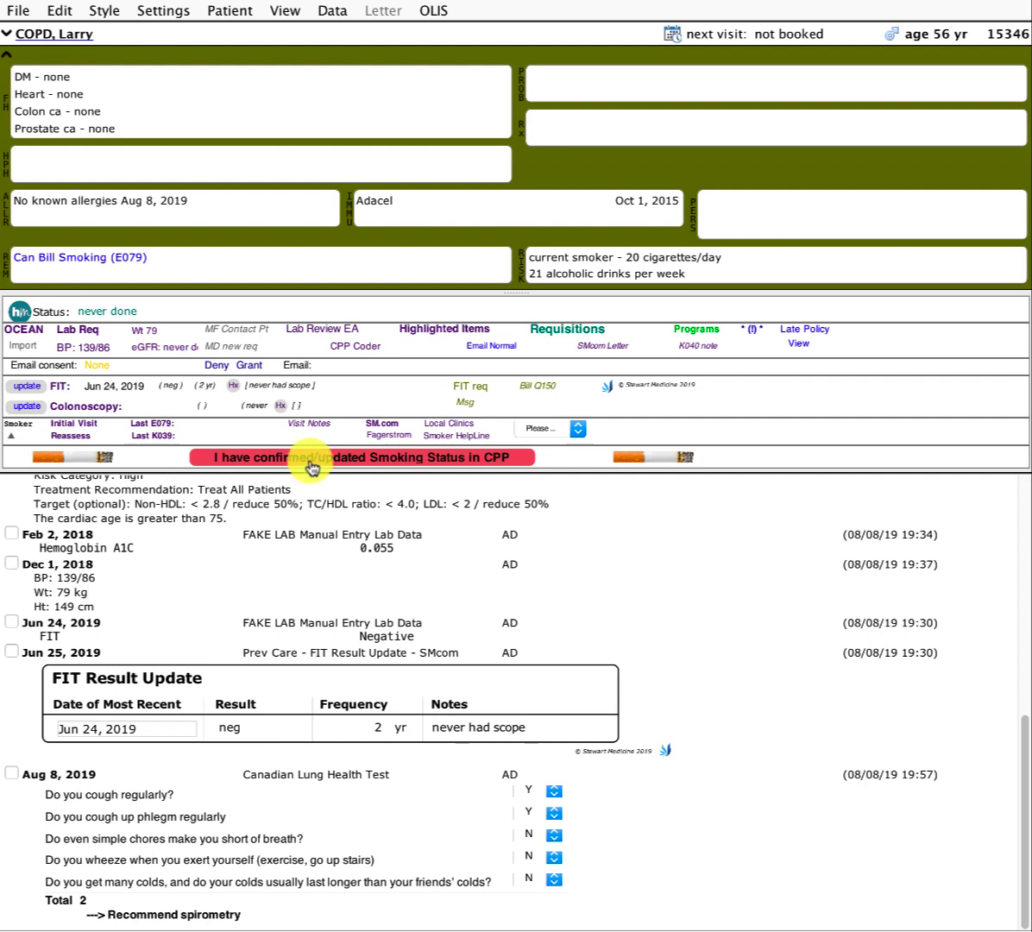
# Confirm the smoking status in the CPP and check the patient in to refresh reminders.
pyautogui.click(311, 464)
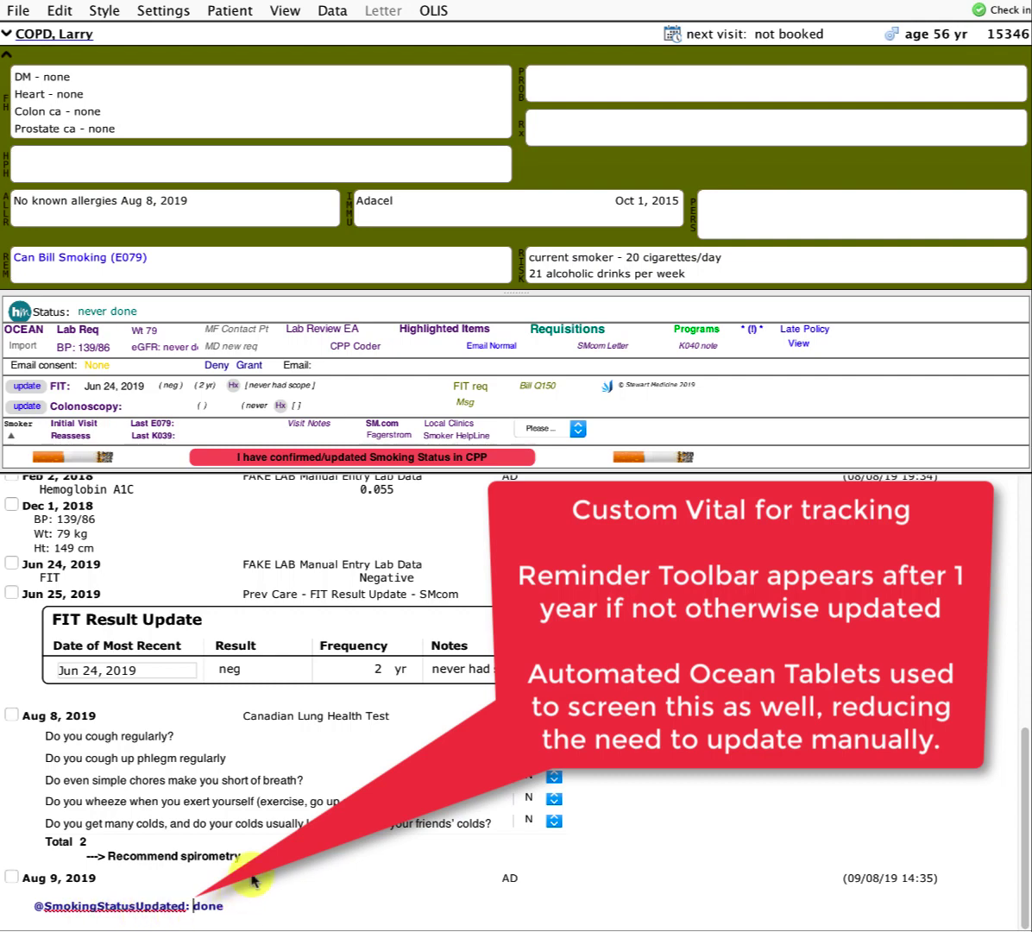
pyautogui.click(1013, 11)
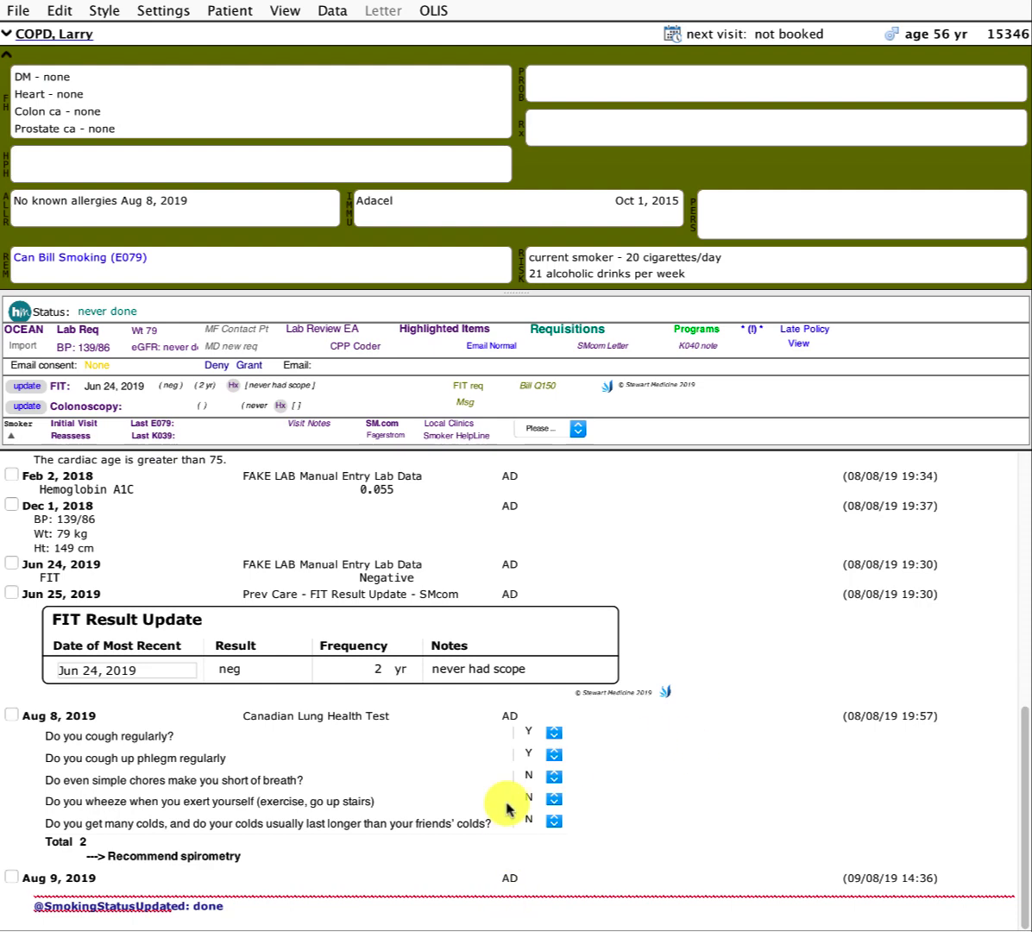
pyautogui.click(284, 863)
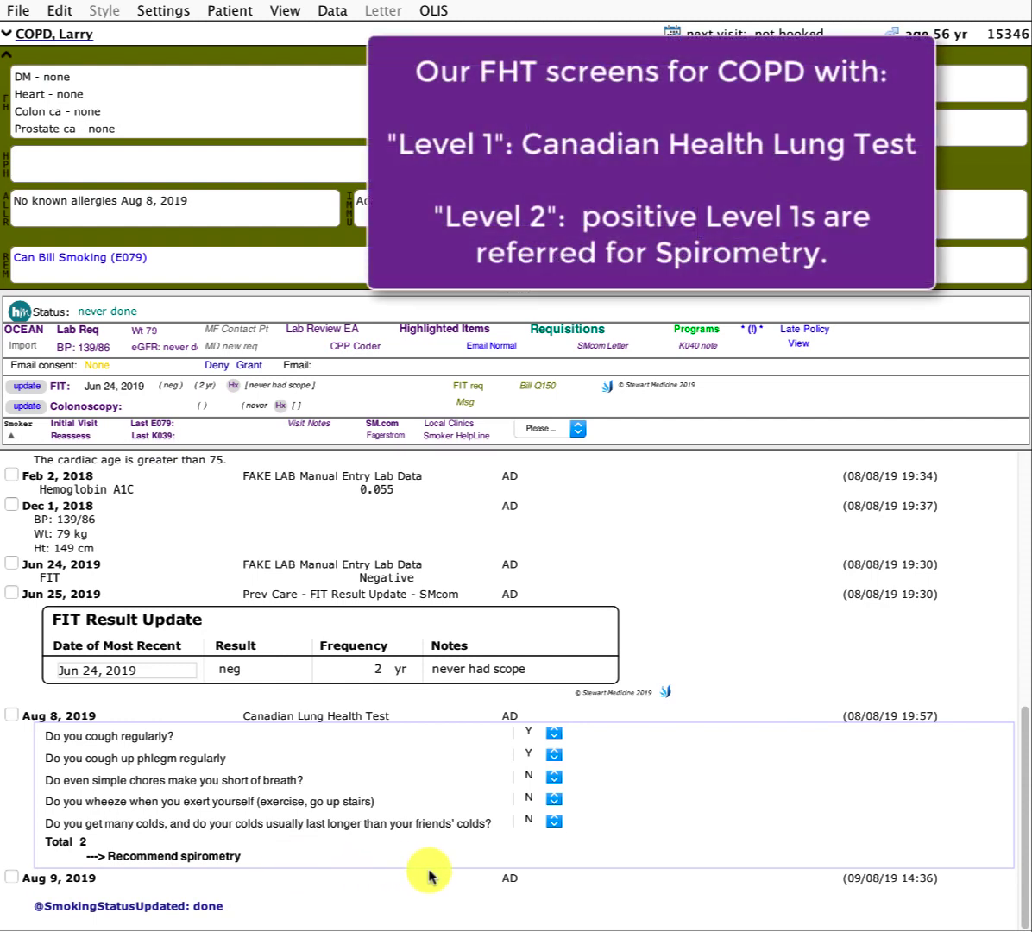
# Date the new report Aug 8, 2019 (created and received) and add the Spirometry category.
pyautogui.click(399, 887)
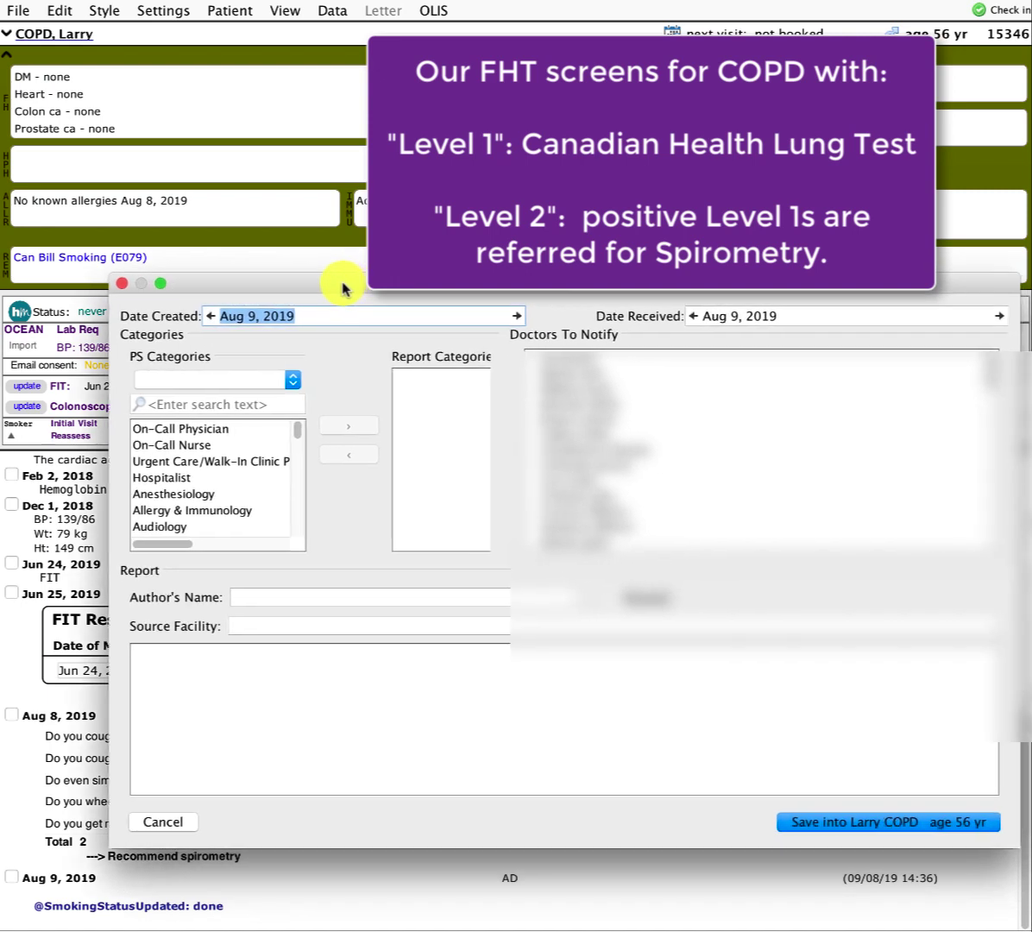
pyautogui.write('aug 8 ,19')
pyautogui.press('Tab')
pyautogui.click(692, 316)
pyautogui.click(175, 405)
pyautogui.write('spirom')
pyautogui.click(172, 426)
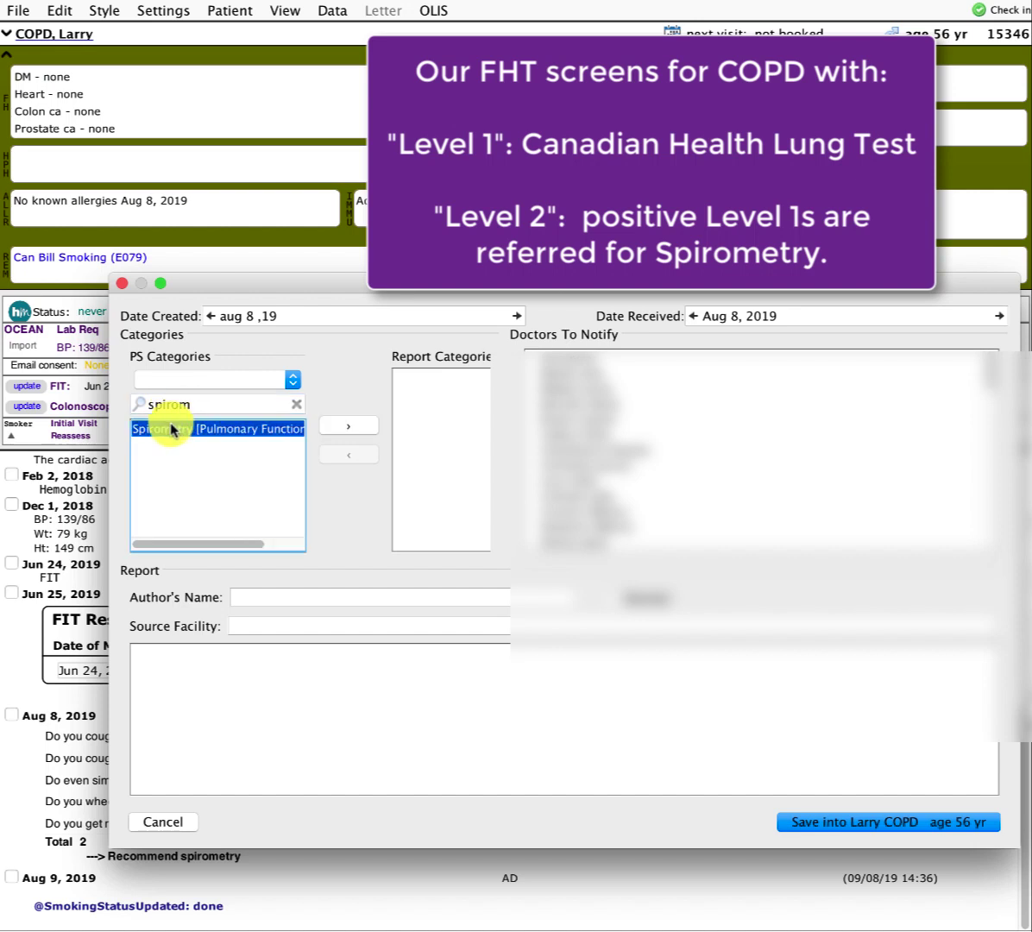
pyautogui.click(354, 427)
# Enter 'FAKE REPORT FEV1/FVC = 0.65 FEV1 = 50%' as the report text and save it into the chart.
pyautogui.click(785, 732)
pyautogui.write('FAKE RPE')
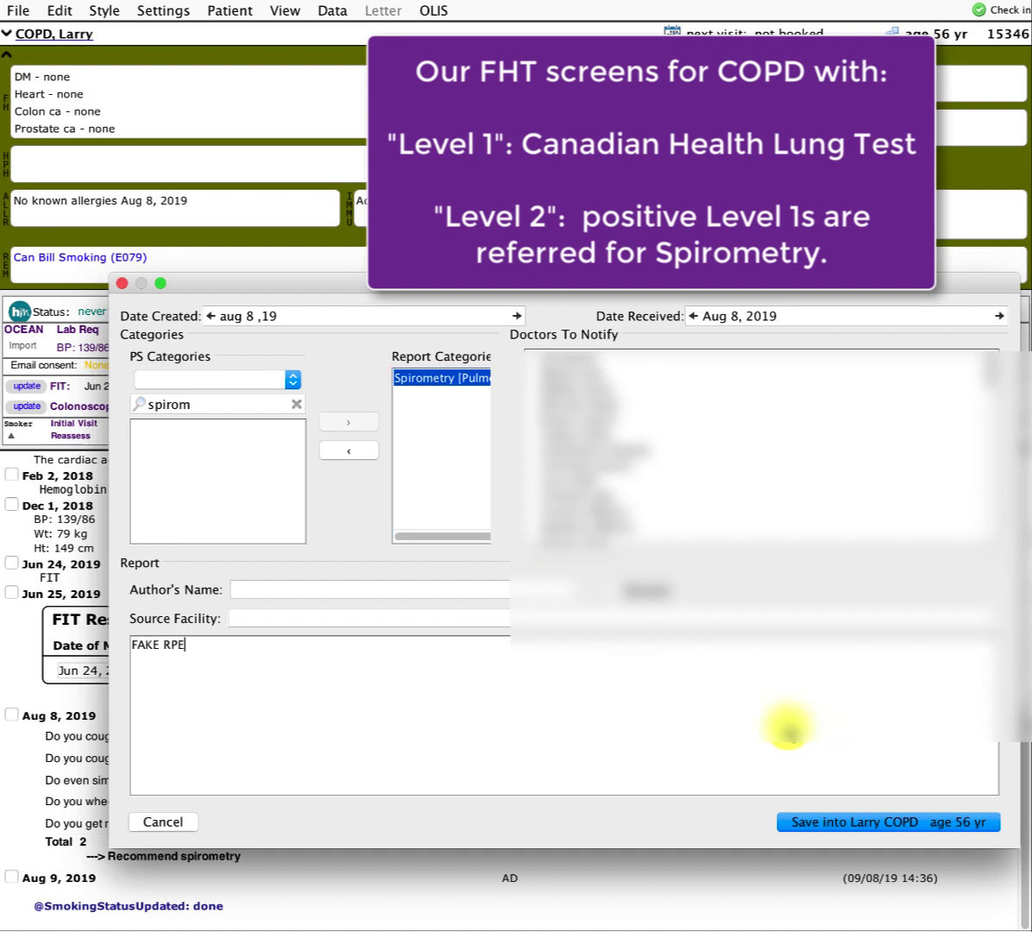
pyautogui.press('BackSpace')
pyautogui.press('BackSpace')
pyautogui.write('EPORT ')
pyautogui.write('FEV1/')
pyautogui.write('FC')
pyautogui.press('BackSpace')
pyautogui.press('BackSpace')
pyautogui.write('FVC = ')
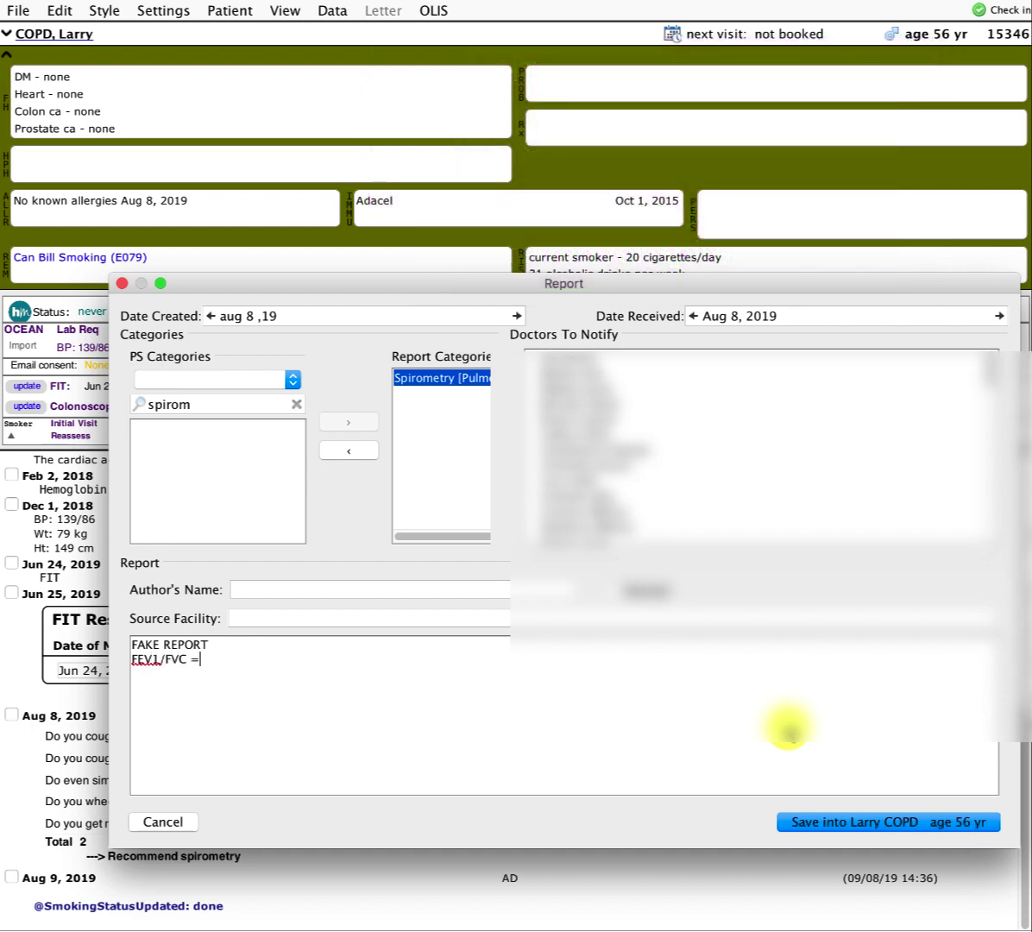
pyautogui.write('0.65 ')
pyautogui.write('FEV')
pyautogui.write('1 = 50')
pyautogui.write('%')
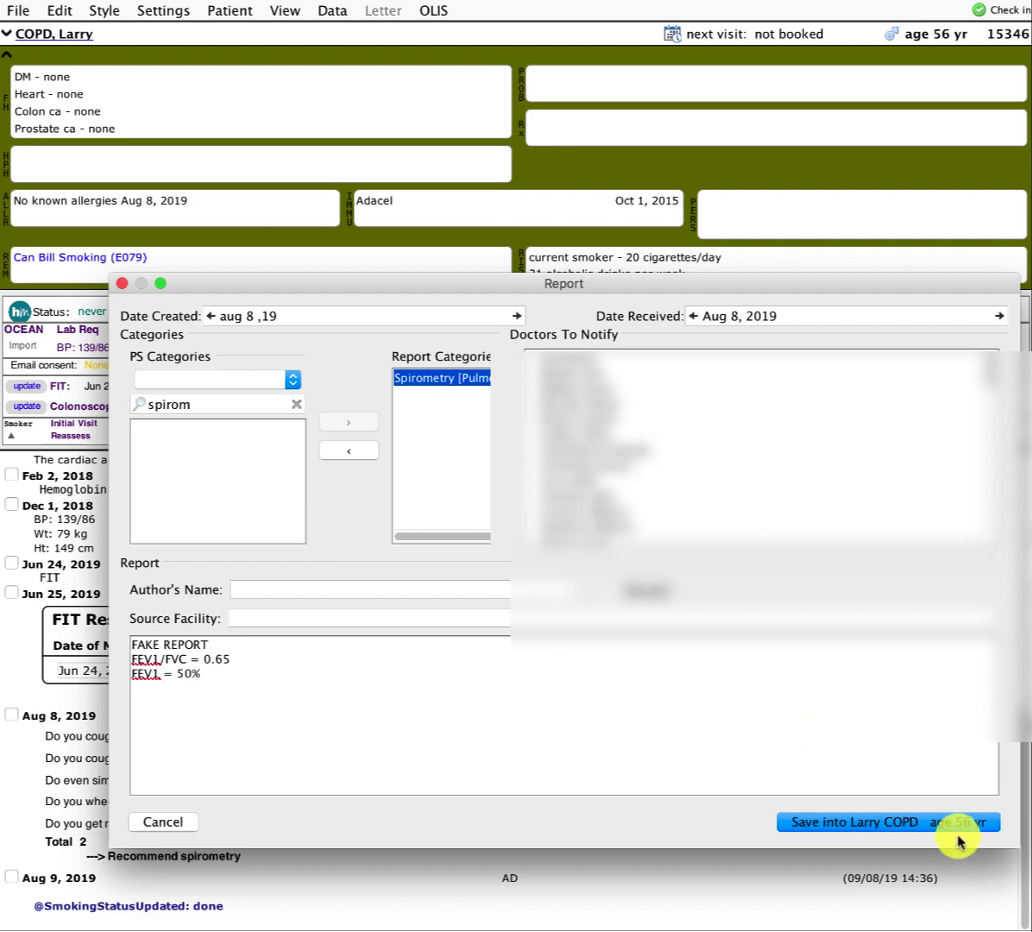
pyautogui.click(939, 831)
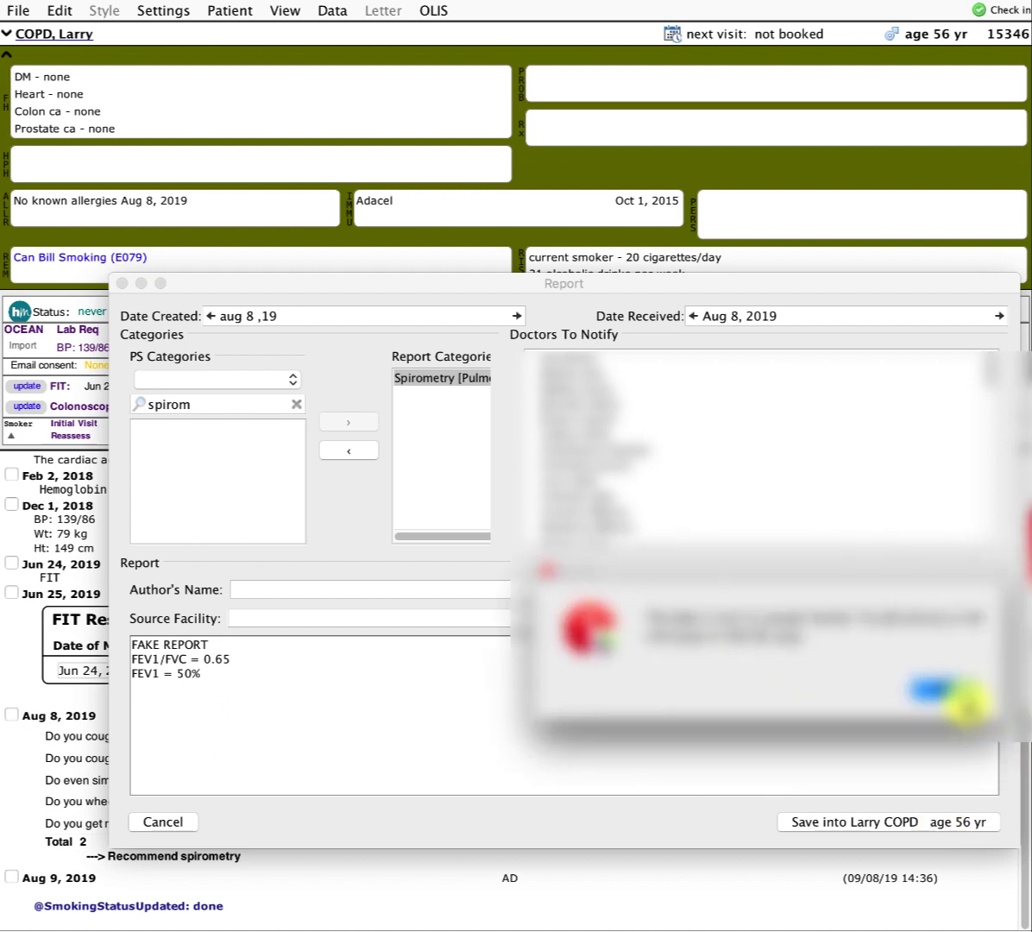
pyautogui.click(953, 696)
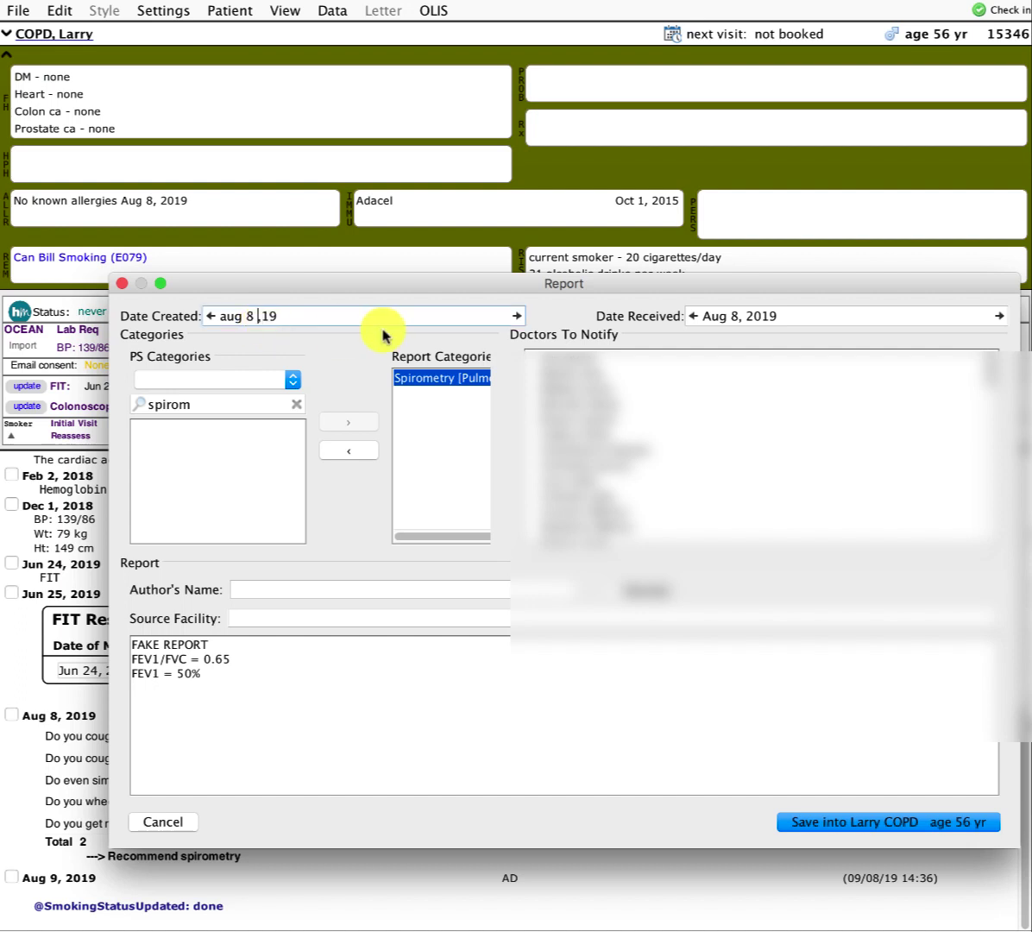
pyautogui.click(837, 821)
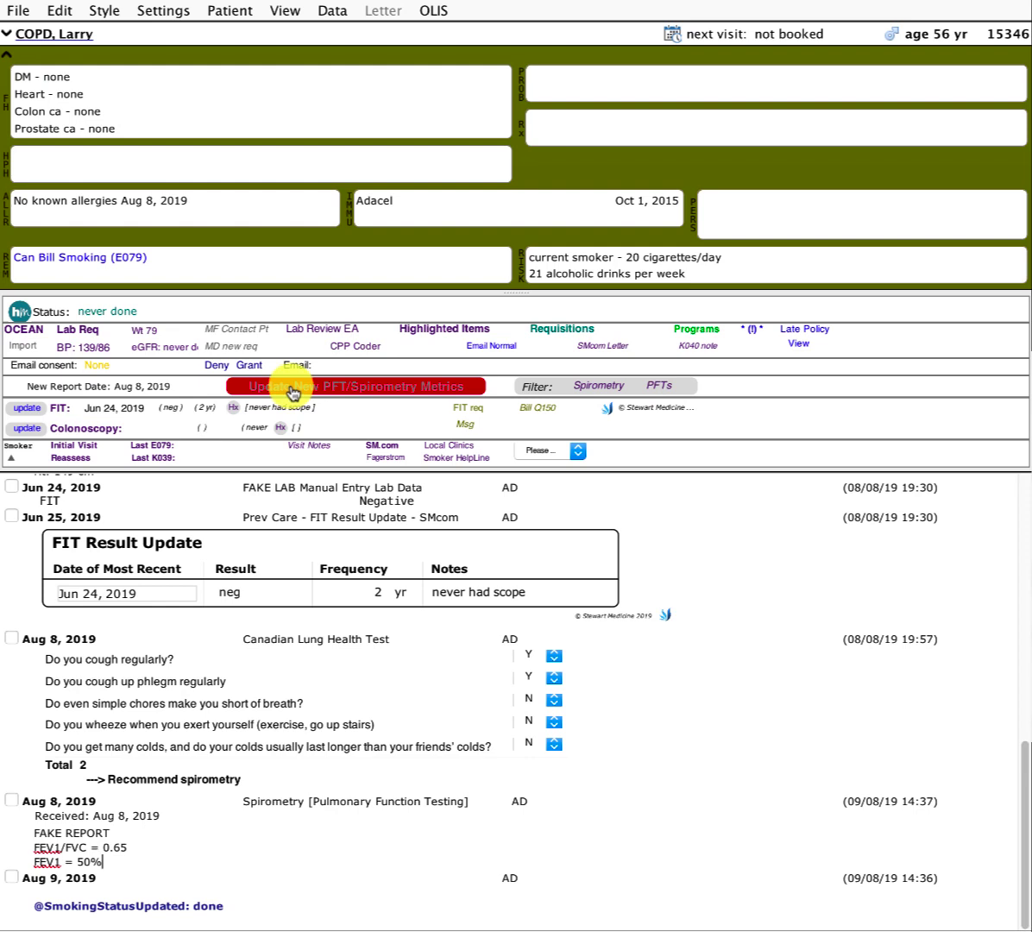
# Add a PFT report form with FEV1 50 and Reversible No, leaving CHFHT Program Spirometry unticked.
pyautogui.click(293, 393)
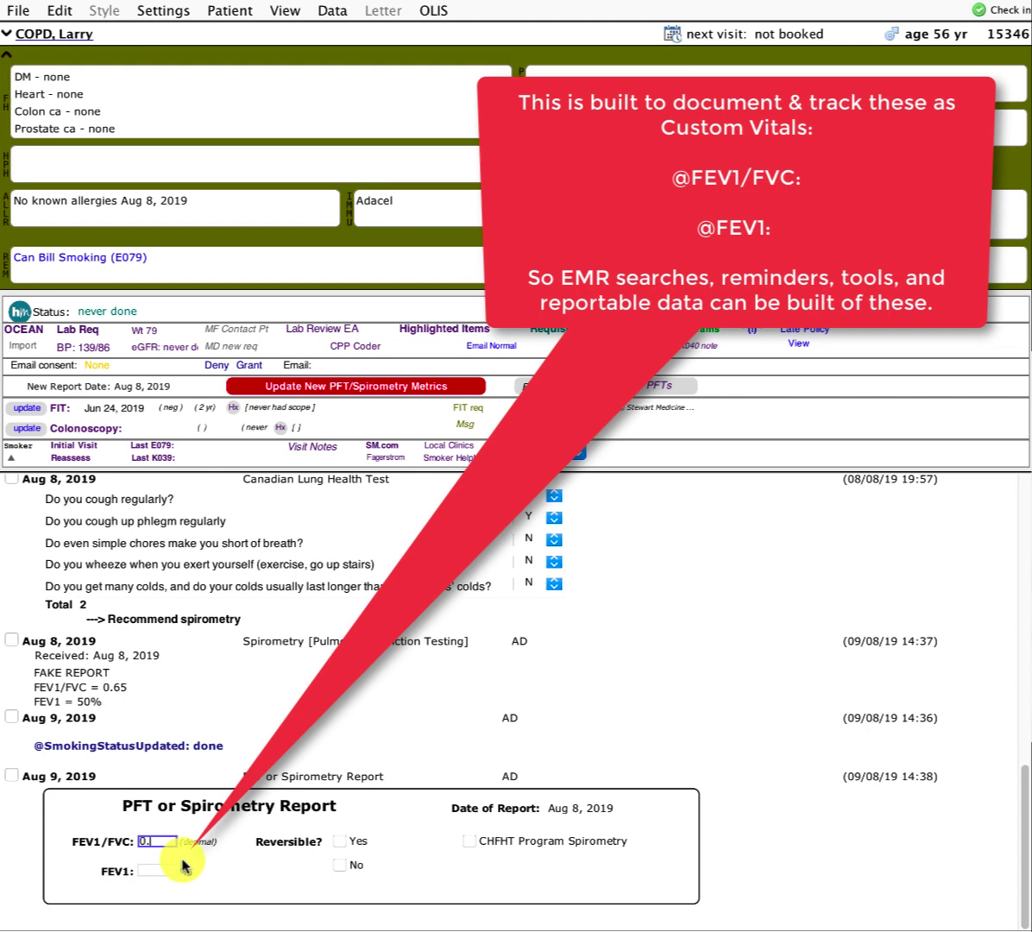
pyautogui.click(152, 870)
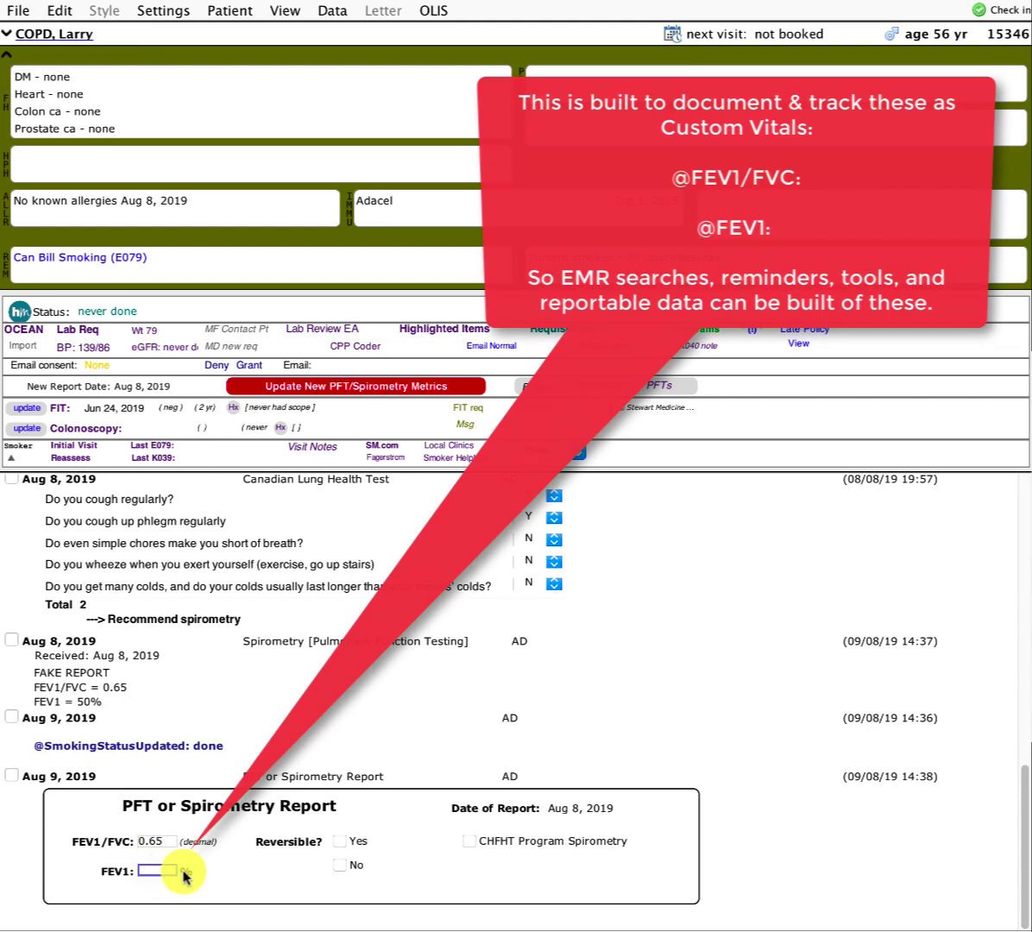
pyautogui.write('50')
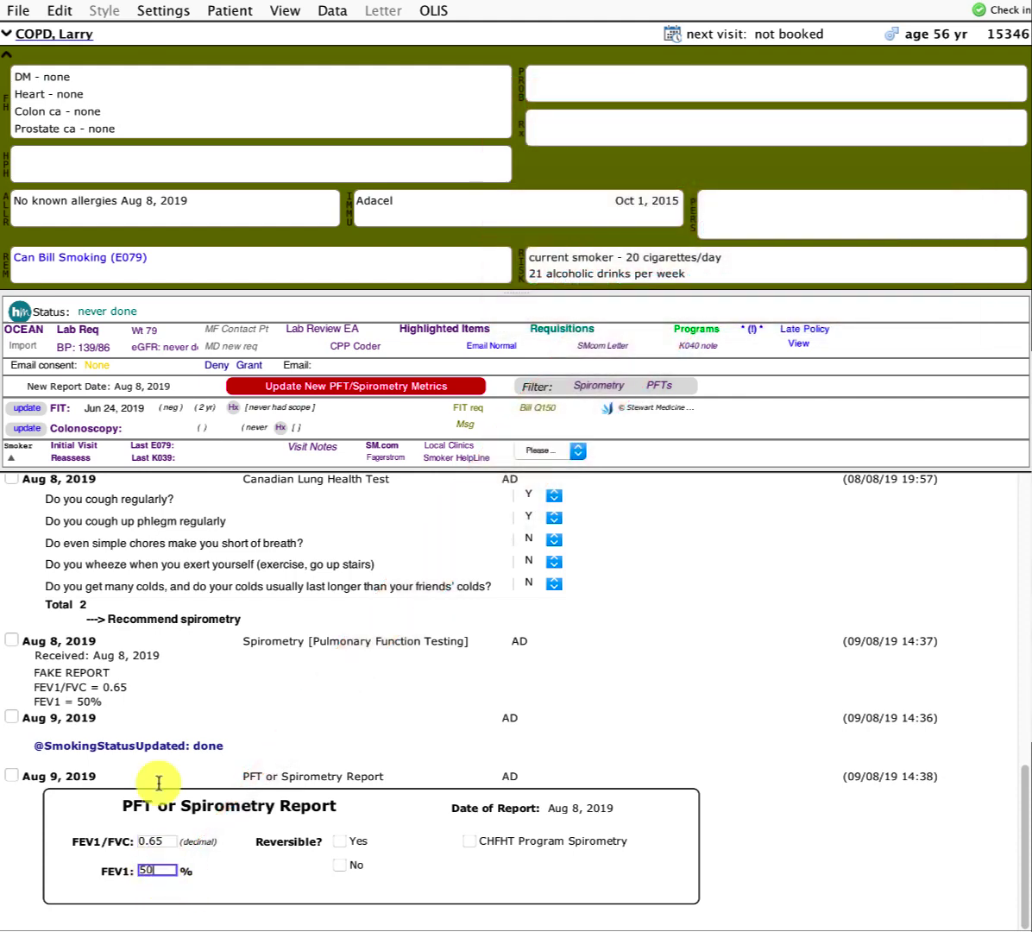
pyautogui.click(104, 880)
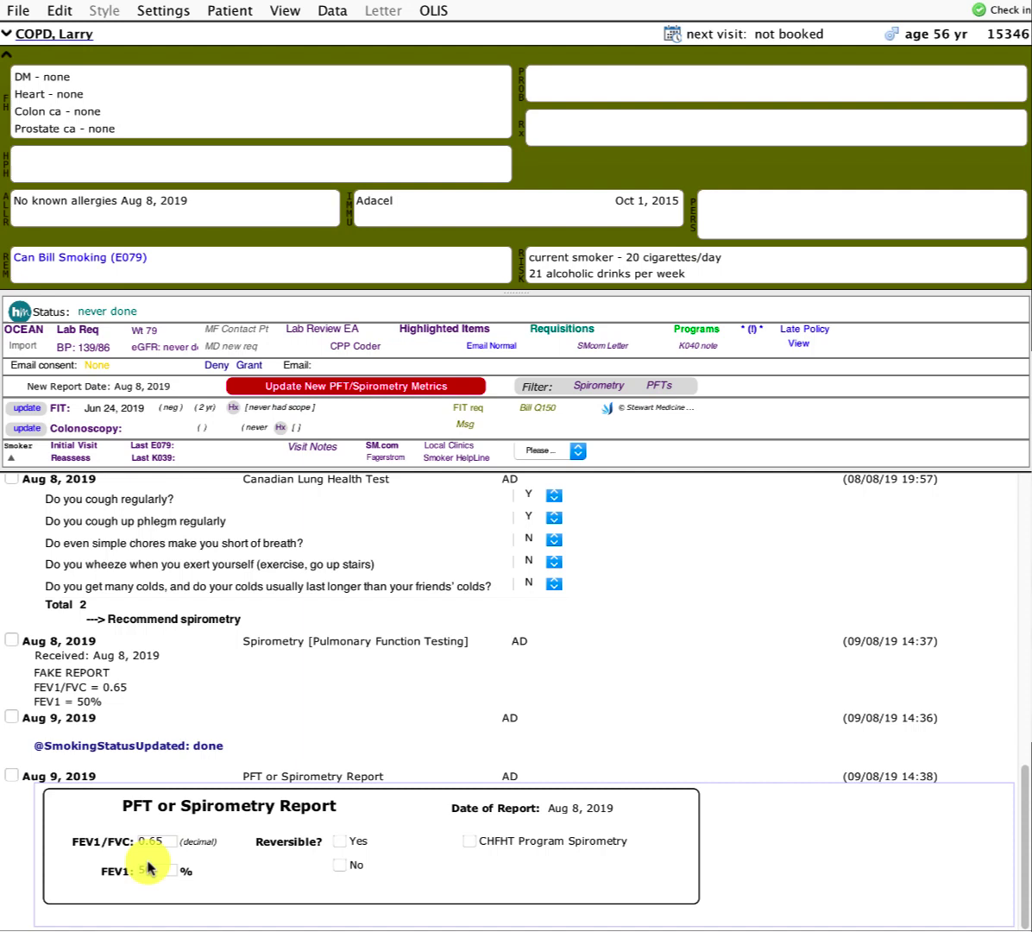
pyautogui.click(339, 866)
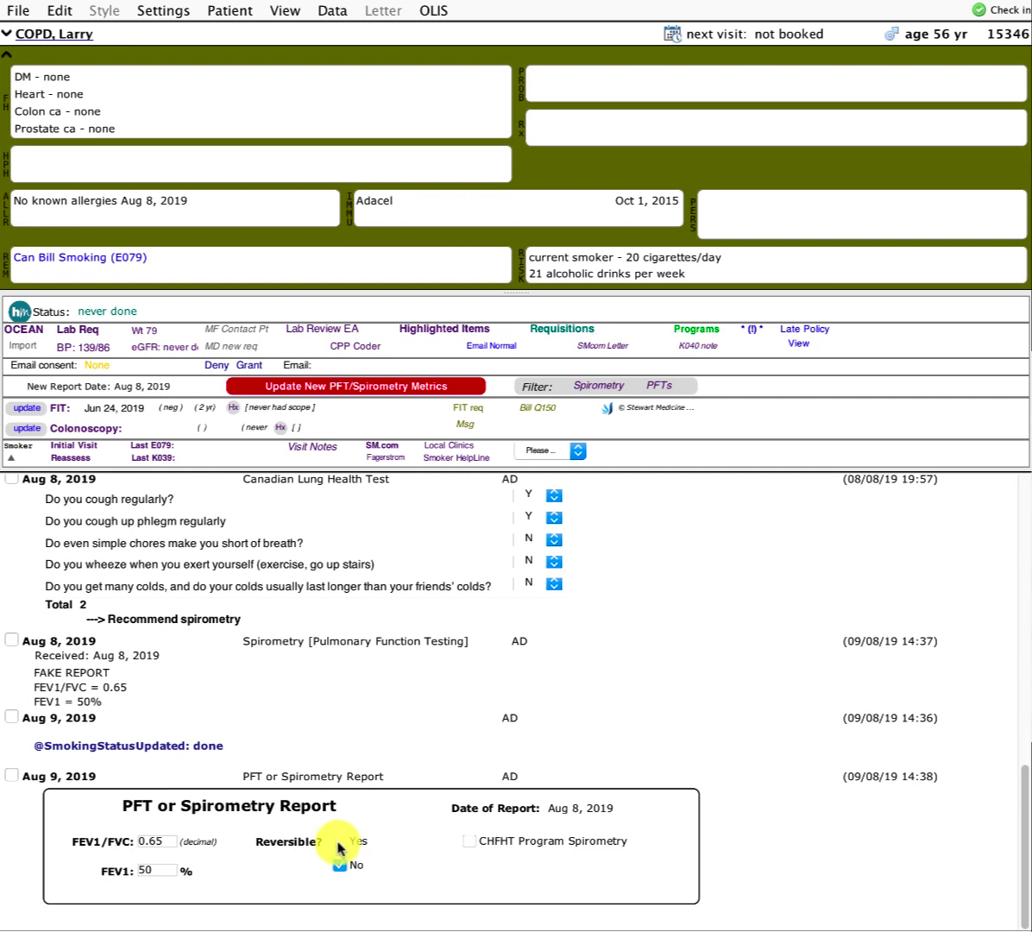
pyautogui.click(471, 842)
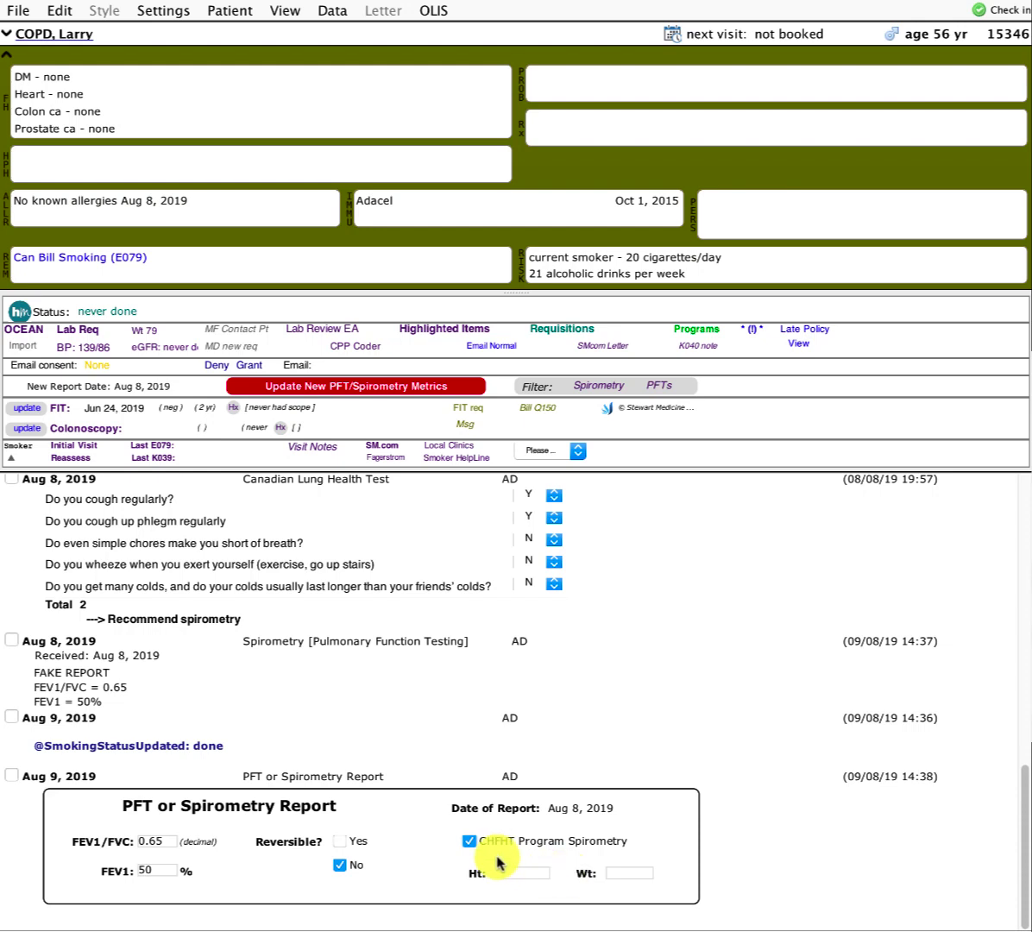
pyautogui.click(470, 842)
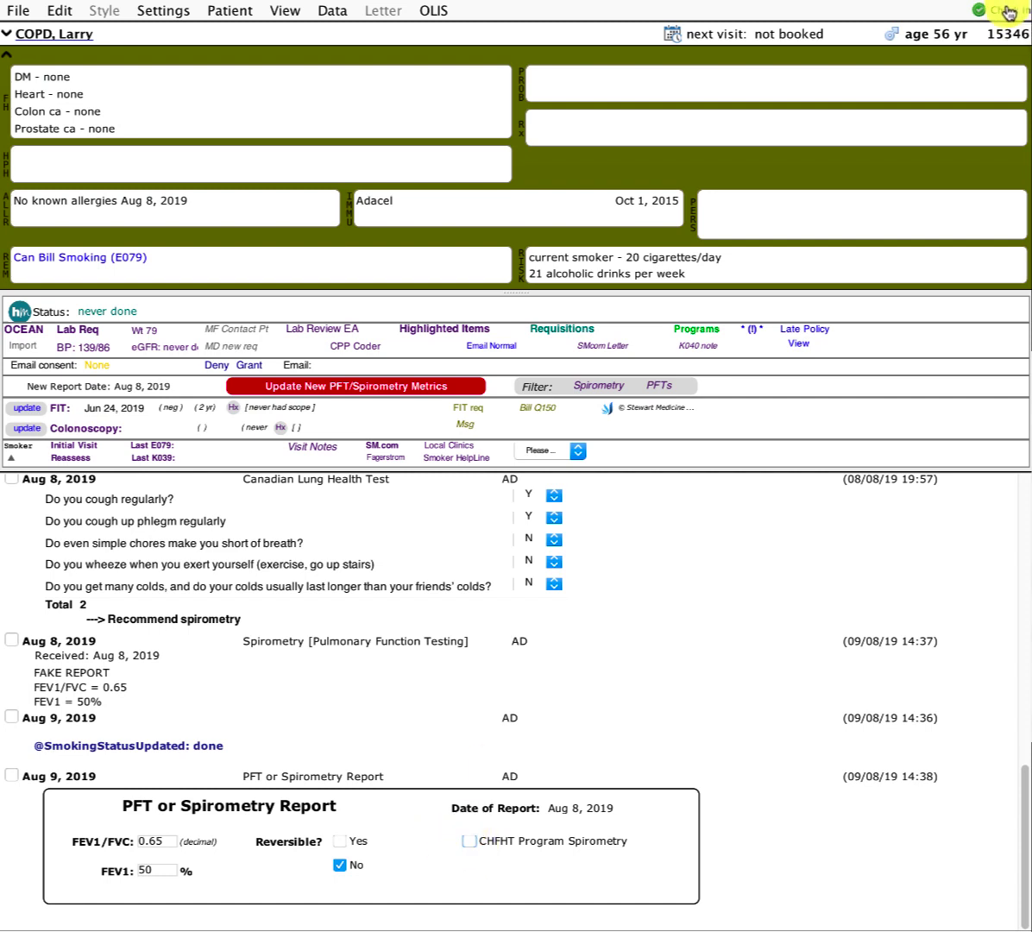
# Check the patient in and enter COPD '19 in the PROB problem list box.
pyautogui.click(1008, 12)
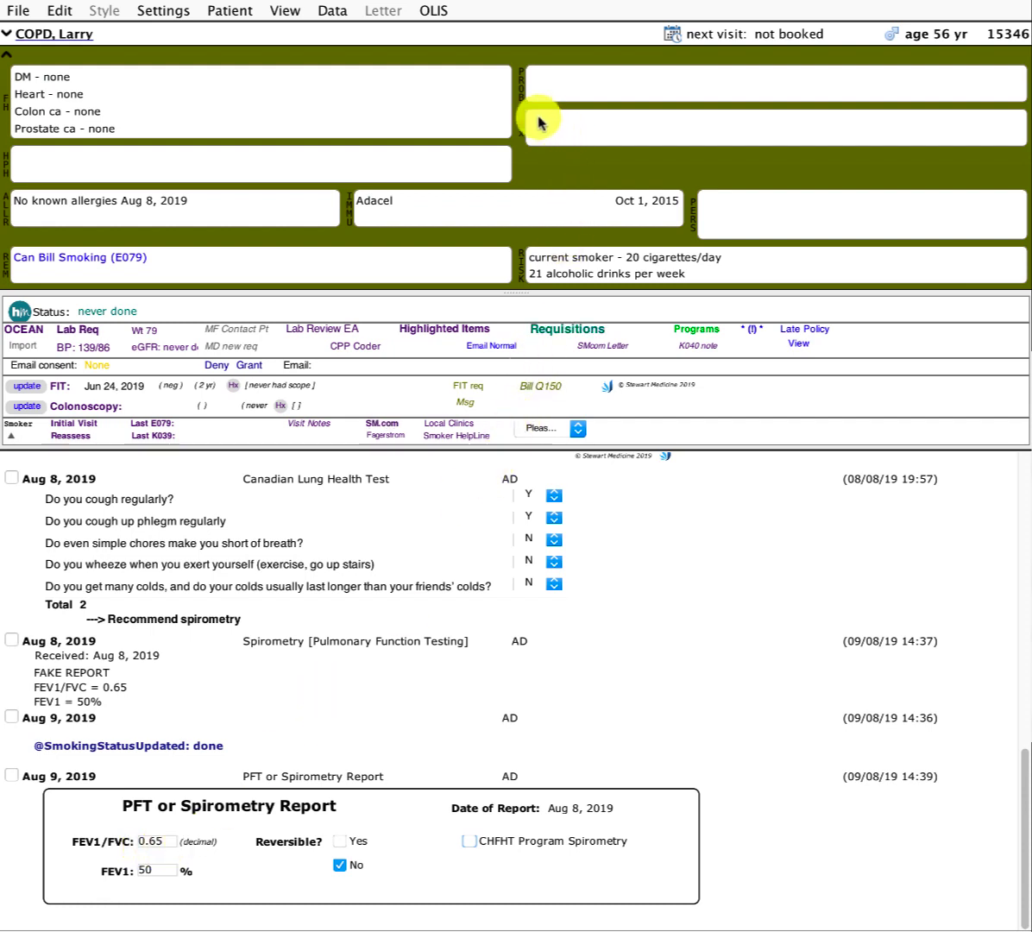
pyautogui.click(559, 87)
pyautogui.write("COPD '19")
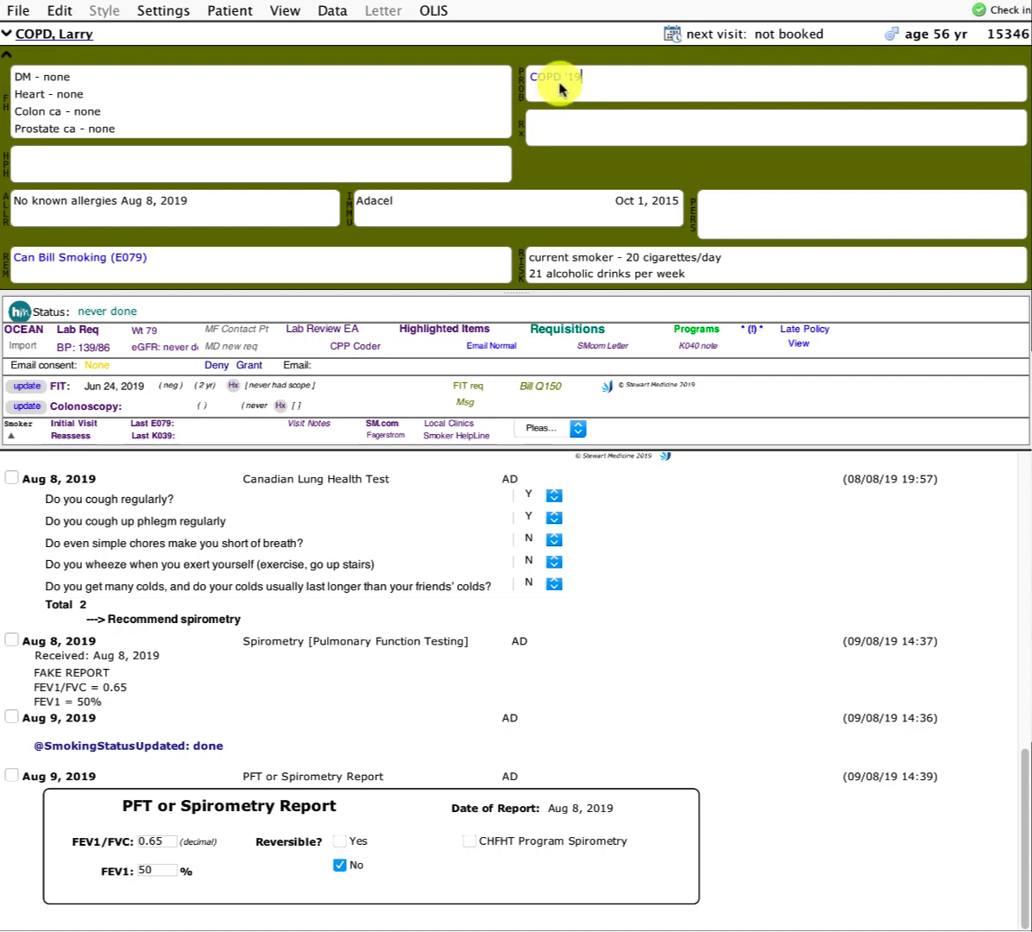
pyautogui.press('Return')
pyautogui.click(164, 689)
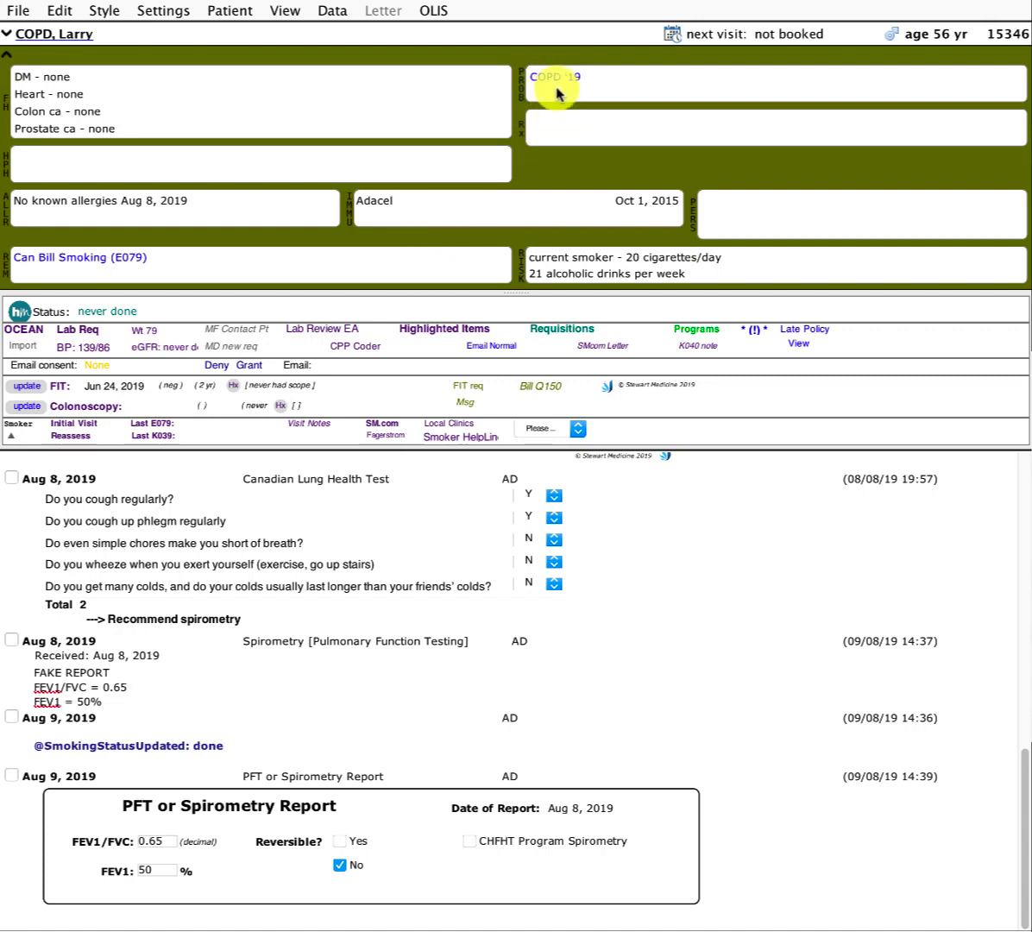
pyautogui.click(255, 697)
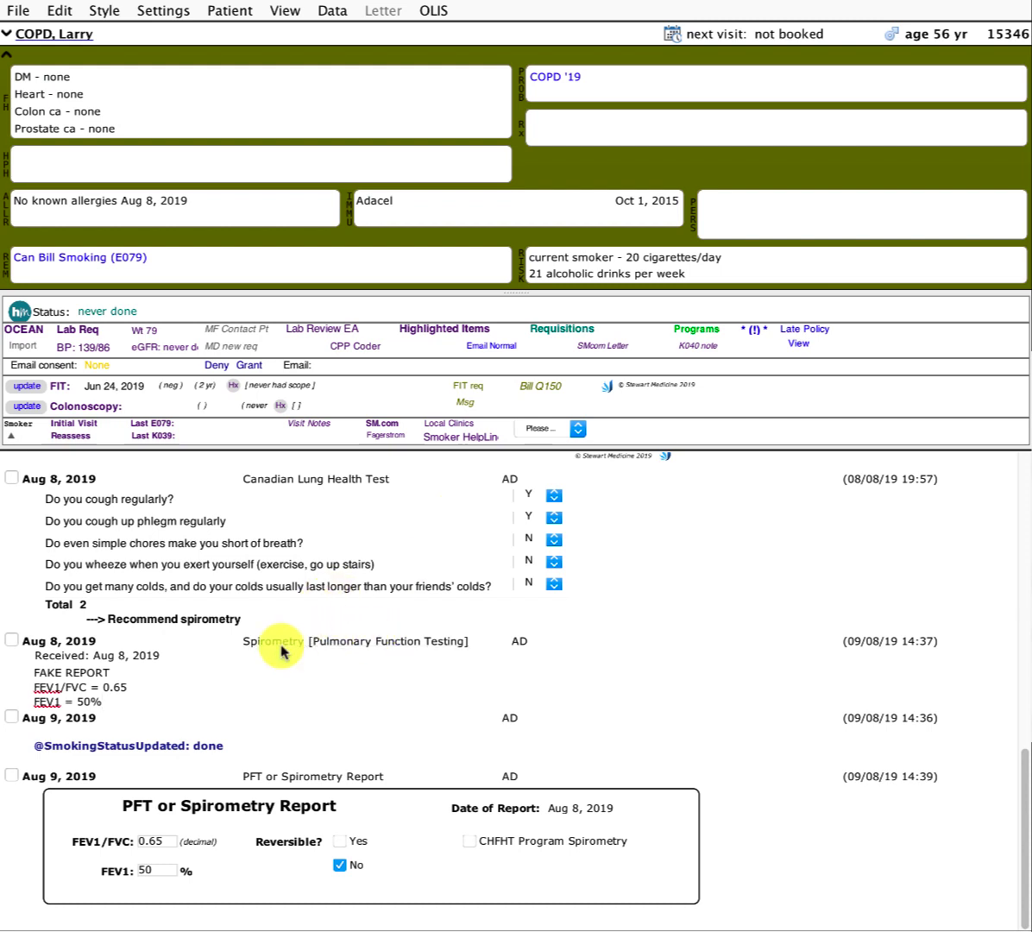
pyautogui.click(178, 763)
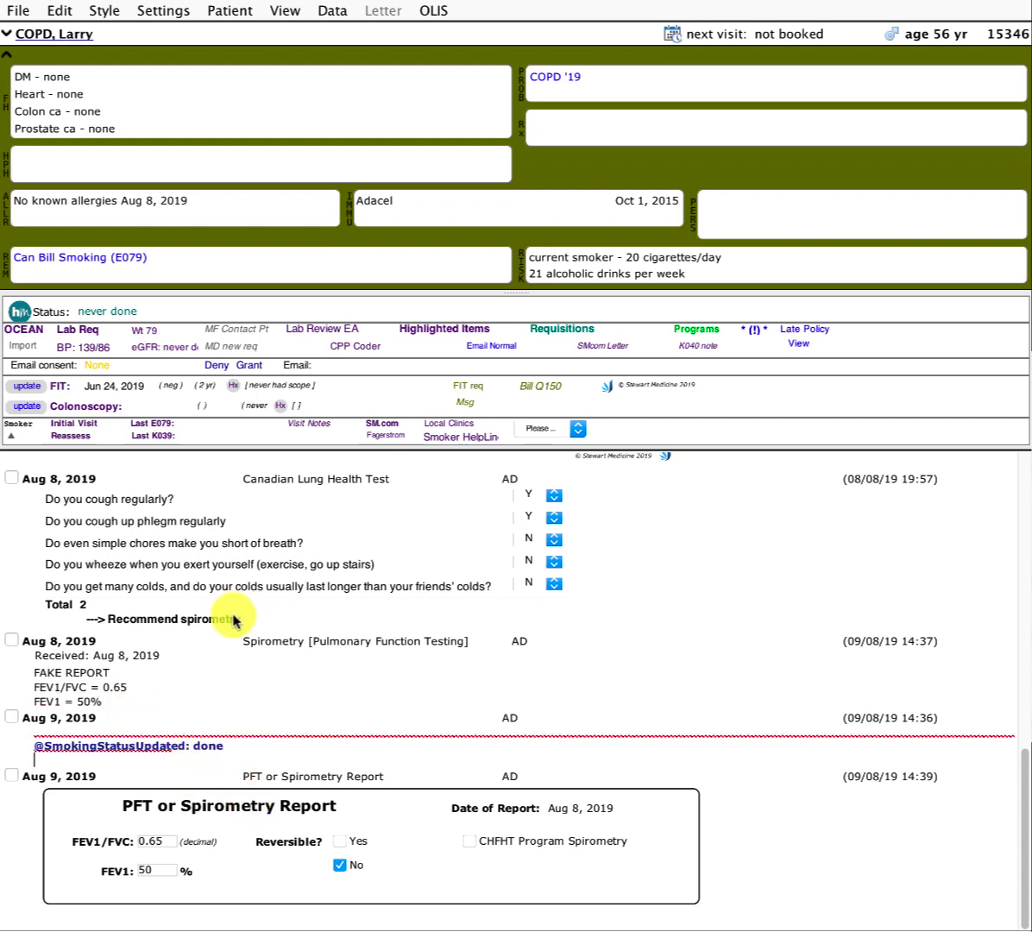
# Close and reopen the patient's chart so the COPD toolbar shows FEV1: 50.
pyautogui.click(195, 692)
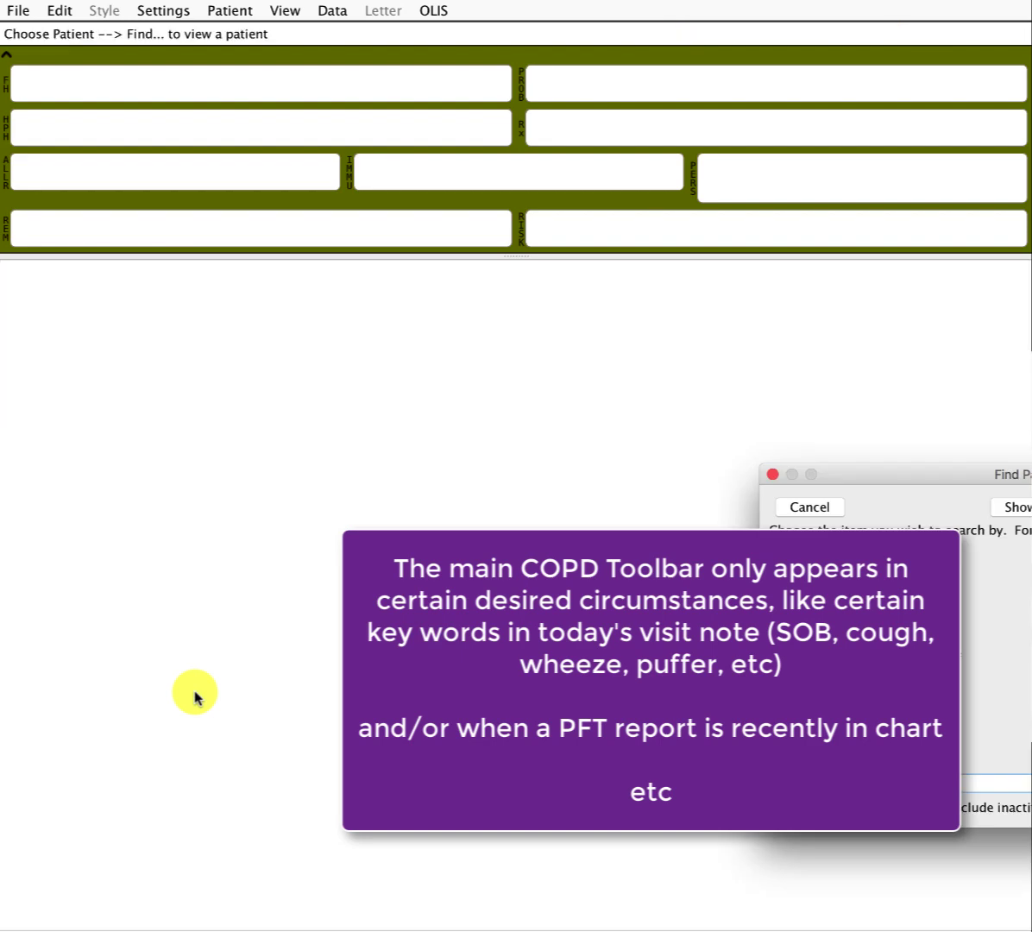
pyautogui.press('Escape')
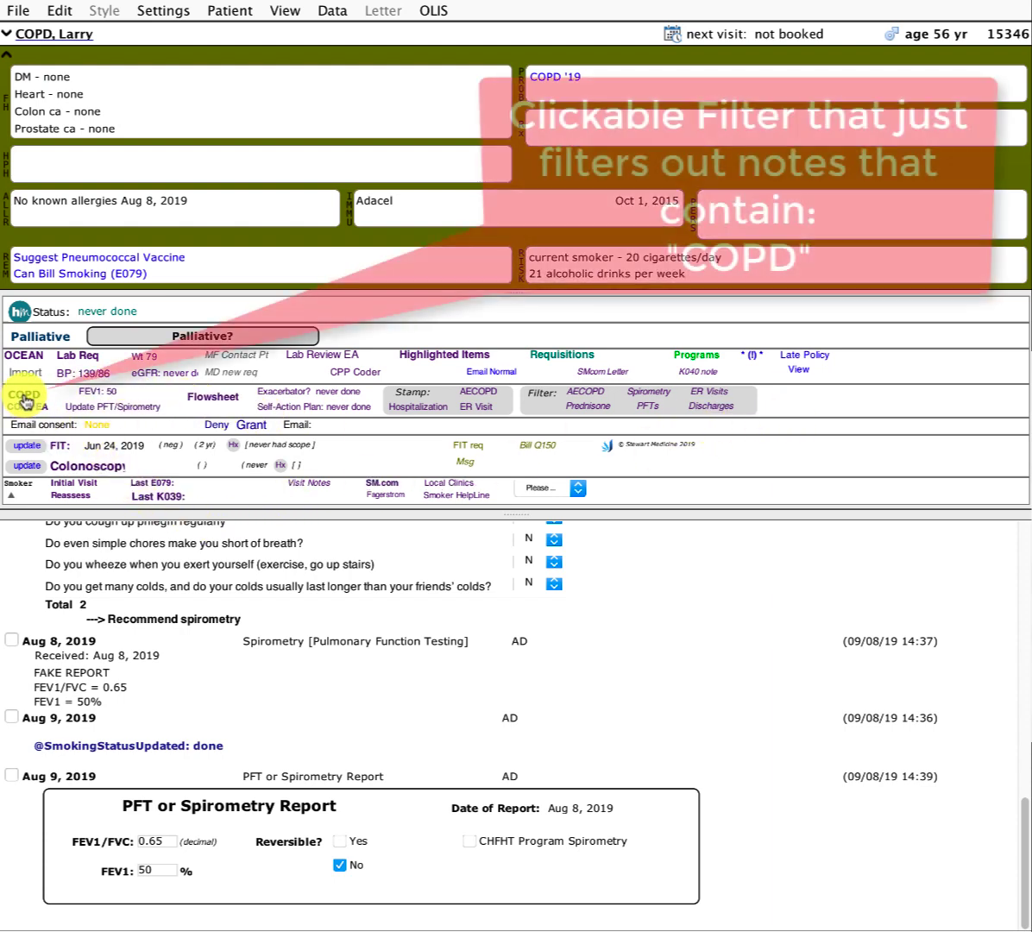
# Filter notes to COPD and graph FEV1 from 'FEV1: 50', moving the graph window lower.
pyautogui.click(24, 399)
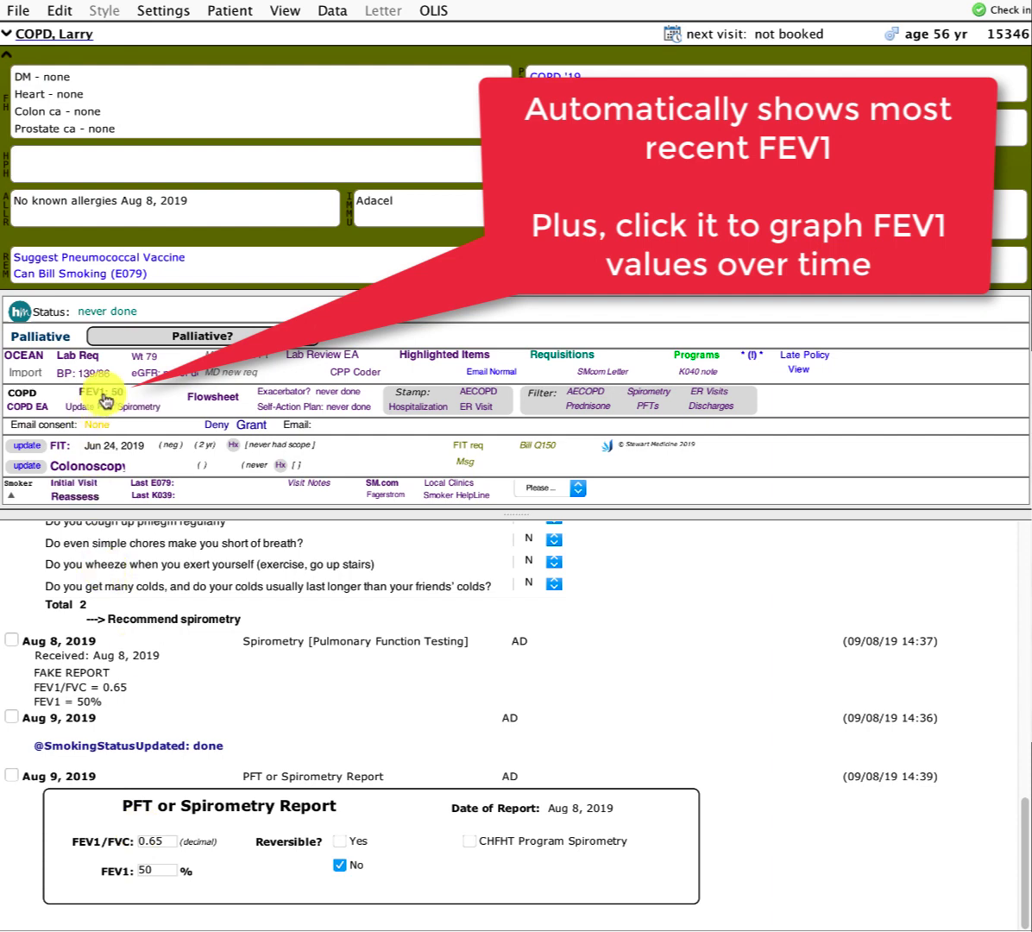
pyautogui.click(105, 399)
pyautogui.moveTo(755, 260); pyautogui.dragTo(254, 184)
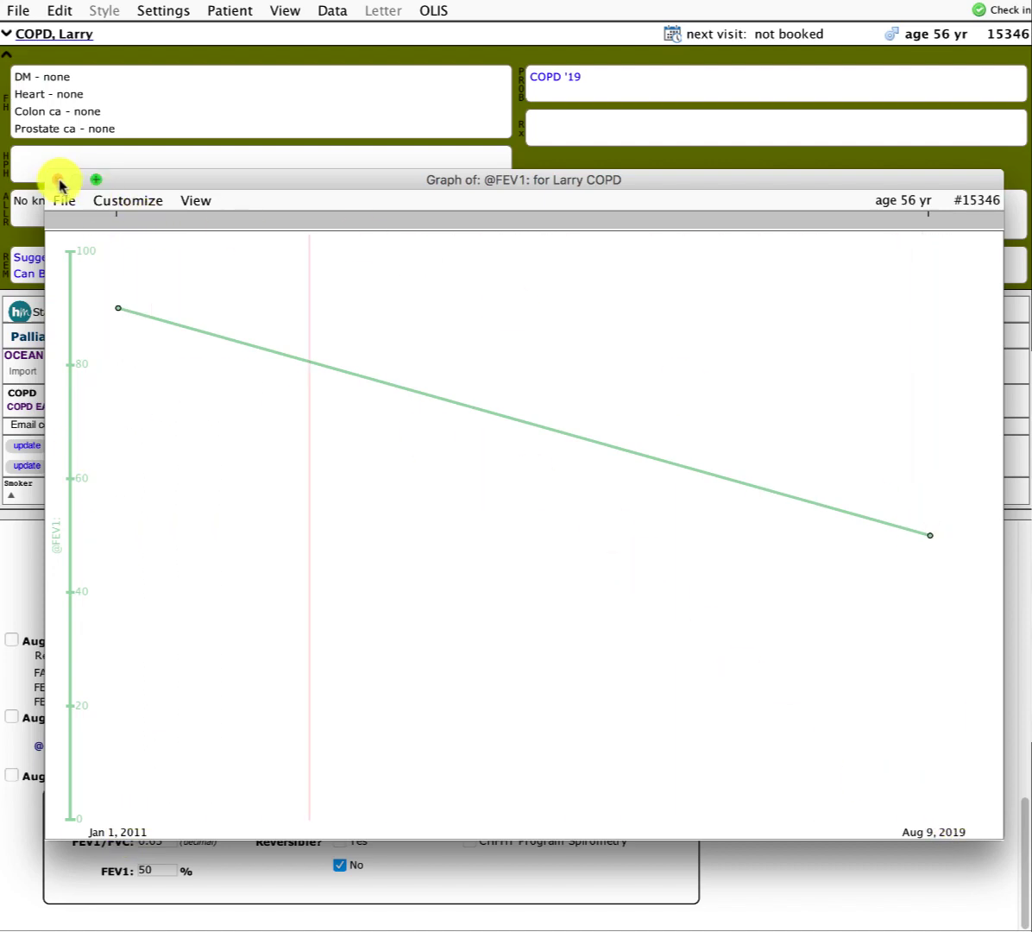
# Close the FEV1 graph, delete an extra empty PFT report note, and open the COPD flowsheet.
pyautogui.click(57, 180)
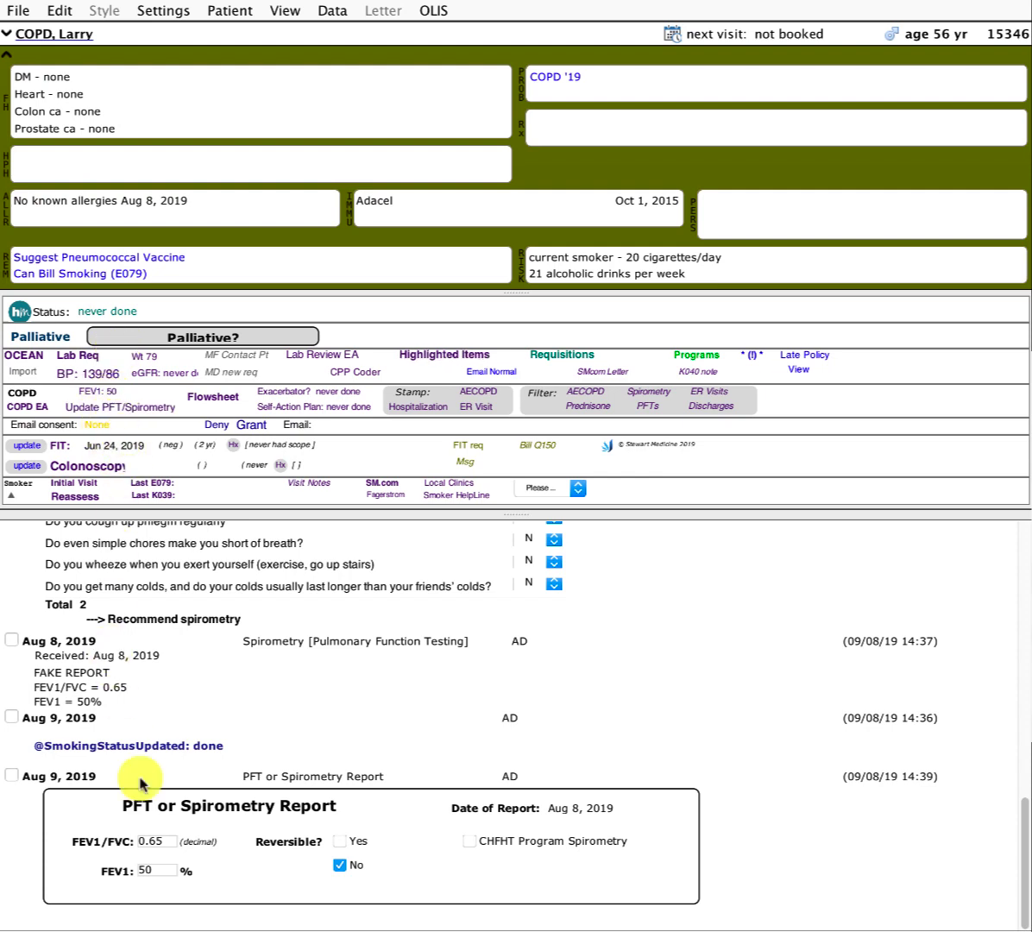
pyautogui.click(110, 406)
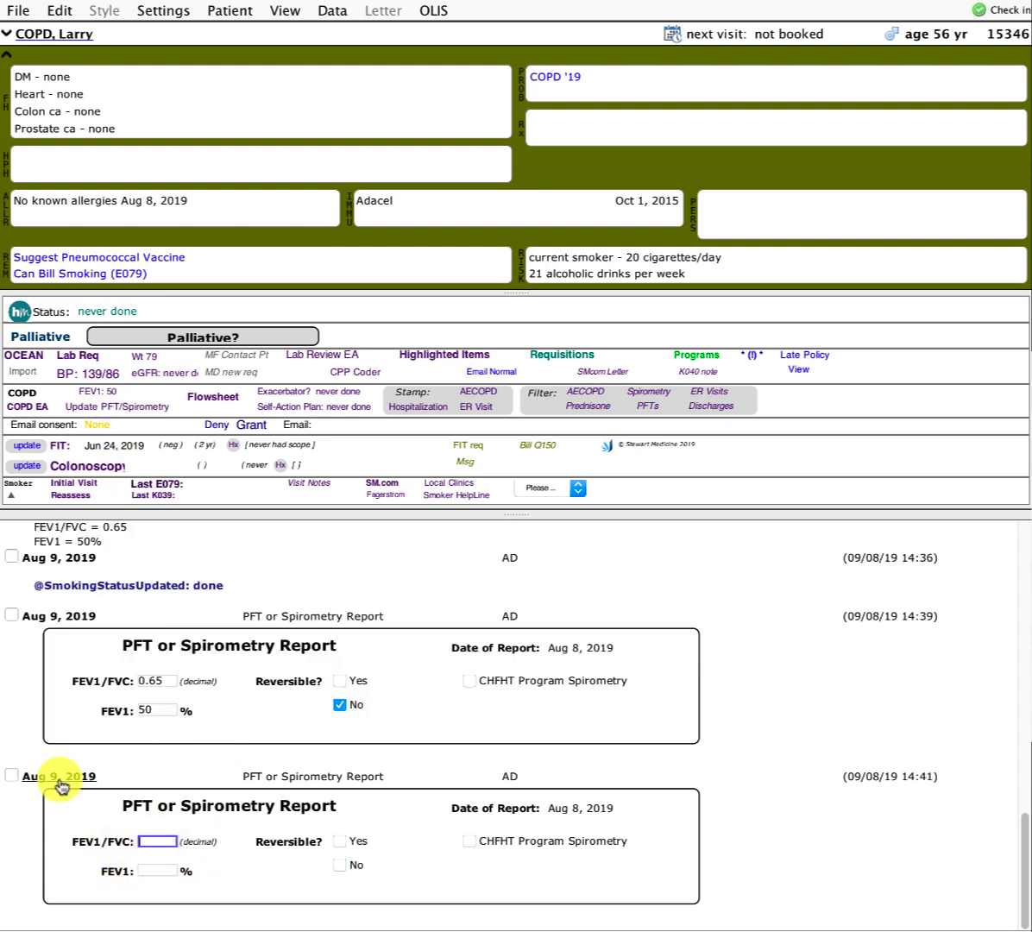
pyautogui.rightClick(60, 783)
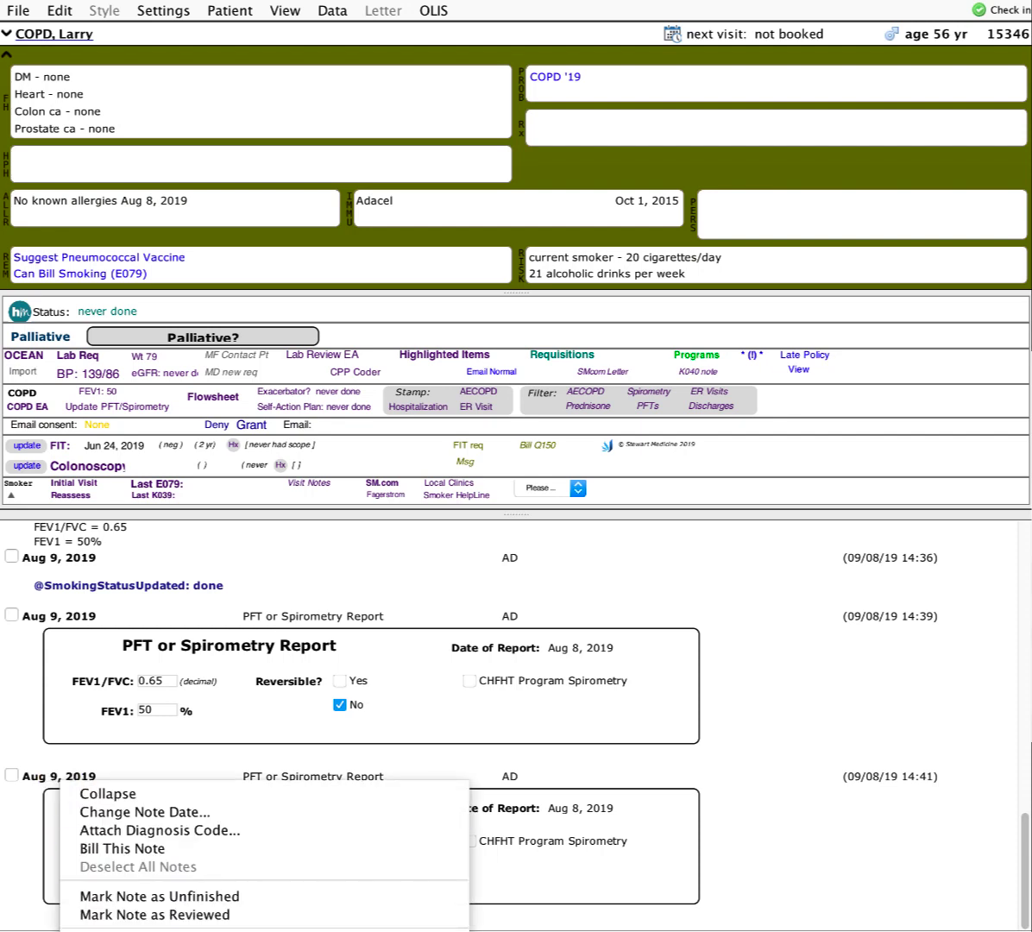
pyautogui.click(422, 930)
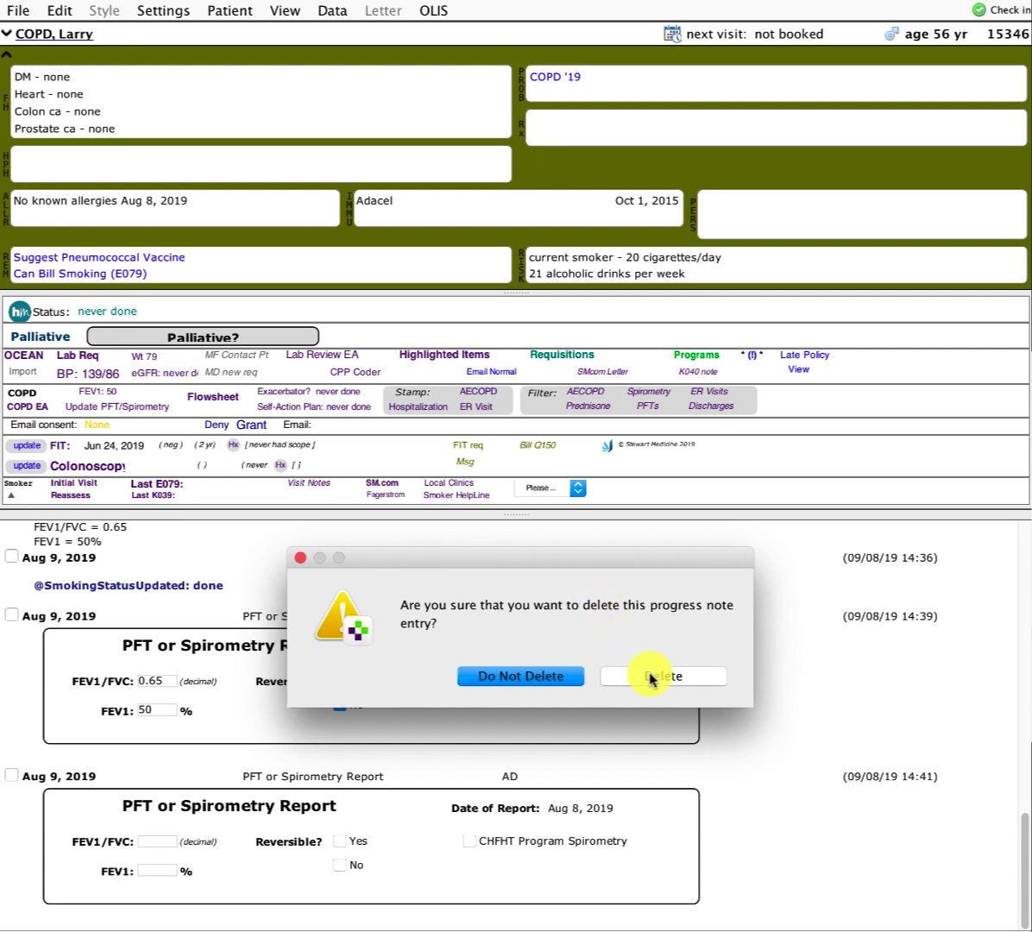
pyautogui.click(649, 678)
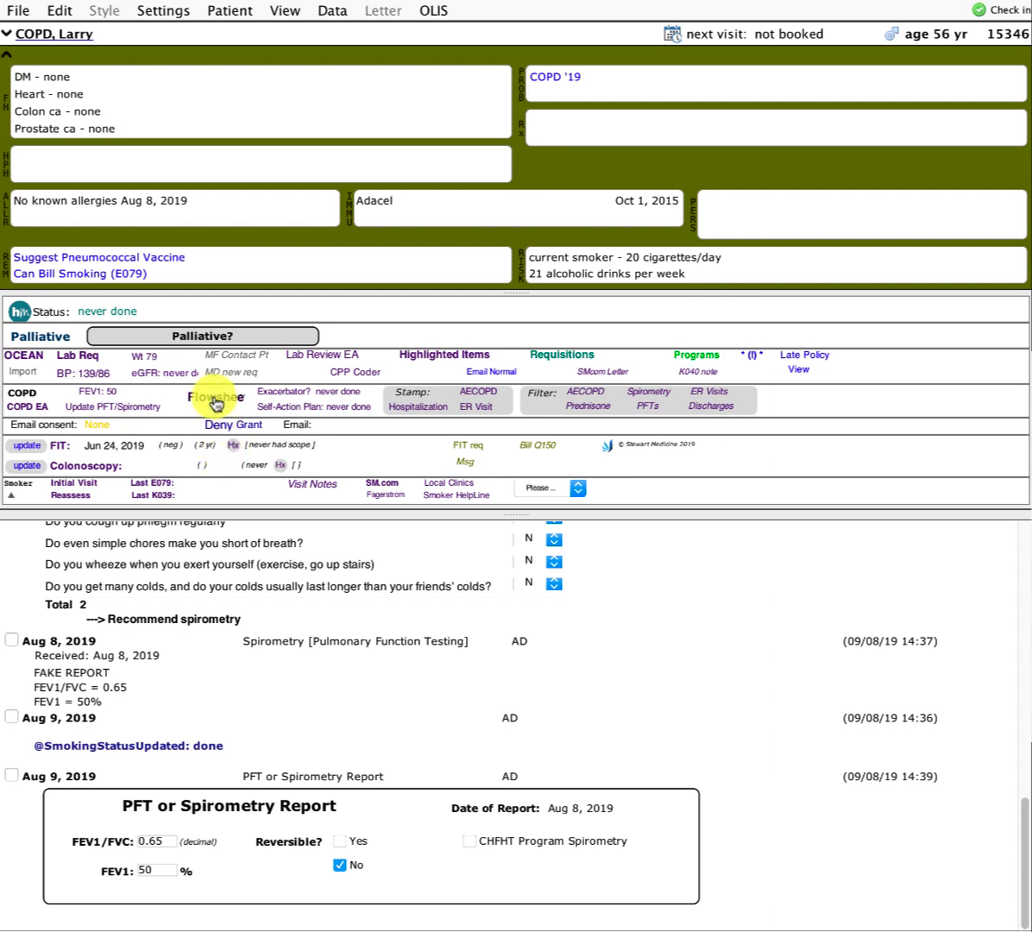
pyautogui.click(216, 402)
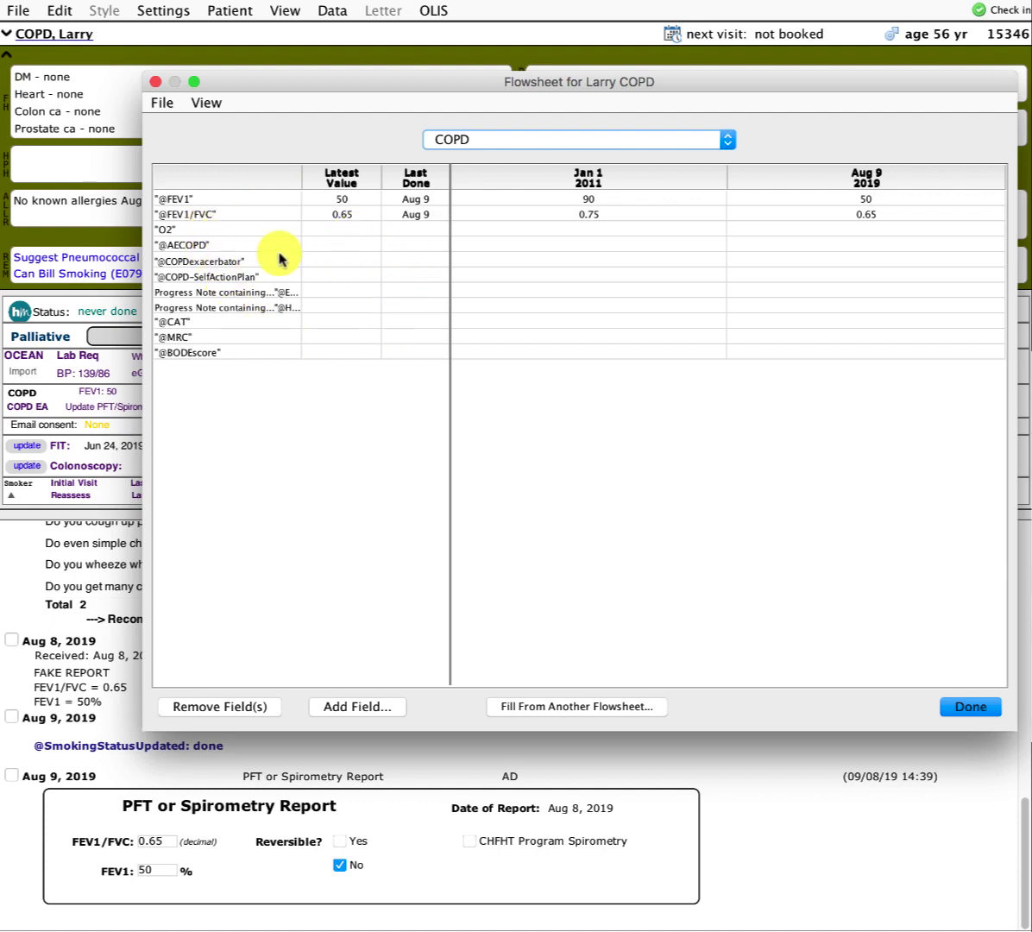
pyautogui.doubleClick(197, 201)
pyautogui.moveTo(372, 255); pyautogui.dragTo(246, 237)
pyautogui.click(163, 244)
pyautogui.click(176, 229)
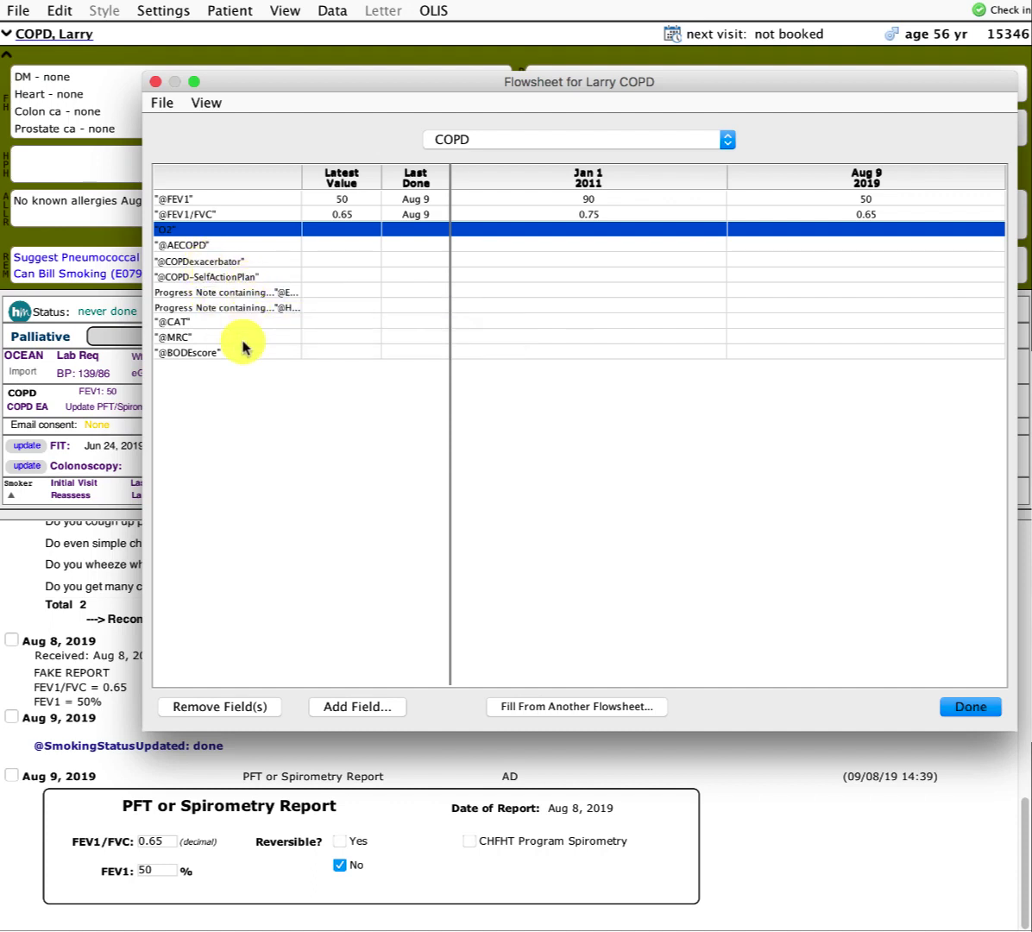
pyautogui.click(250, 292)
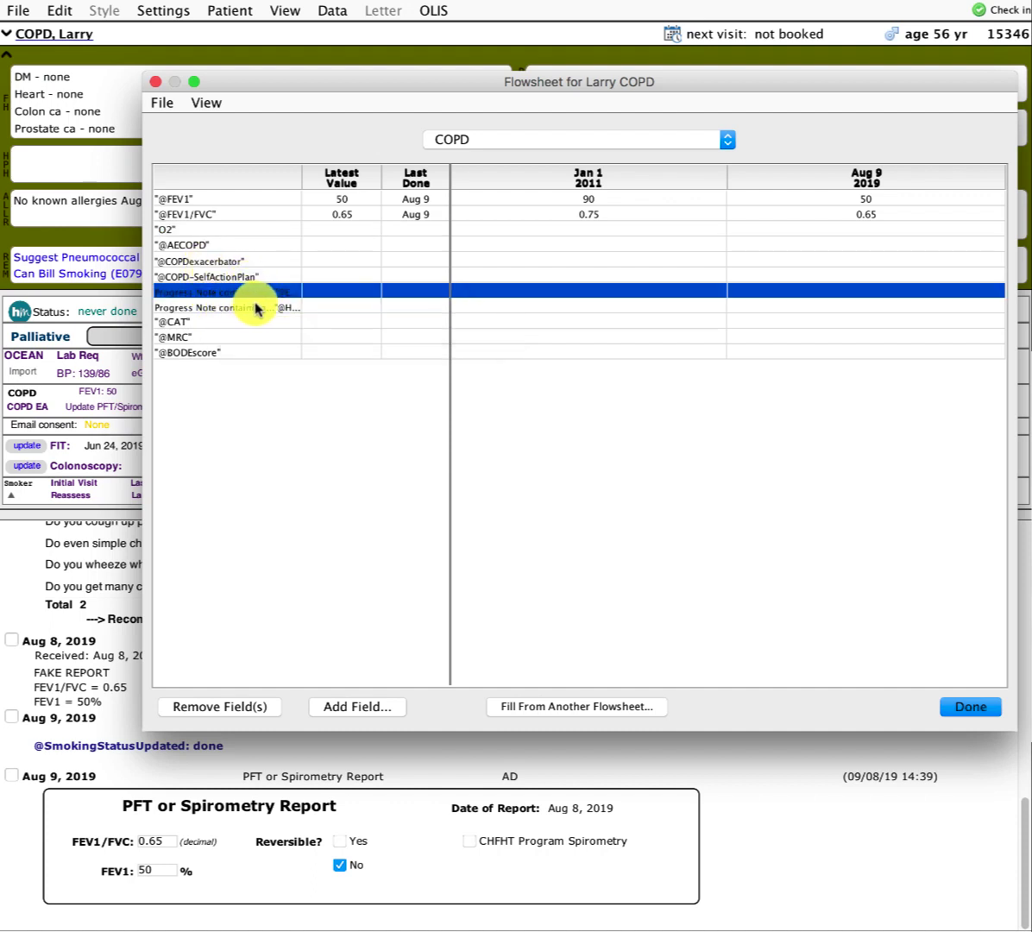
pyautogui.moveTo(300, 181)
pyautogui.mouseDown()
pyautogui.moveTo(397, 181)
pyautogui.moveTo(293, 182)
pyautogui.mouseUp()
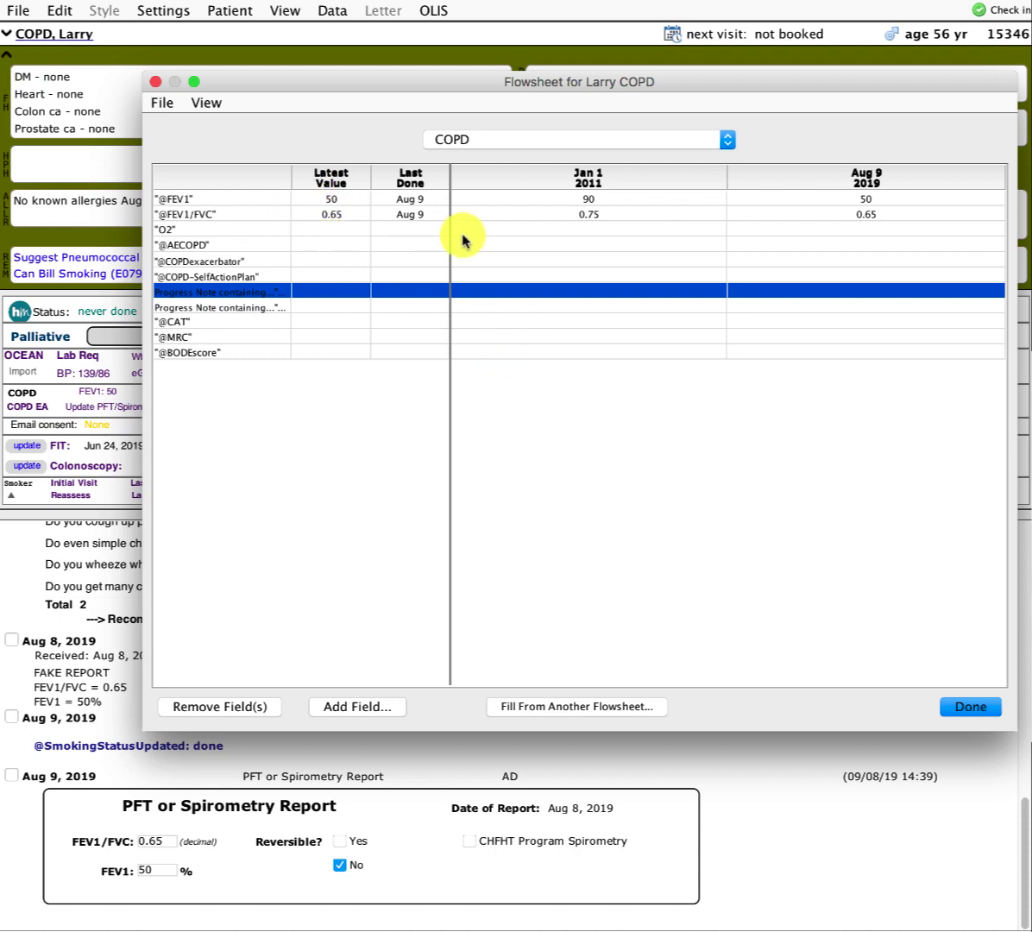
pyautogui.click(968, 709)
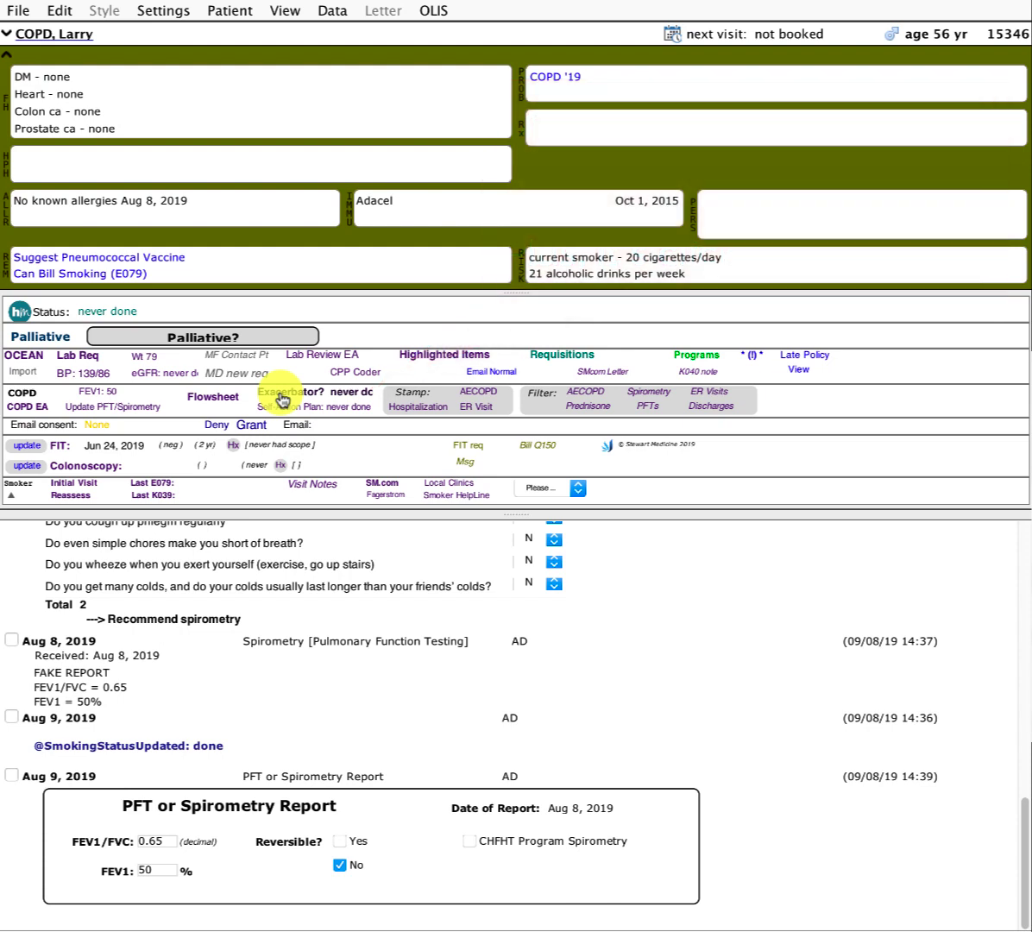
# Set the COPD exacerbator status to 'Exacerbator - Update No'.
pyautogui.click(281, 396)
pyautogui.moveTo(902, 551); pyautogui.dragTo(545, 507)
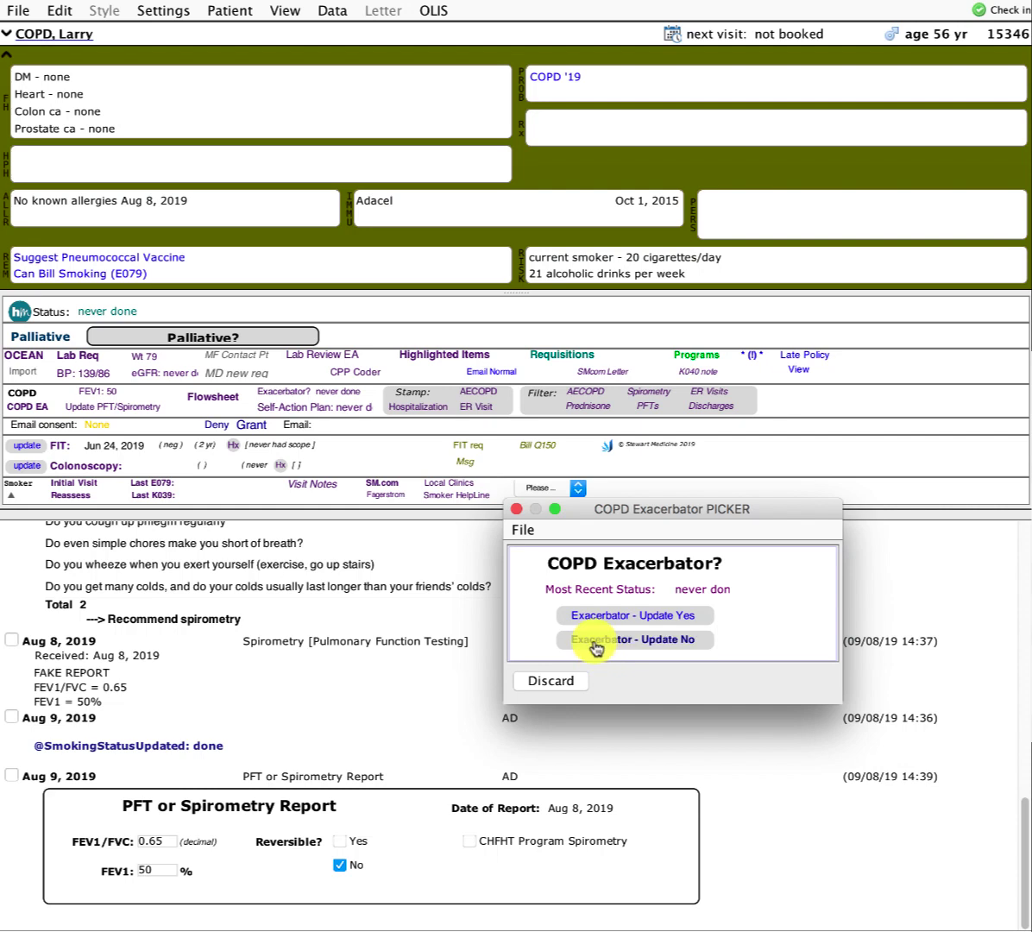
pyautogui.click(596, 647)
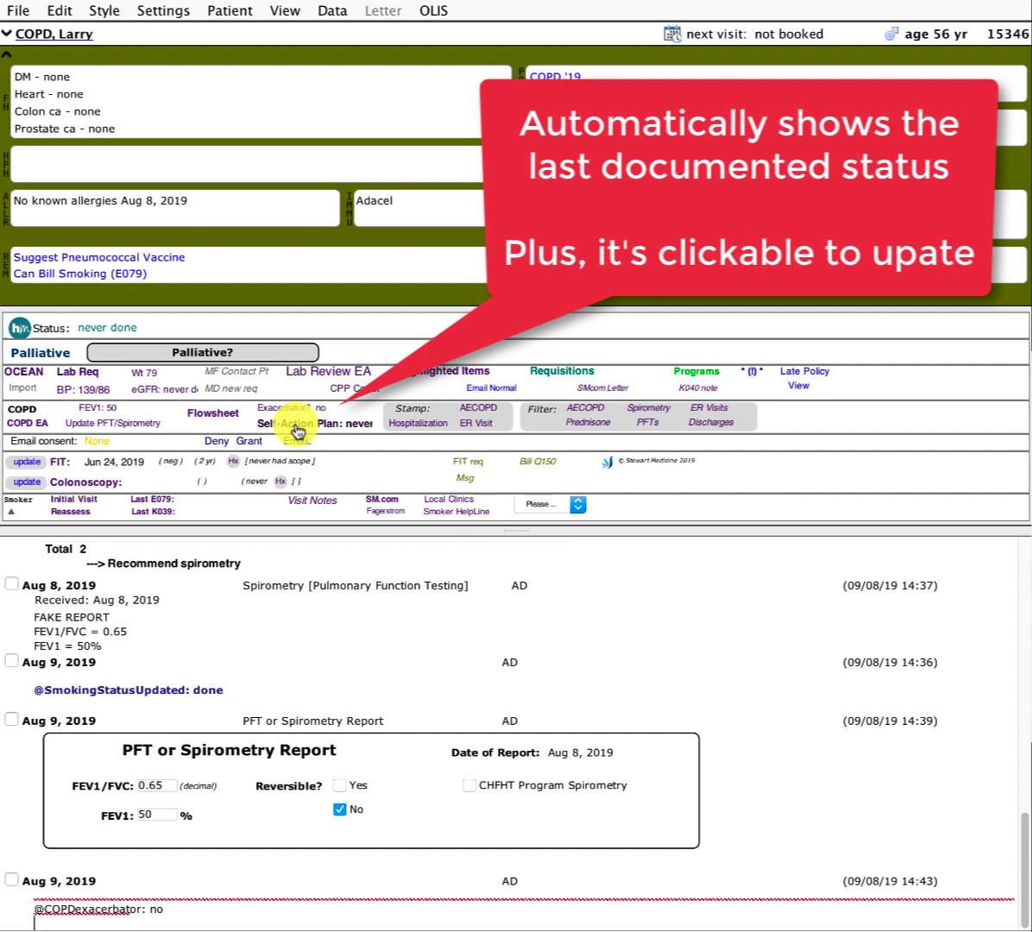
# Set the COPD self-action plan status to 'Update Action Plan - NO'.
pyautogui.click(297, 429)
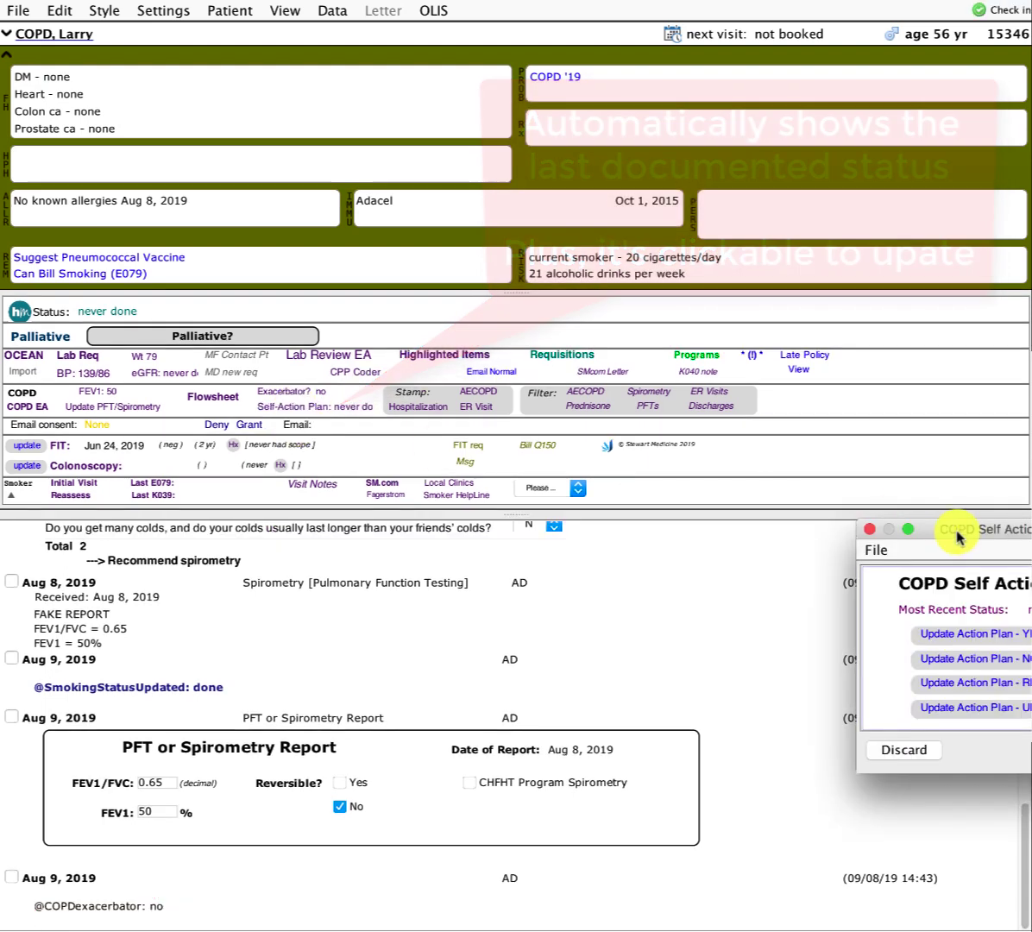
pyautogui.moveTo(1021, 535); pyautogui.dragTo(649, 508)
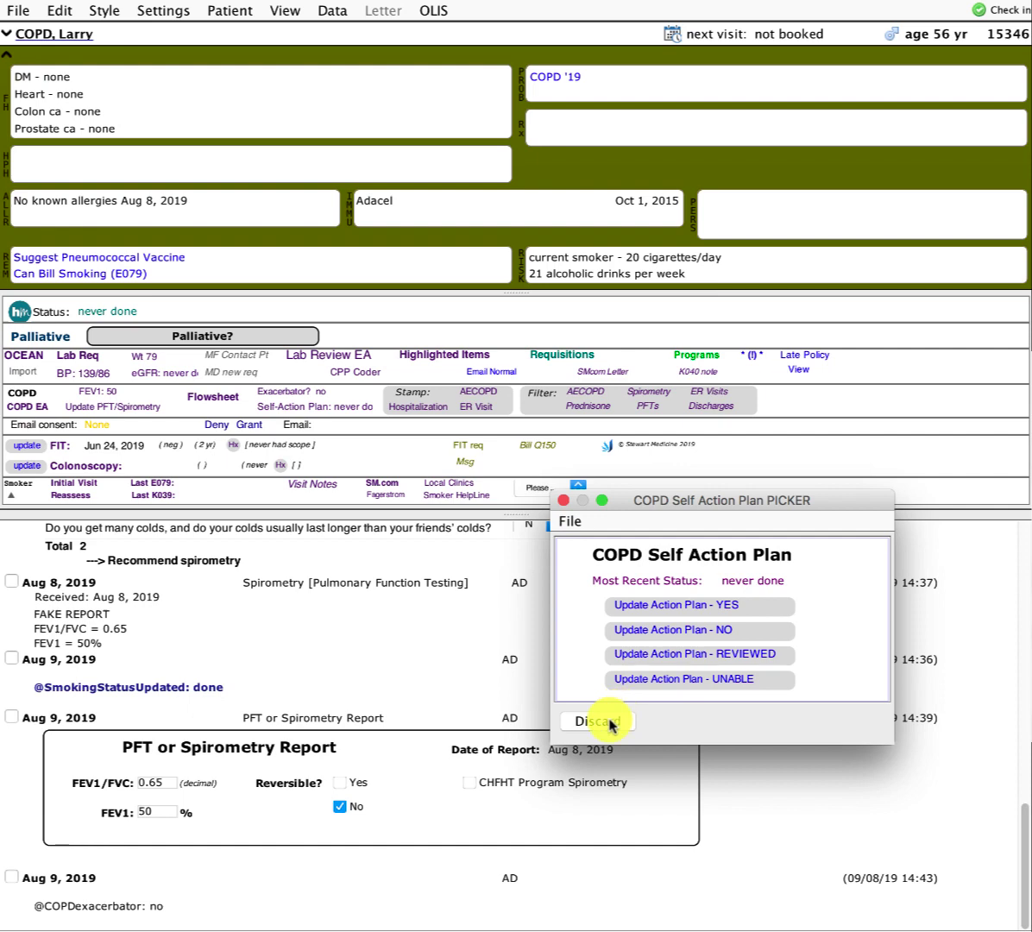
pyautogui.click(643, 640)
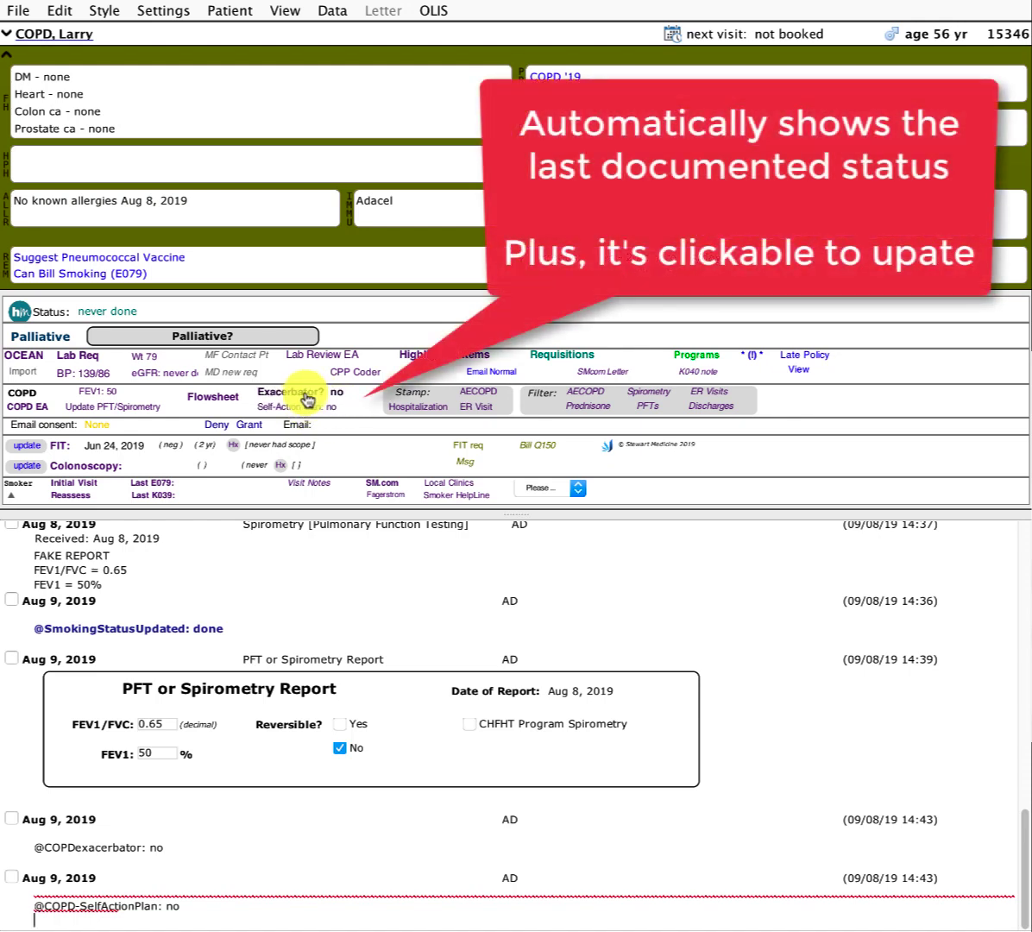
# Backdate the exacerbator note from Aug 9 to Aug 8, 2018.
pyautogui.rightClick(72, 827)
pyautogui.click(130, 850)
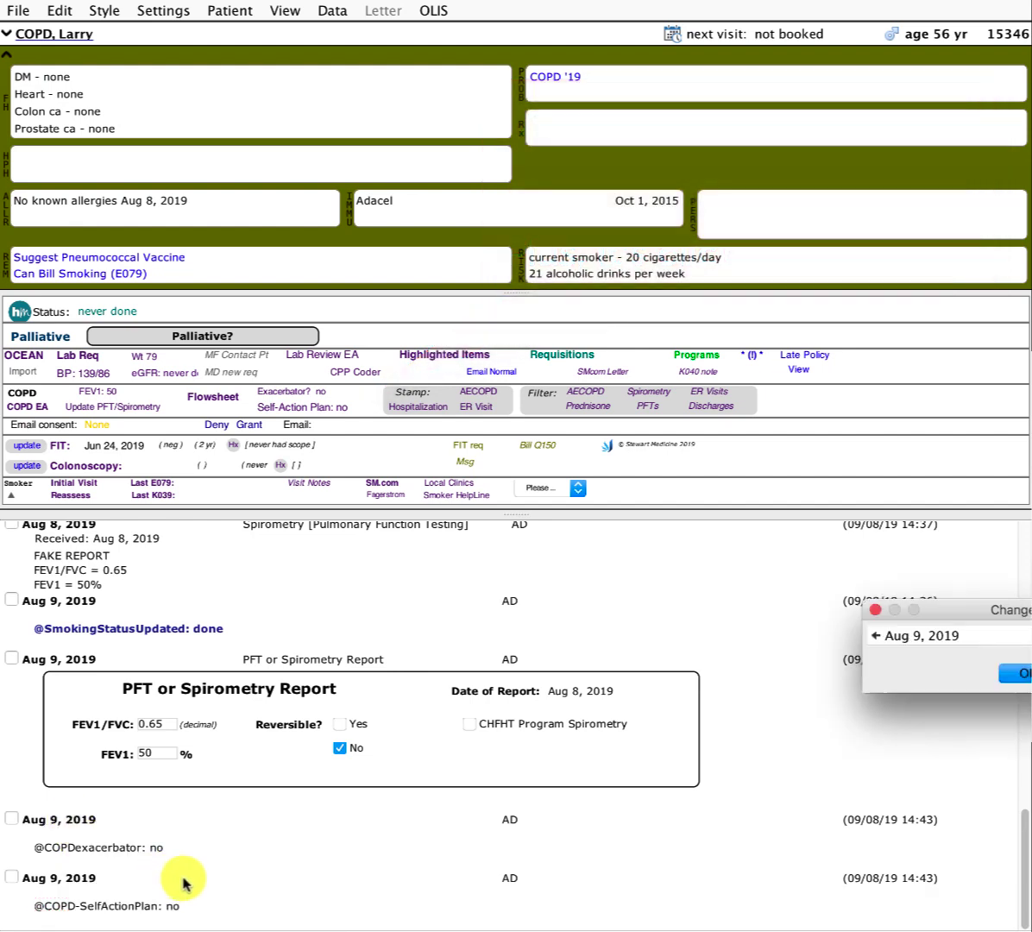
pyautogui.moveTo(961, 605); pyautogui.dragTo(670, 571)
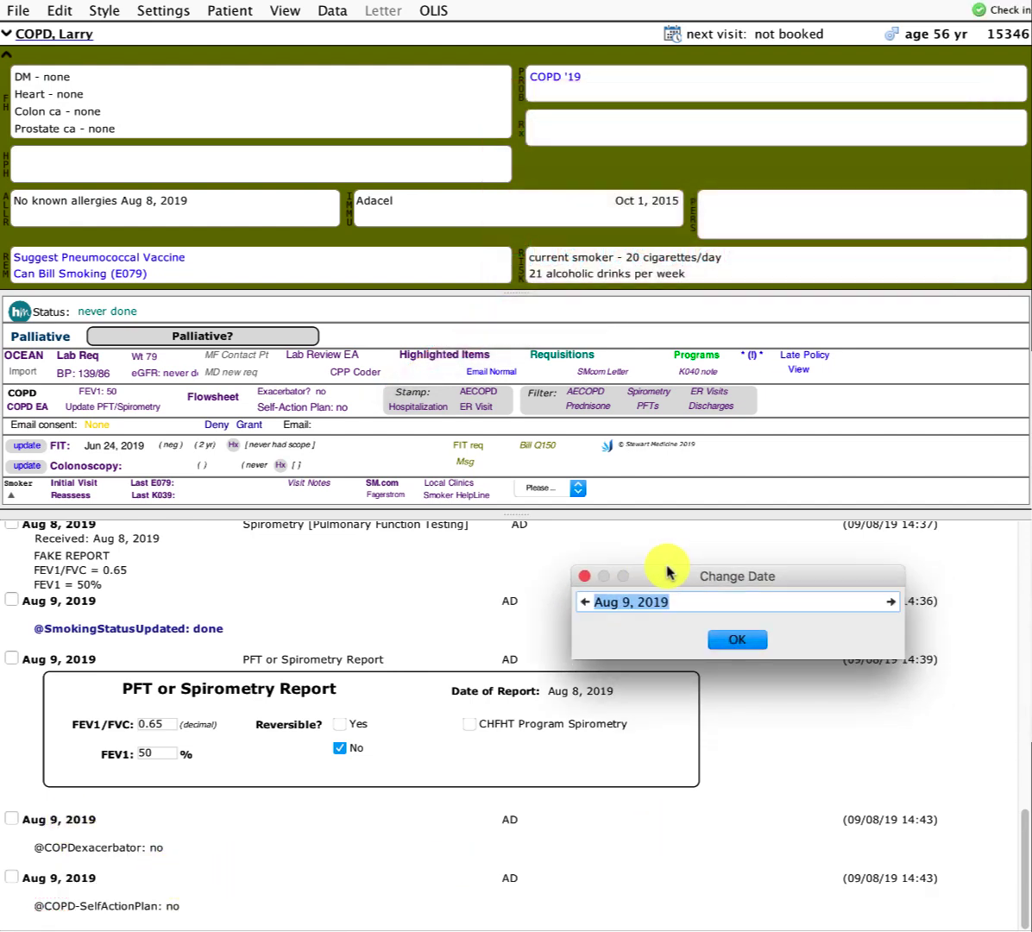
pyautogui.write('aug ')
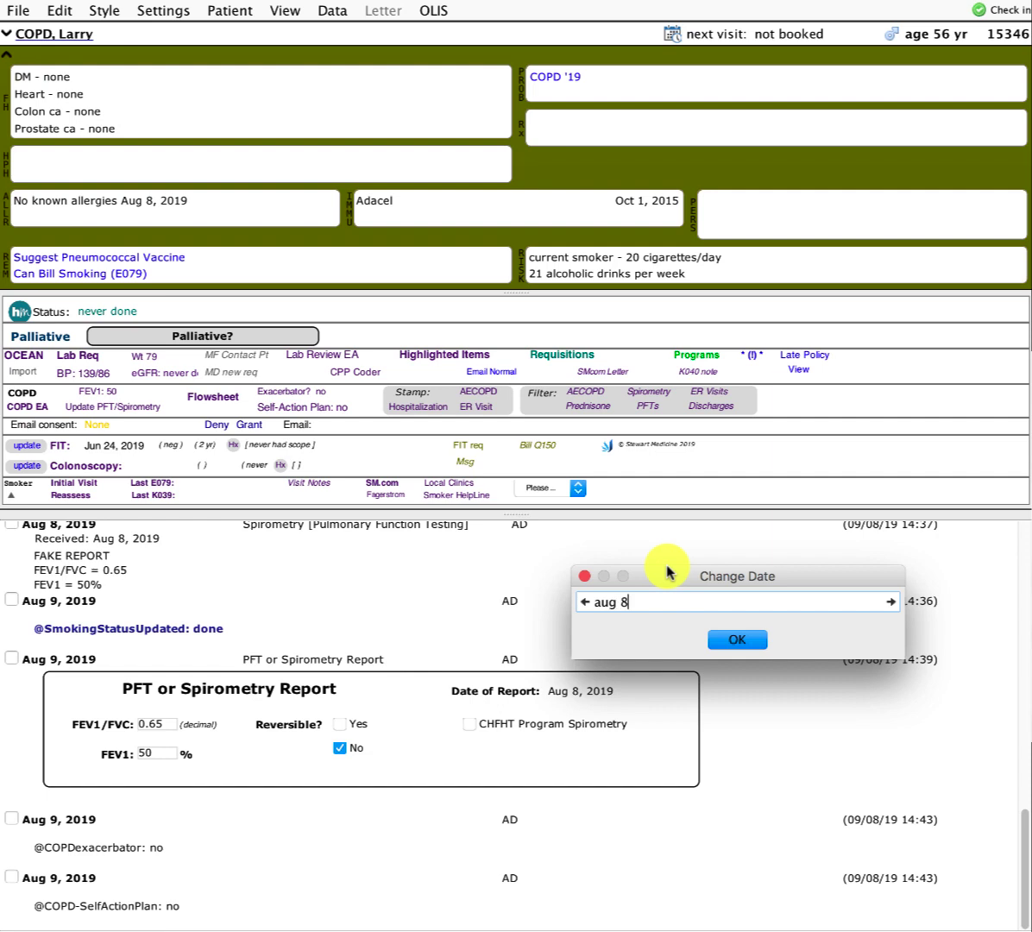
pyautogui.write('8, 18')
pyautogui.click(734, 641)
pyautogui.scroll(-5, 113, 682)
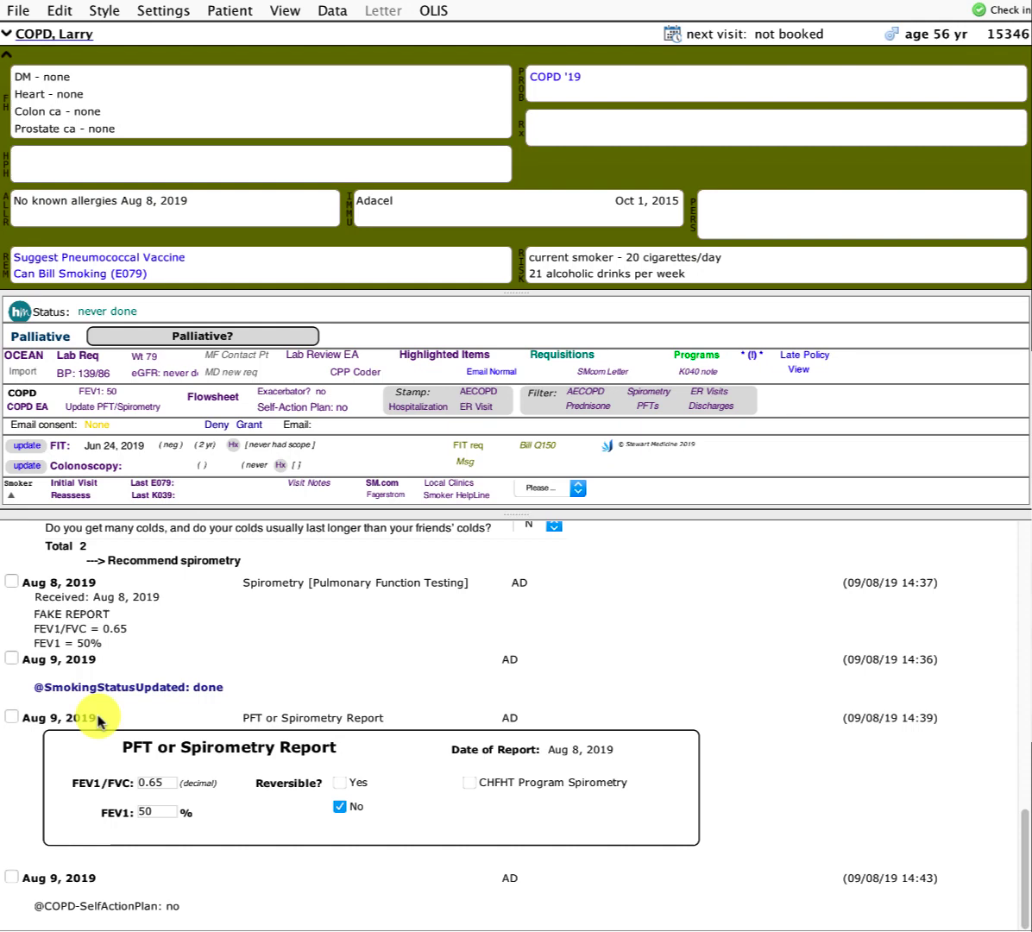
# Backdate the self-action plan note to Oct 1, 2018.
pyautogui.click(56, 885)
pyautogui.click(87, 910)
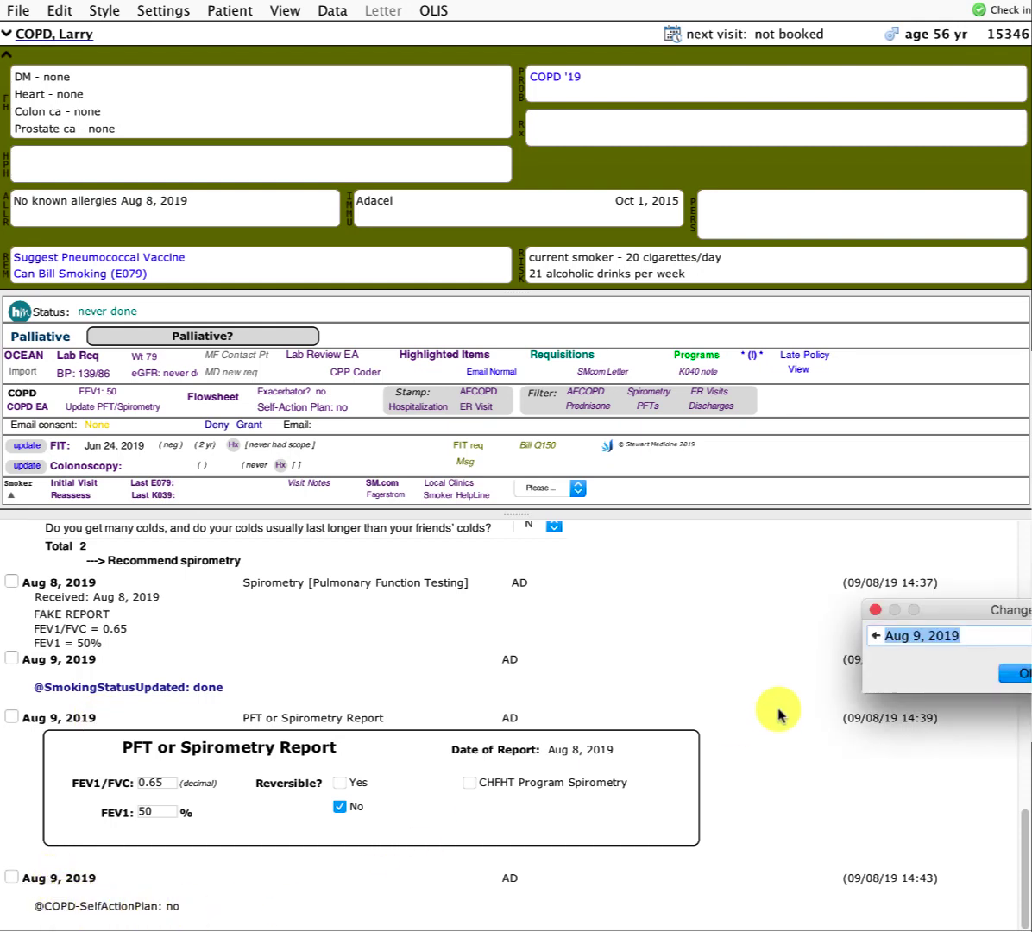
pyautogui.write('o')
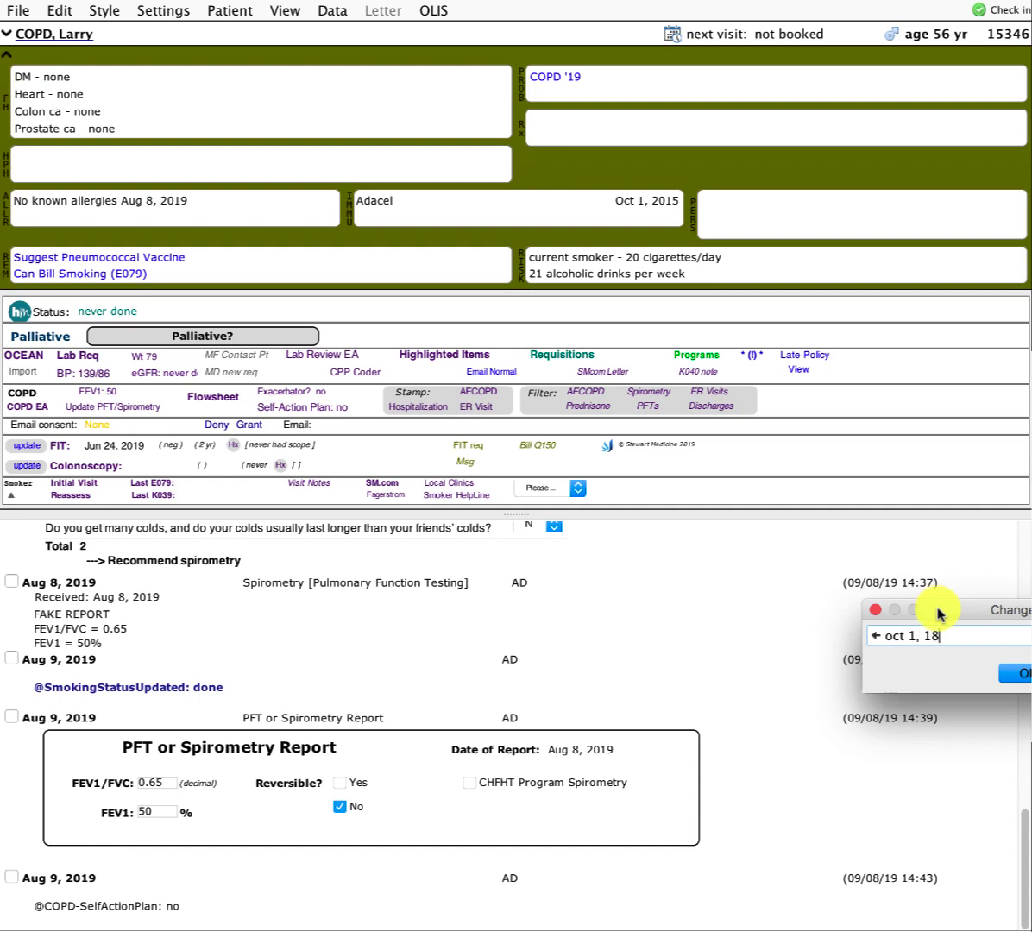
pyautogui.write('ct 1, 18')
pyautogui.moveTo(938, 612); pyautogui.dragTo(795, 605)
pyautogui.click(857, 644)
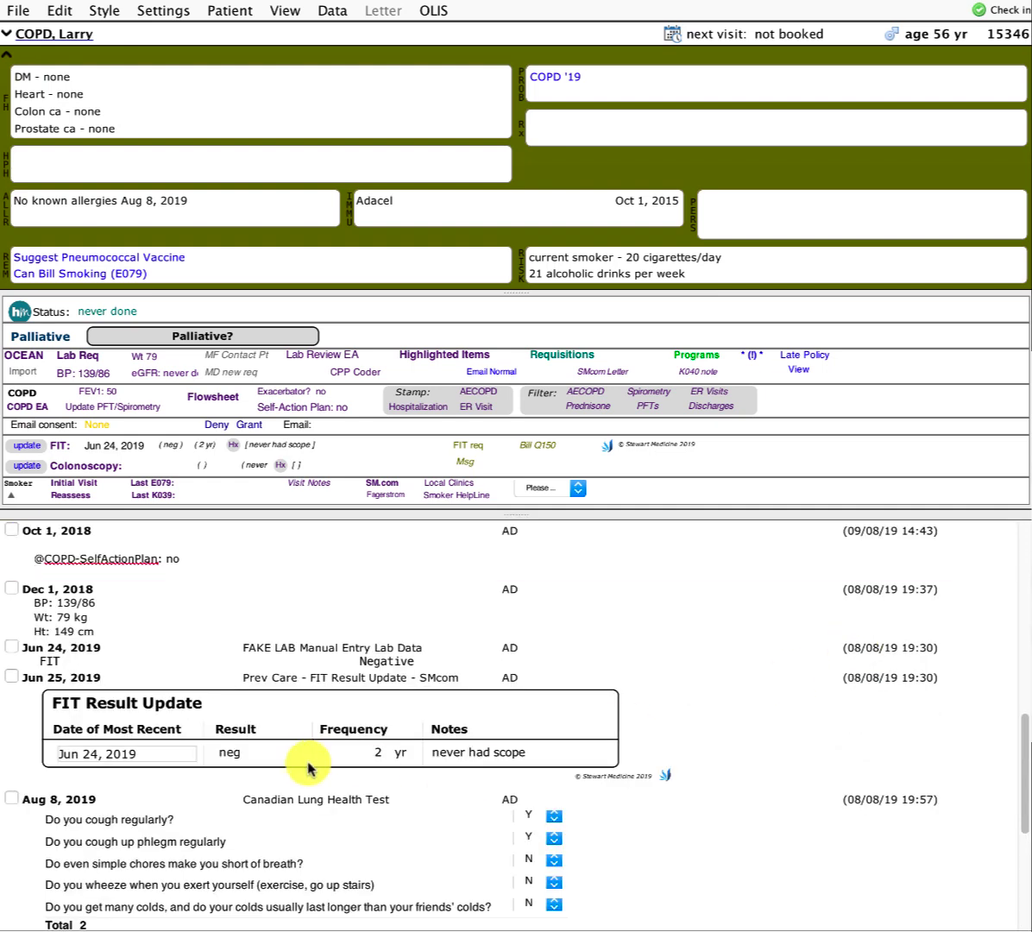
pyautogui.scroll(-5, 308, 768)
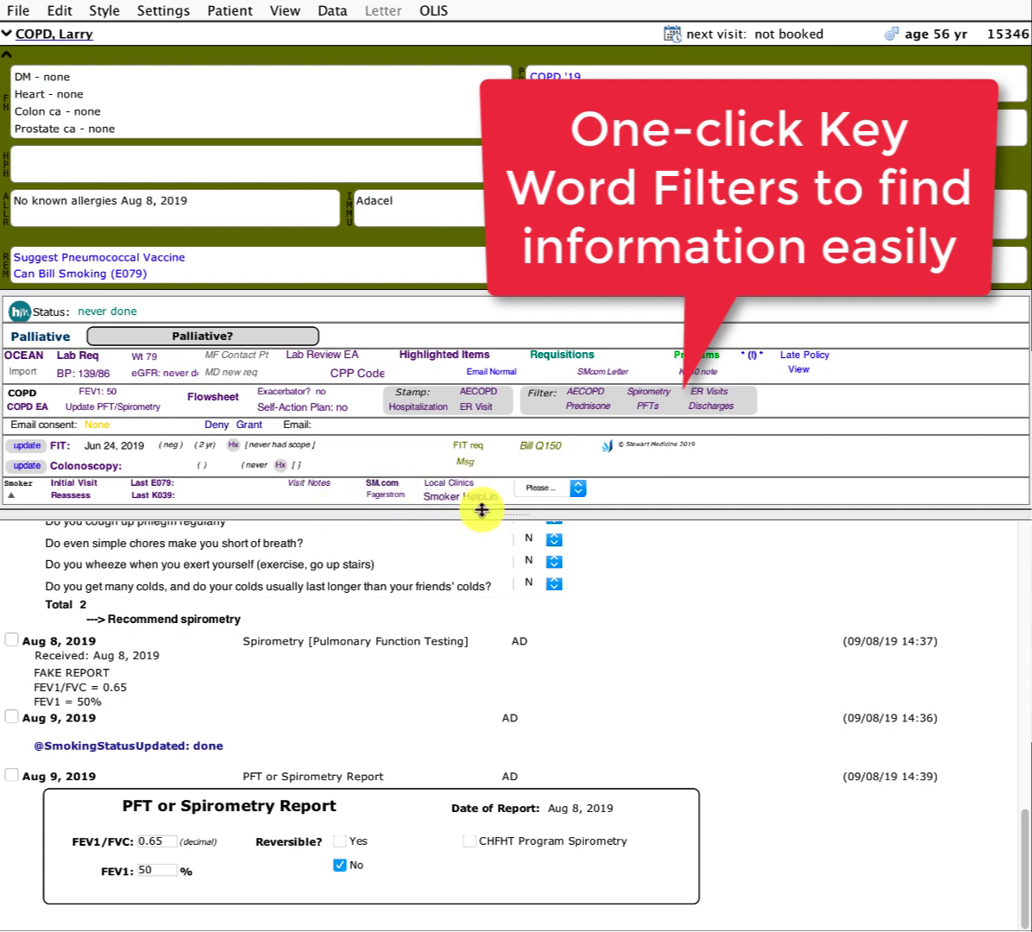
pyautogui.click(585, 395)
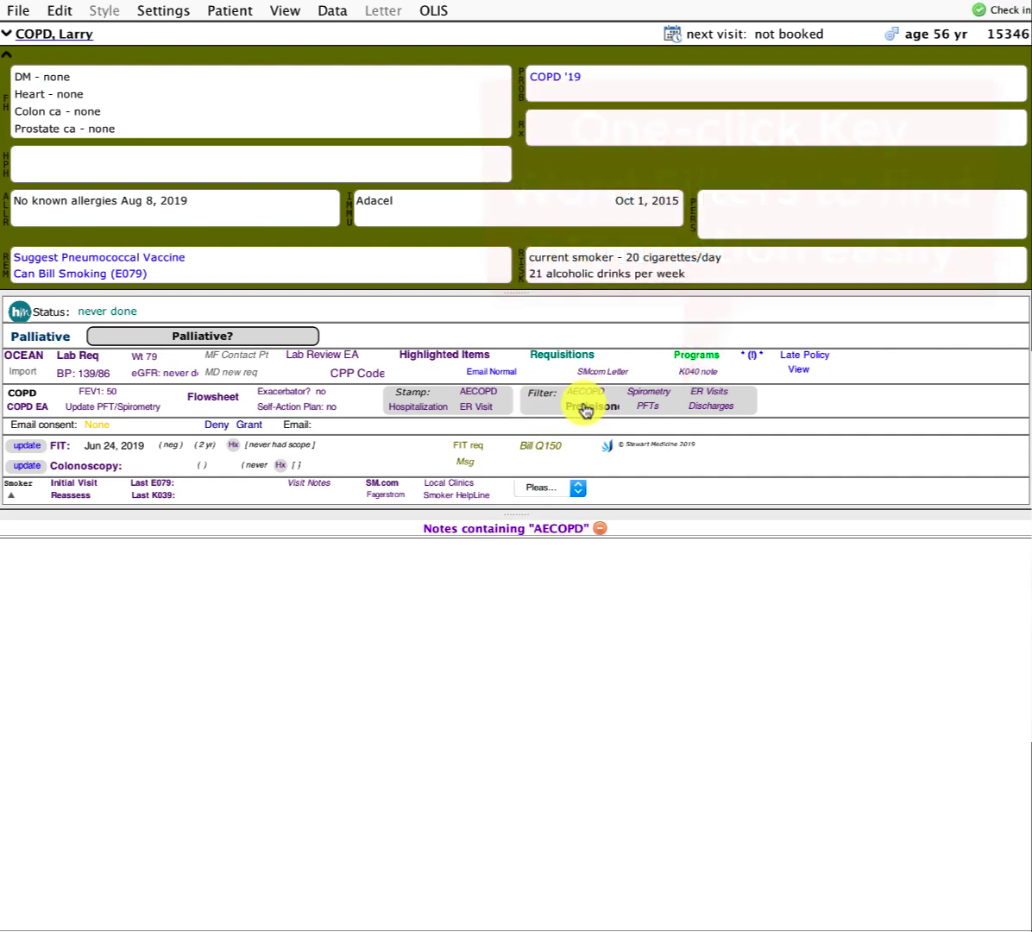
pyautogui.click(586, 412)
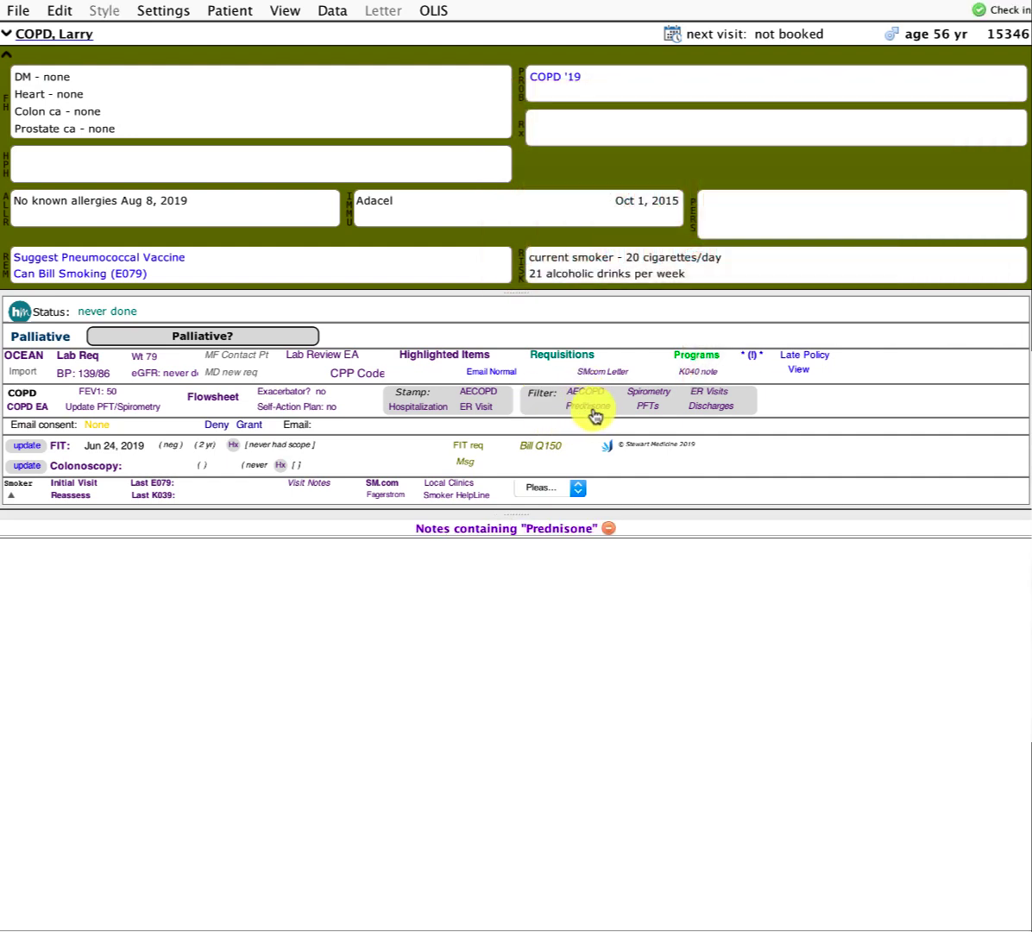
pyautogui.click(650, 393)
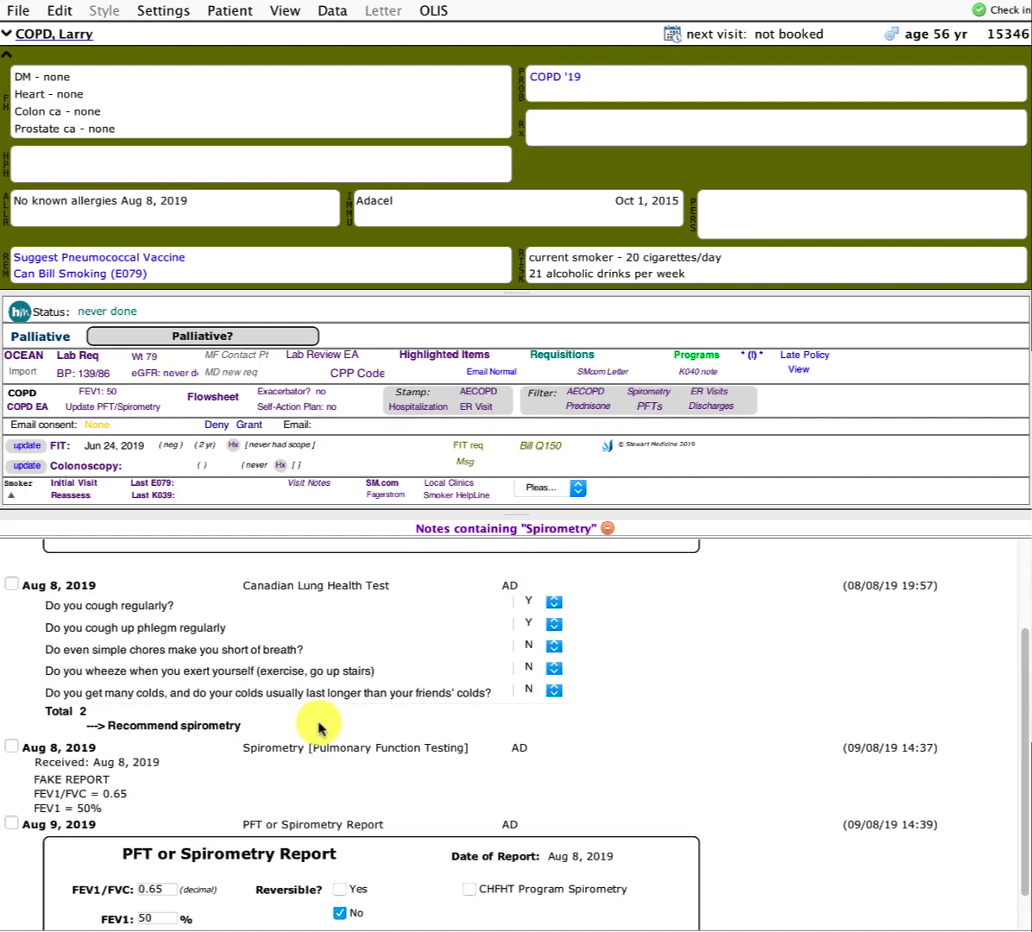
pyautogui.click(649, 405)
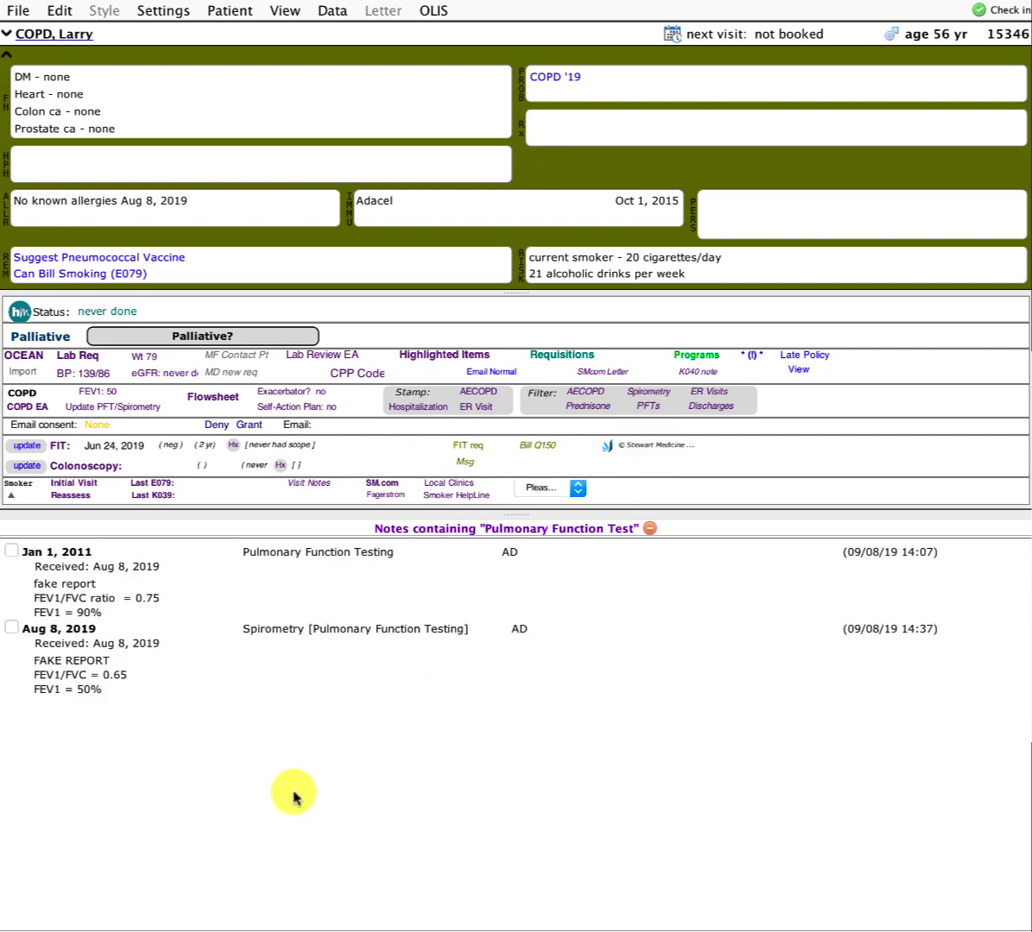
pyautogui.click(706, 395)
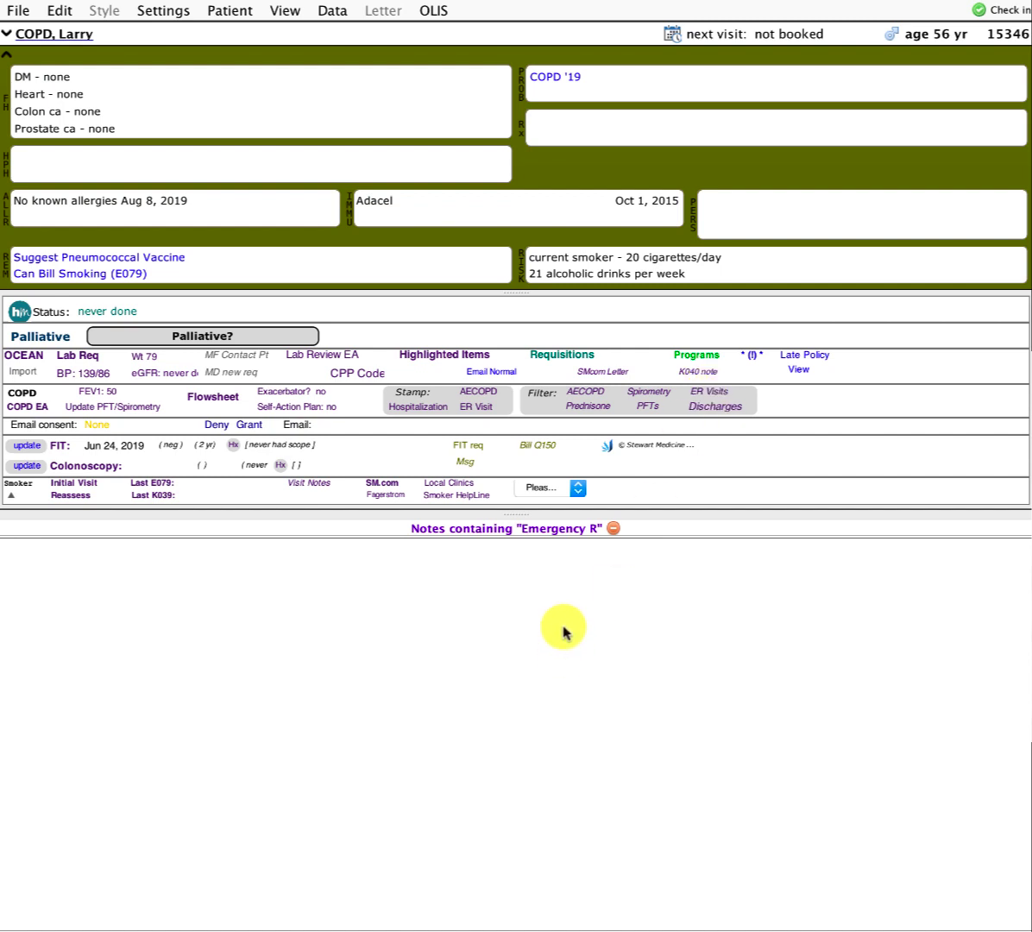
pyautogui.click(716, 407)
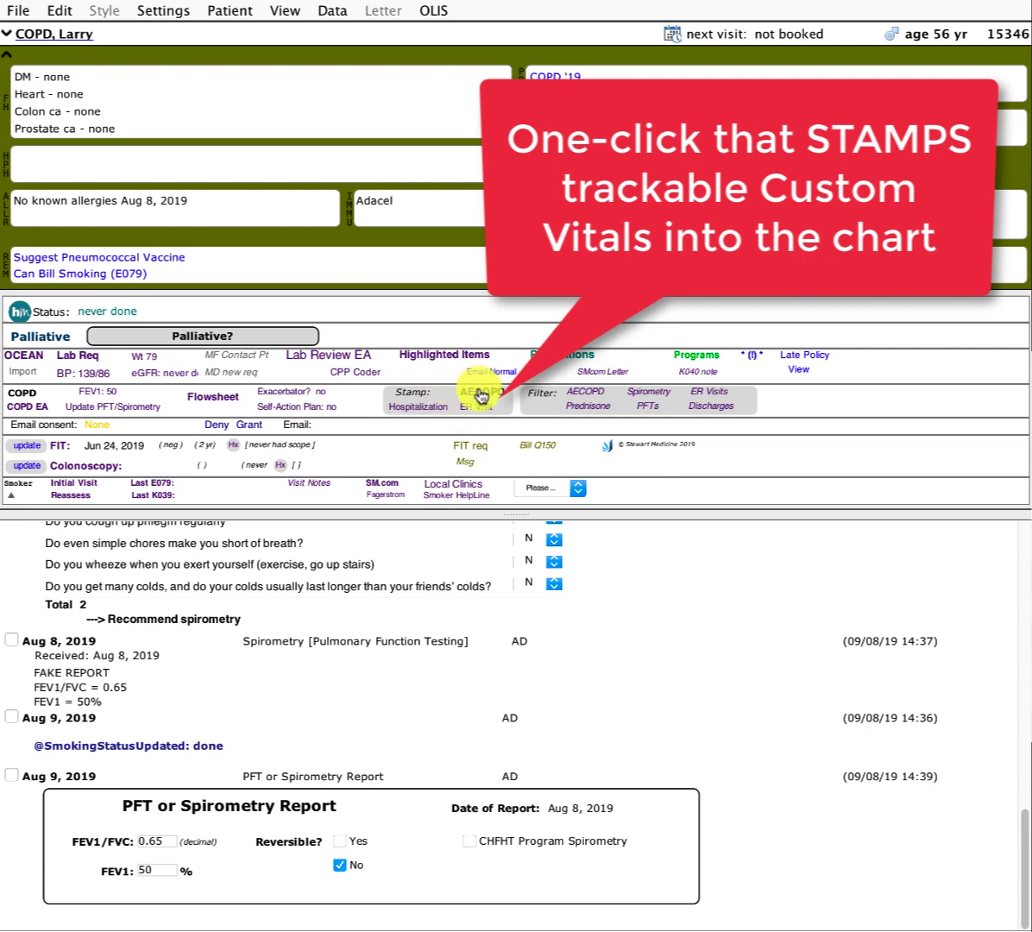
pyautogui.click(474, 390)
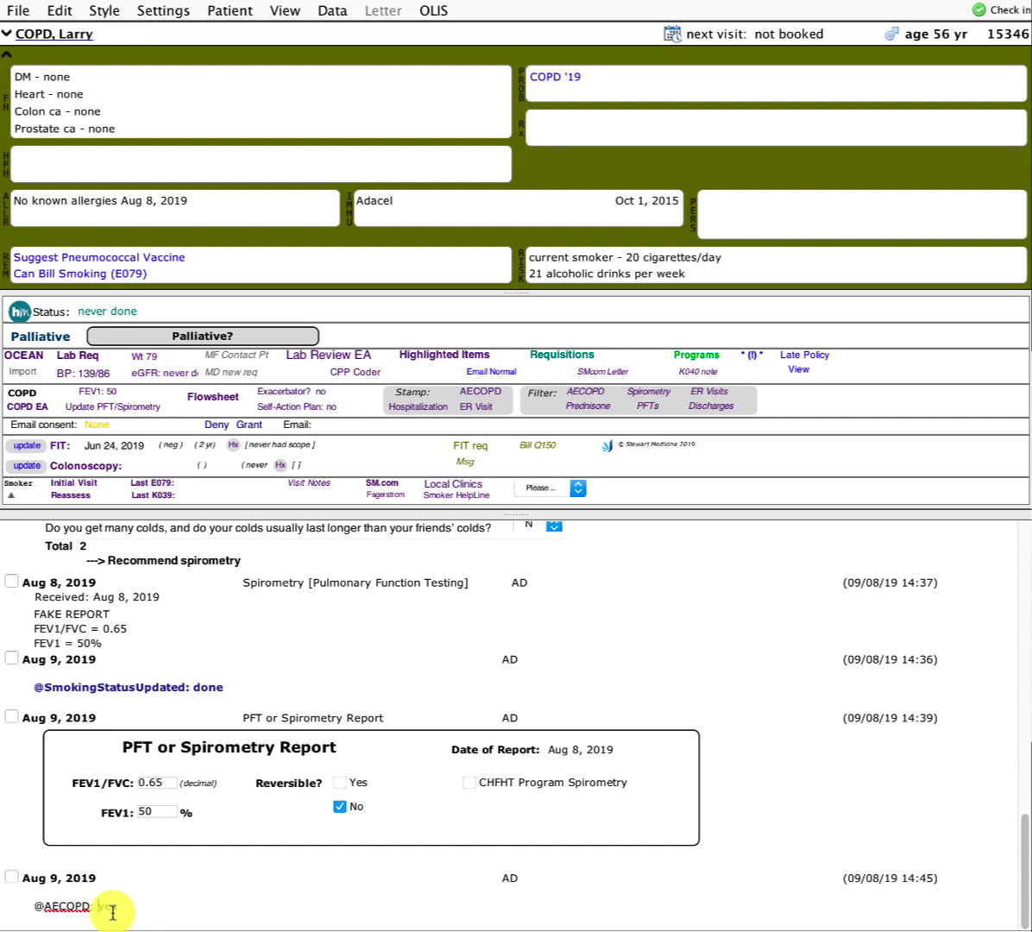
pyautogui.click(49, 884)
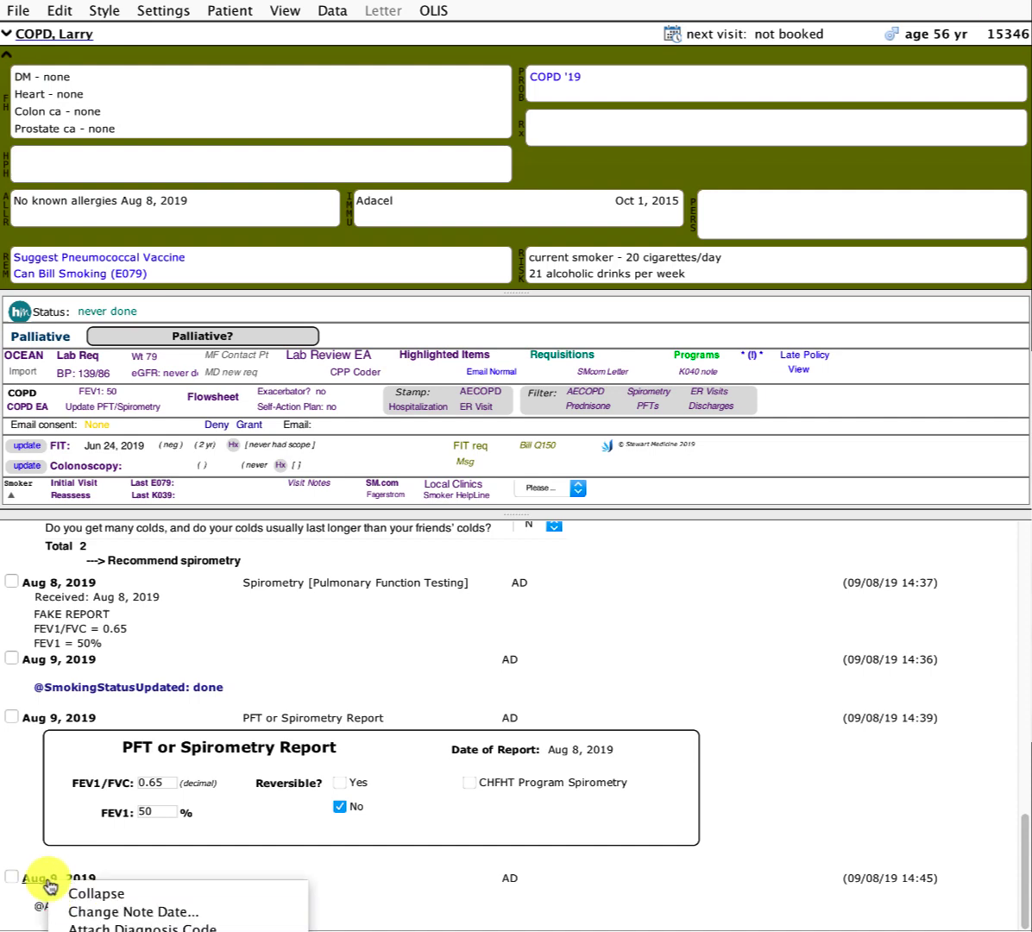
pyautogui.click(102, 912)
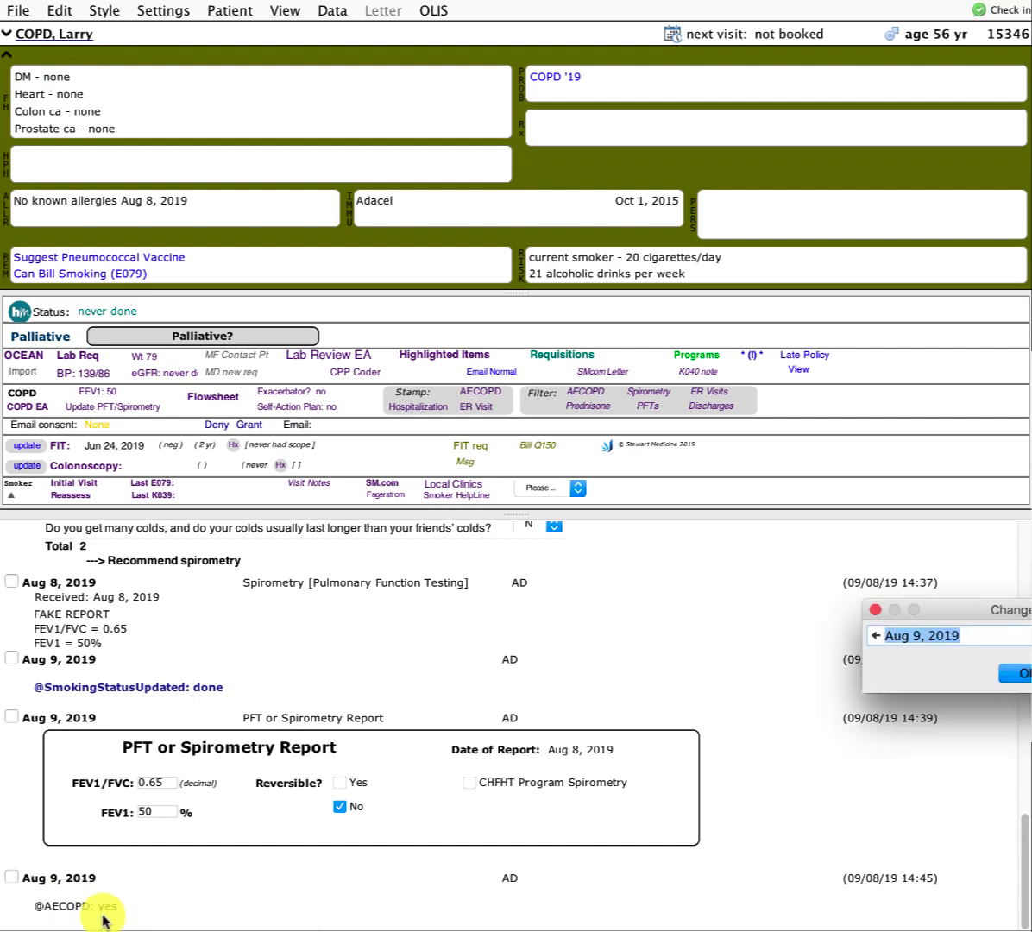
pyautogui.write('jul 1, 19')
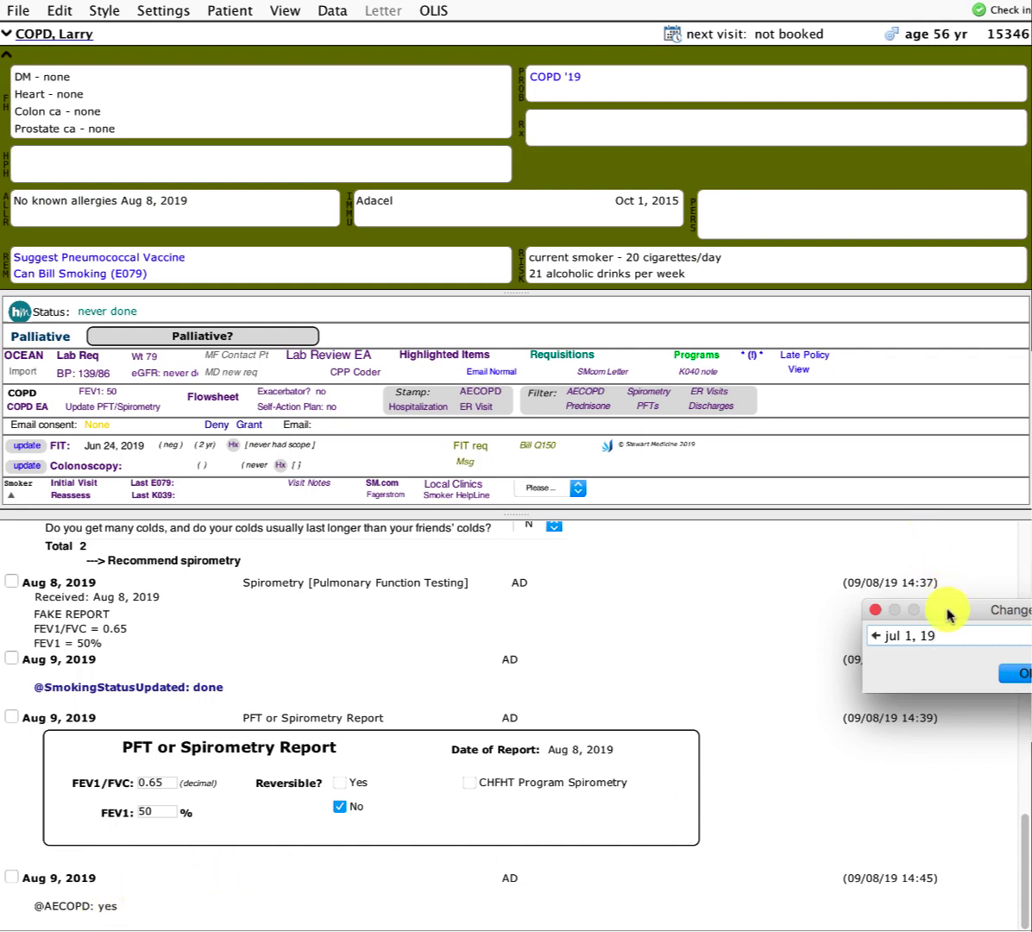
pyautogui.moveTo(947, 609); pyautogui.dragTo(629, 589)
pyautogui.click(711, 653)
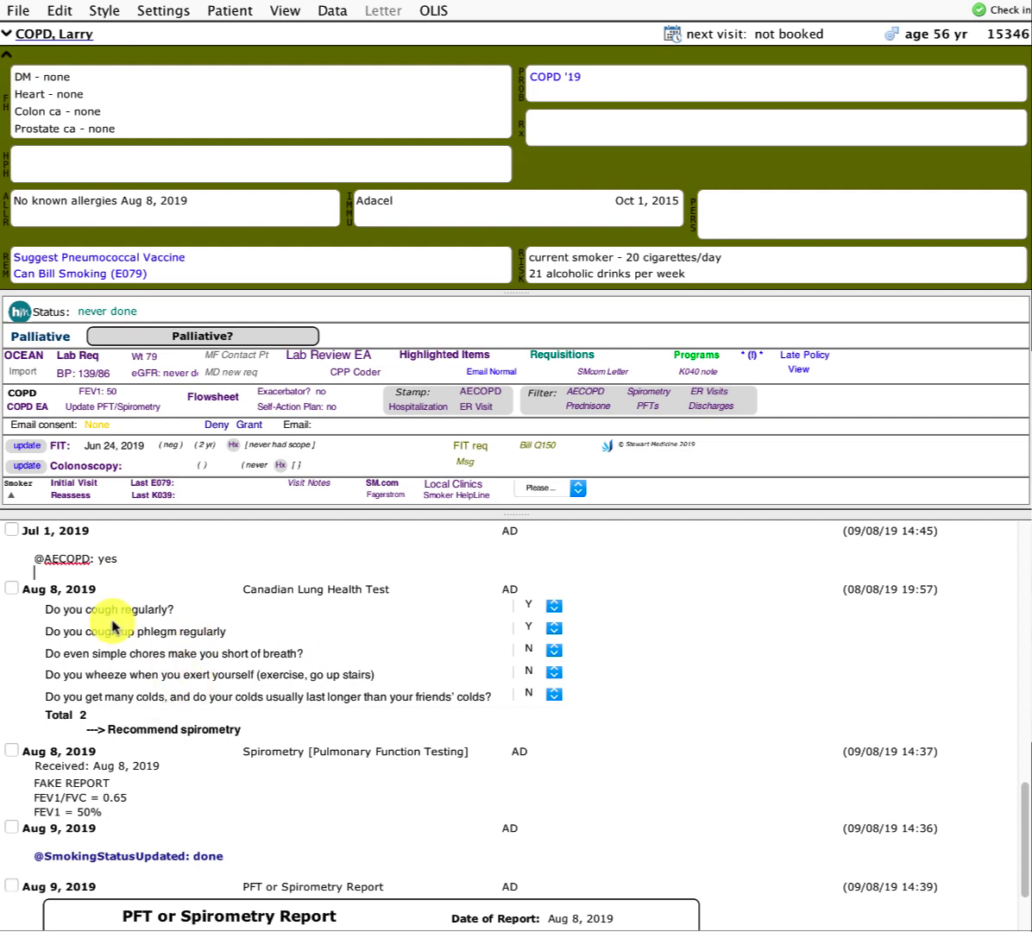
pyautogui.scroll(1, 117, 660)
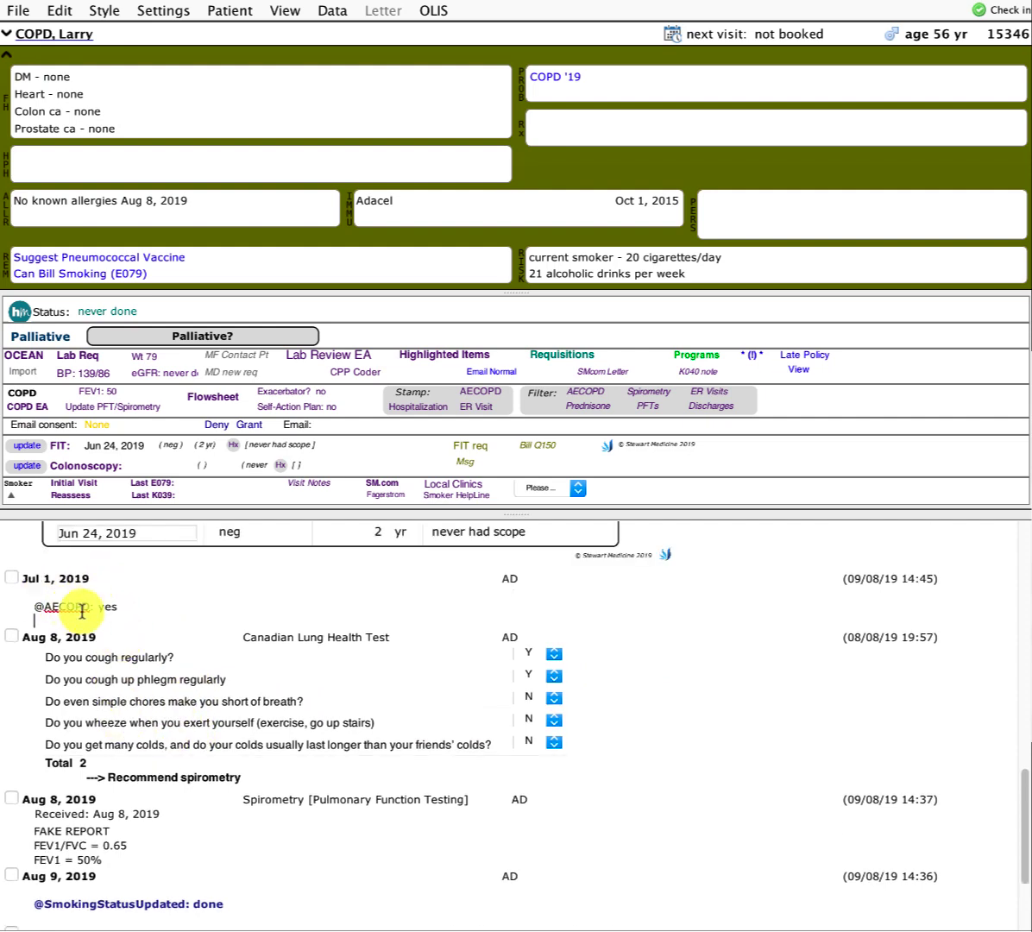
pyautogui.scroll(-3, 160, 693)
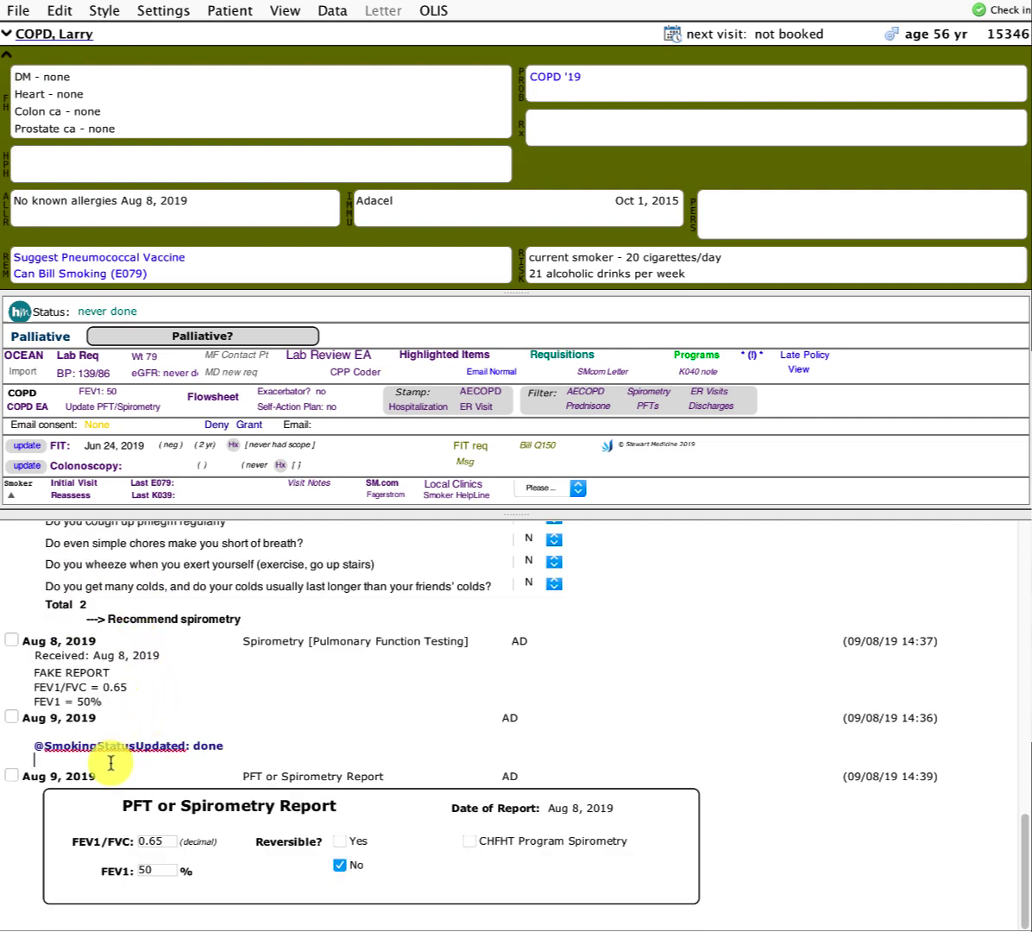
pyautogui.click(142, 756)
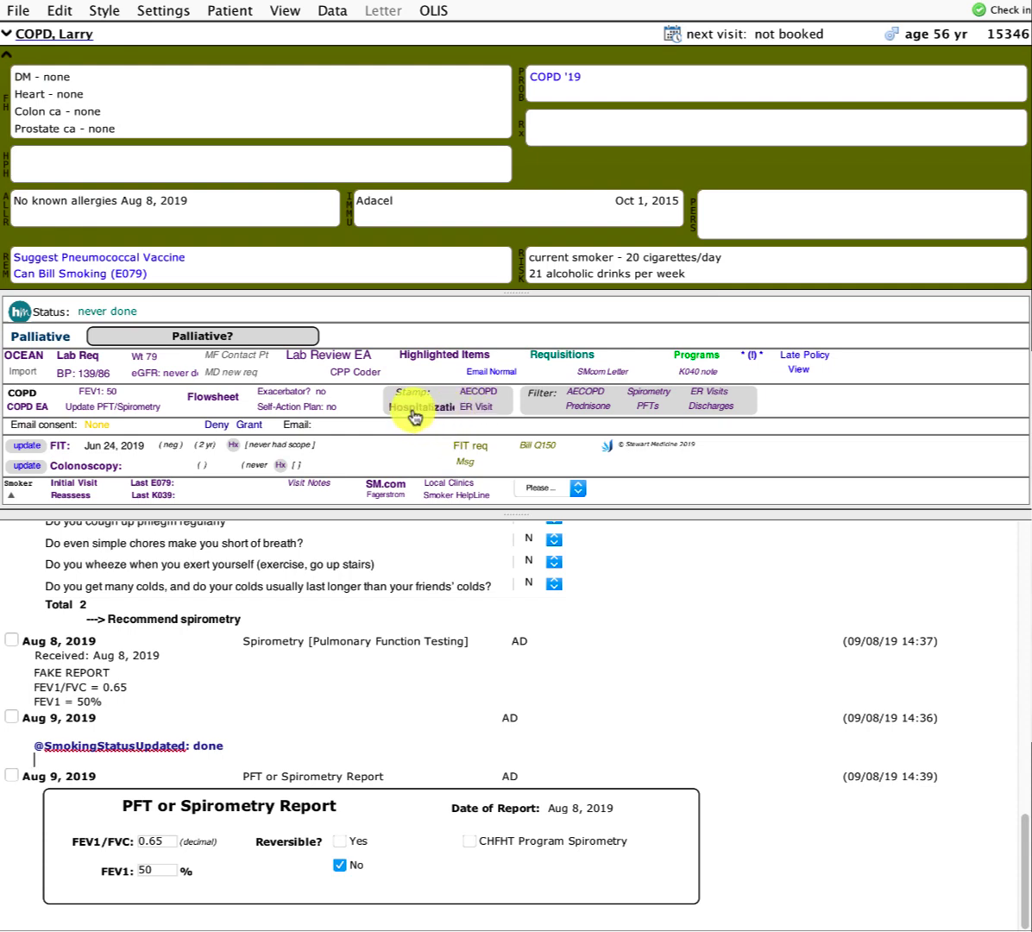
# Stamp a COPD ER visit and date the note Jul 1, 2019.
pyautogui.click(487, 408)
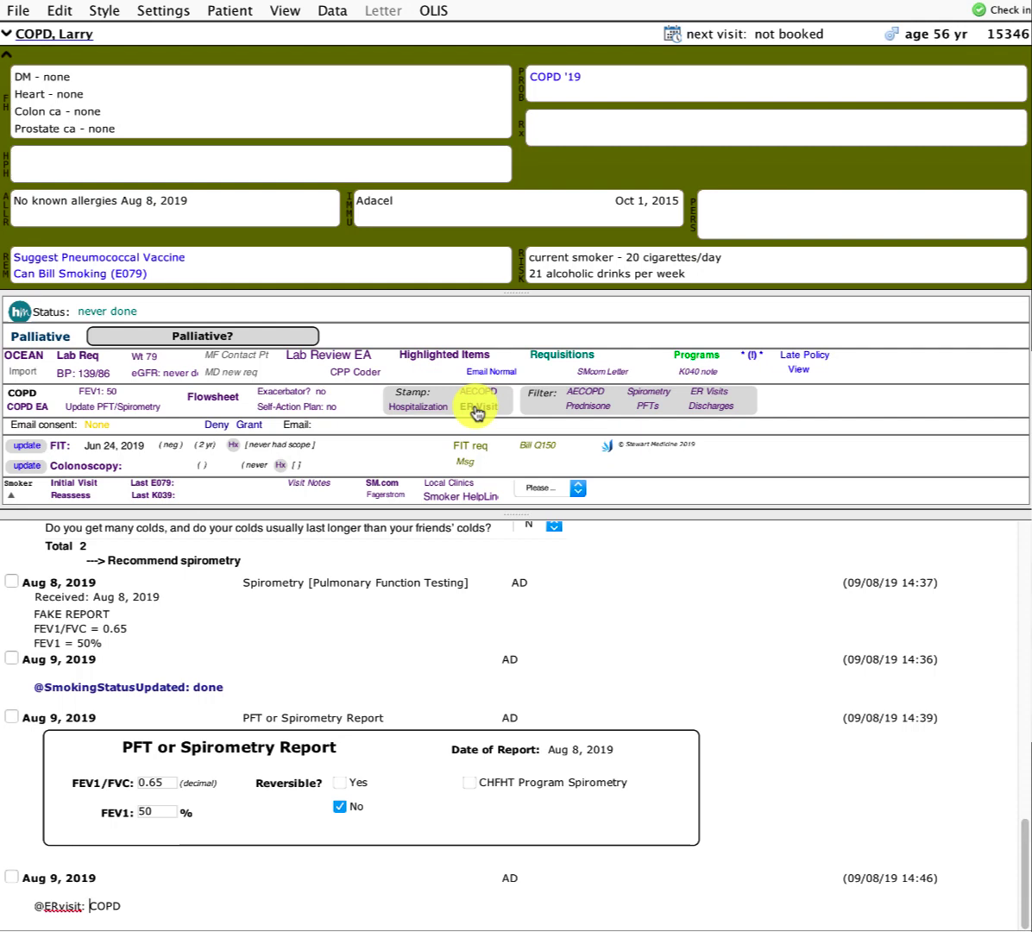
pyautogui.rightClick(39, 883)
pyautogui.click(82, 912)
pyautogui.write('jul 1, 19')
pyautogui.press('Return')
pyautogui.scroll(3, 155, 802)
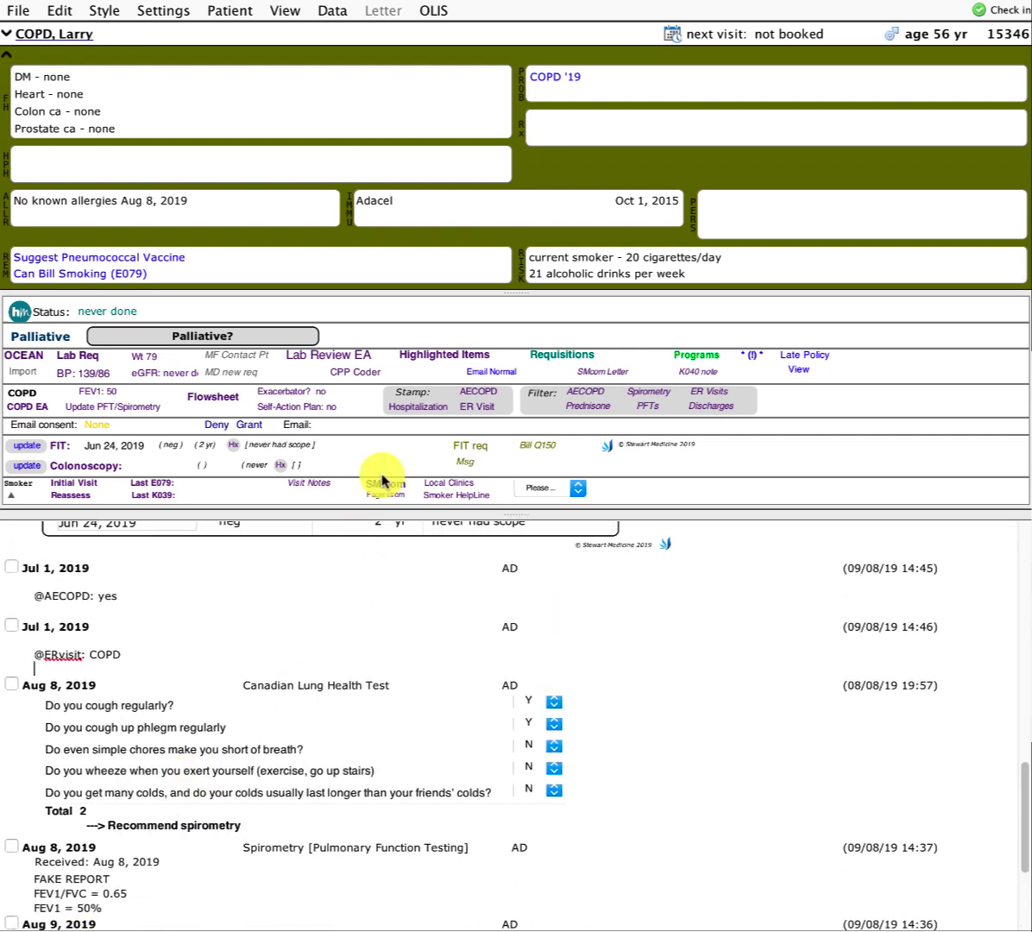
# Stamp a COPD hospitalization and backdate the note to Jan 1, 2017.
pyautogui.click(421, 406)
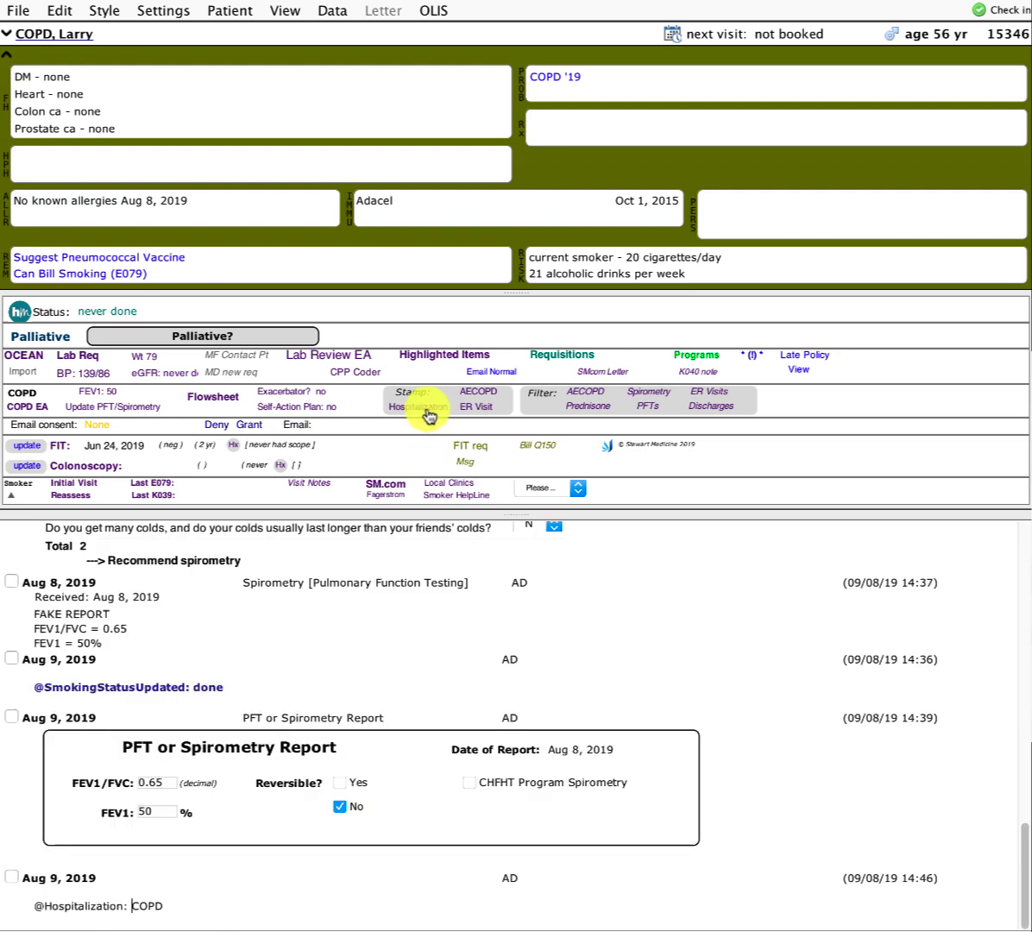
pyautogui.rightClick(59, 882)
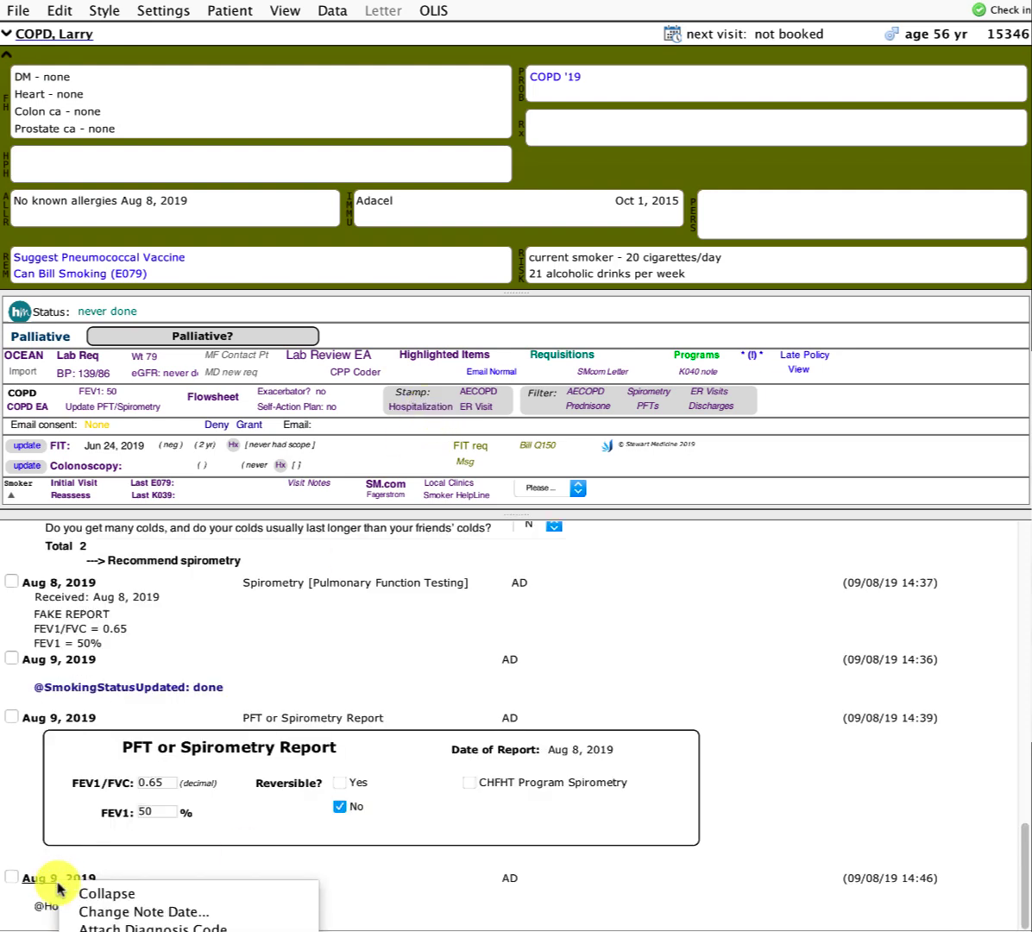
pyautogui.click(110, 911)
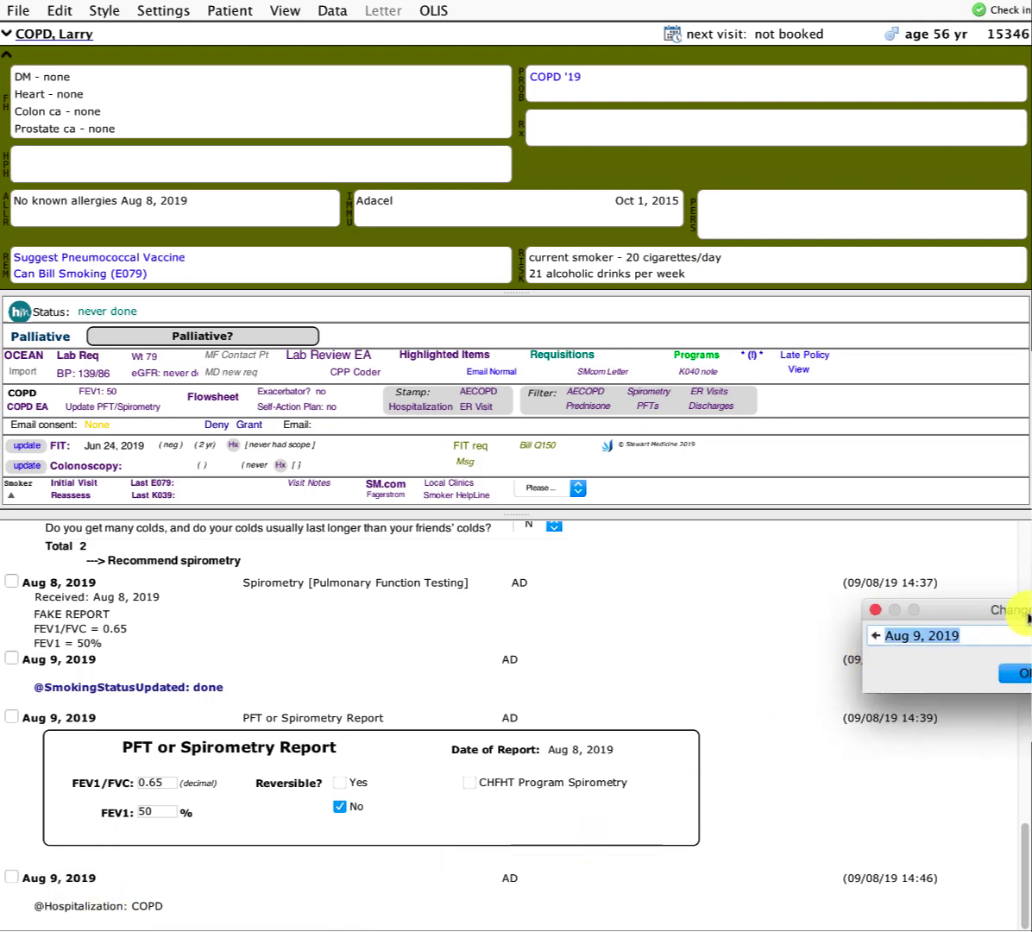
pyautogui.moveTo(1006, 610); pyautogui.dragTo(682, 595)
pyautogui.write('jan 1, ')
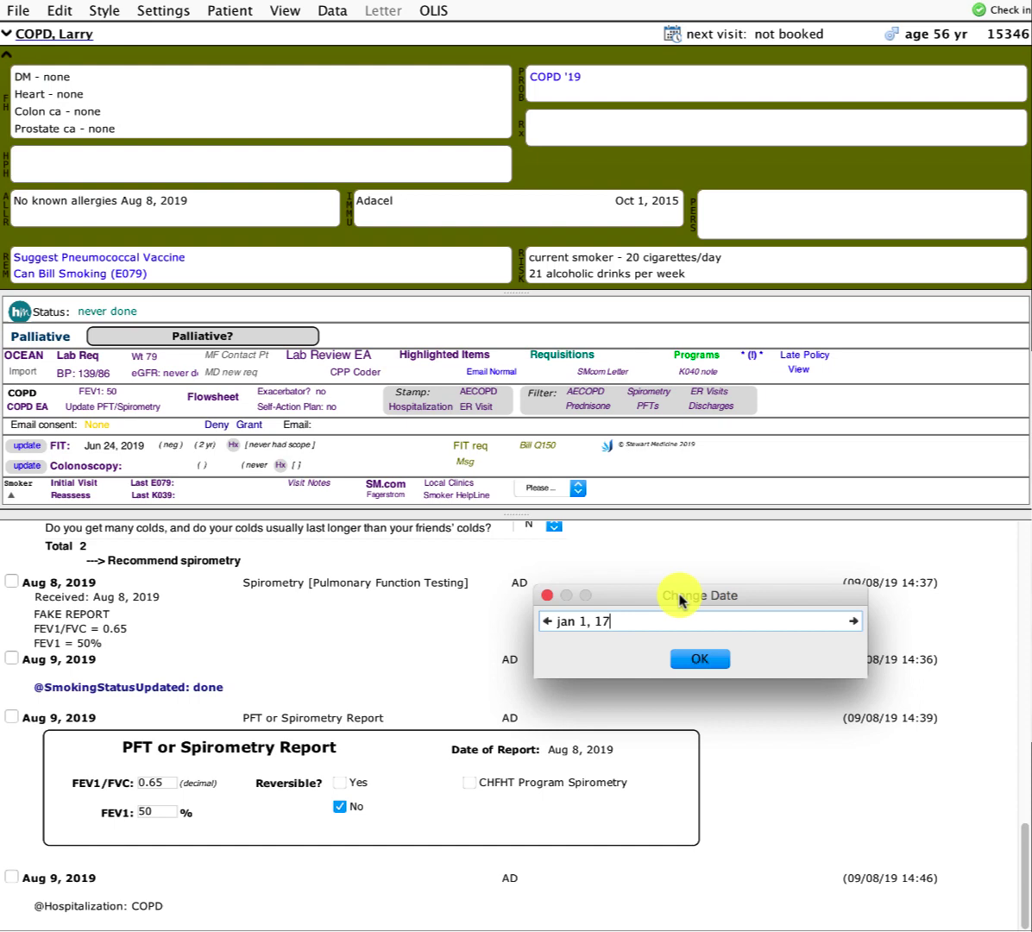
pyautogui.write('17')
pyautogui.press('Return')
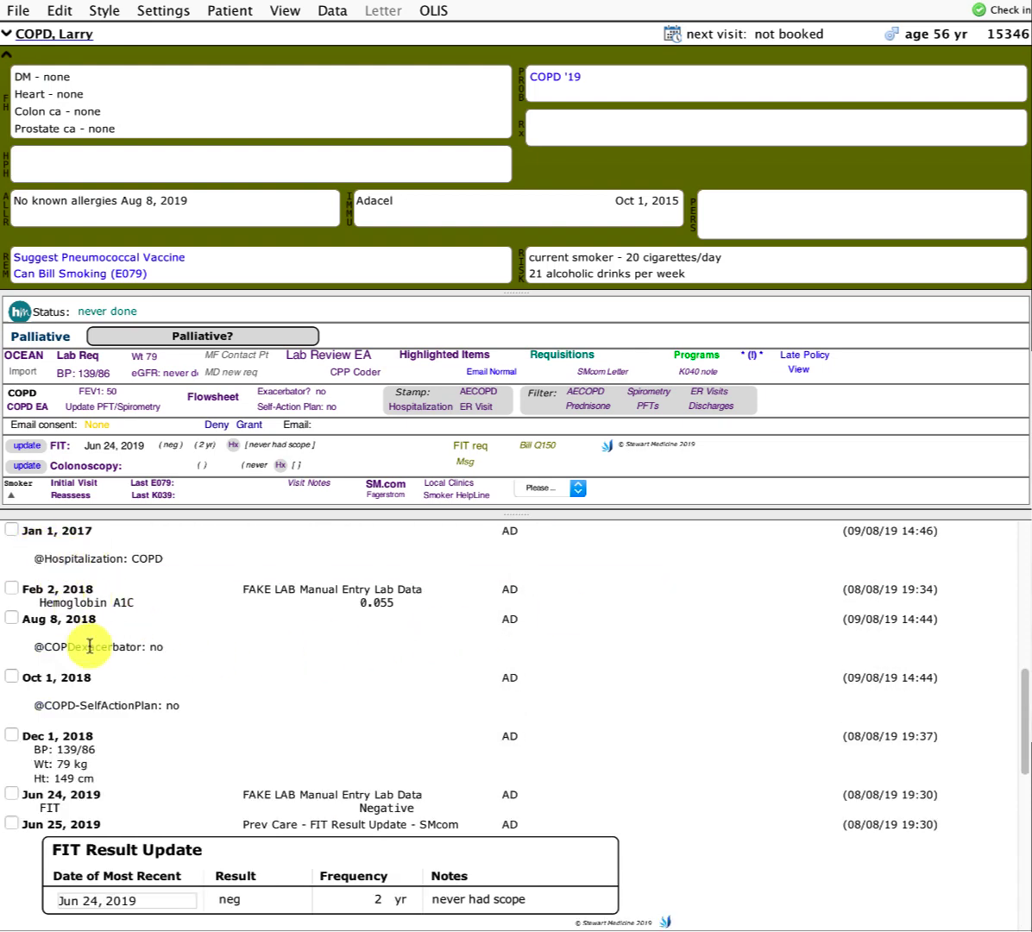
pyautogui.click(52, 568)
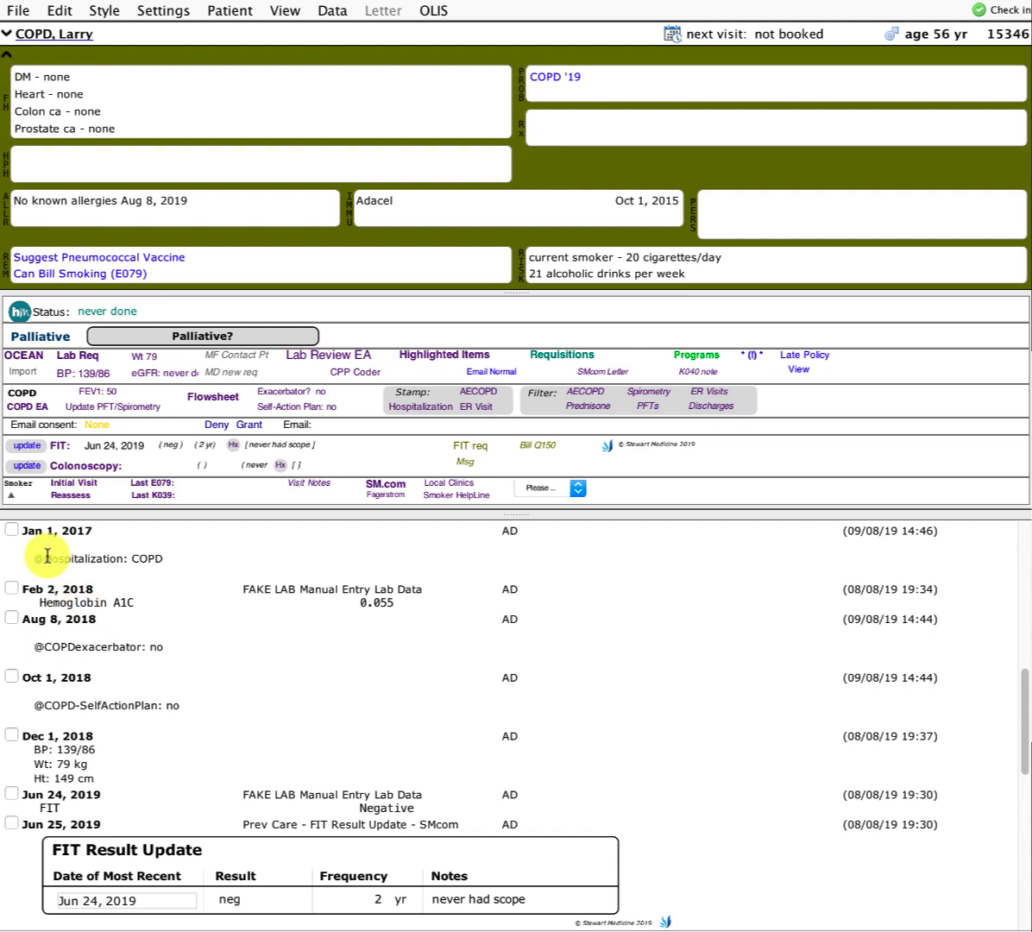
pyautogui.doubleClick(151, 559)
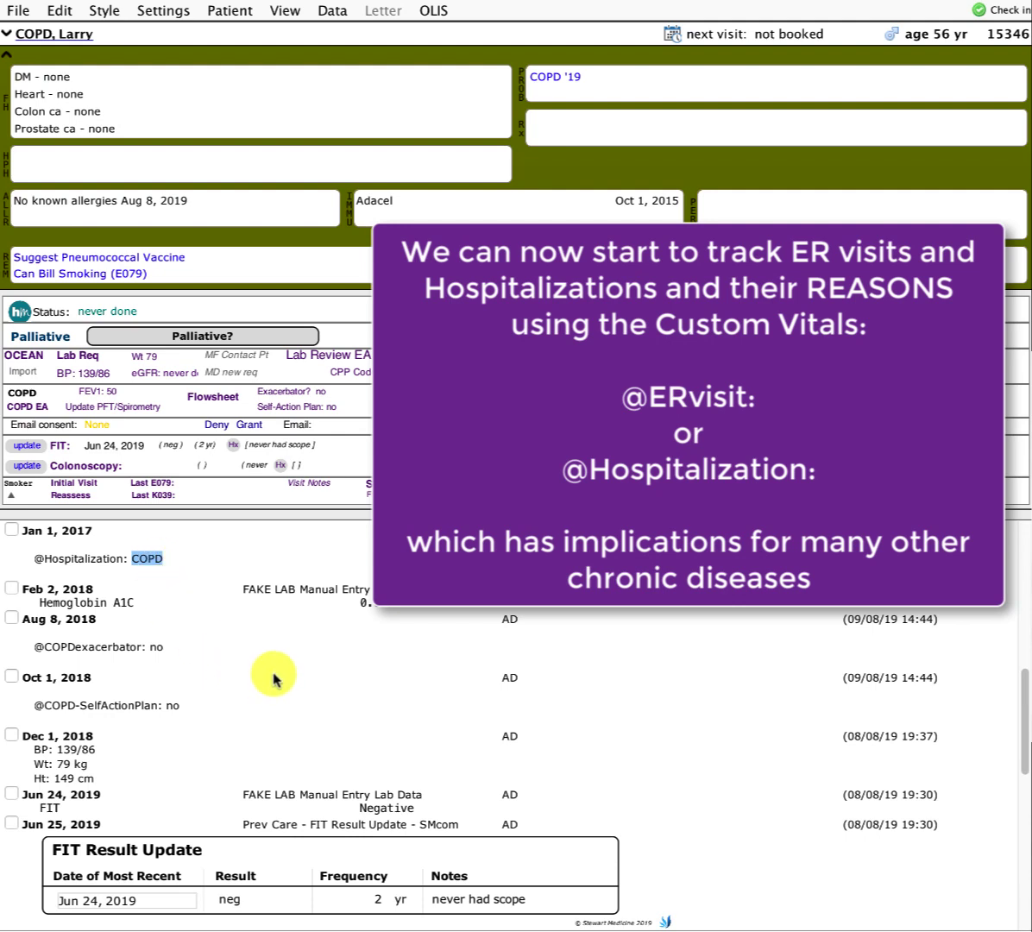
pyautogui.scroll(-5, 271, 677)
pyautogui.scroll(4, 212, 724)
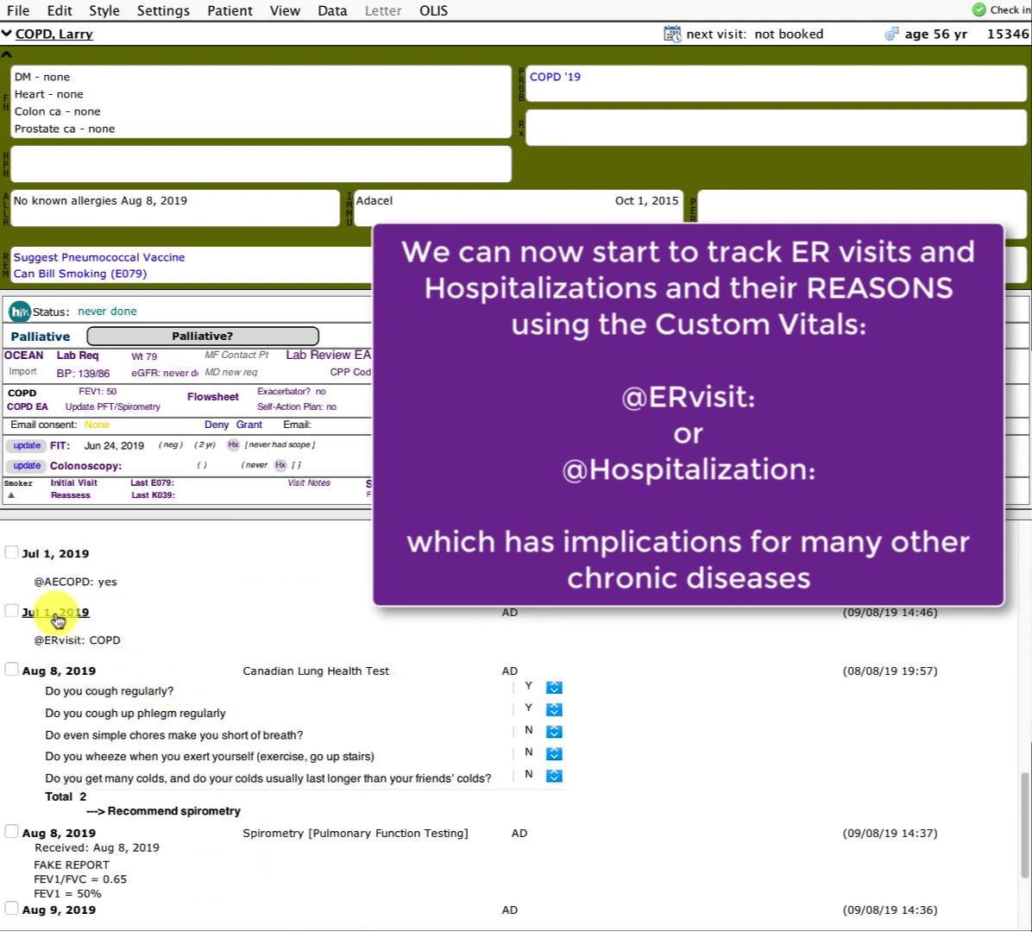
pyautogui.click(56, 615)
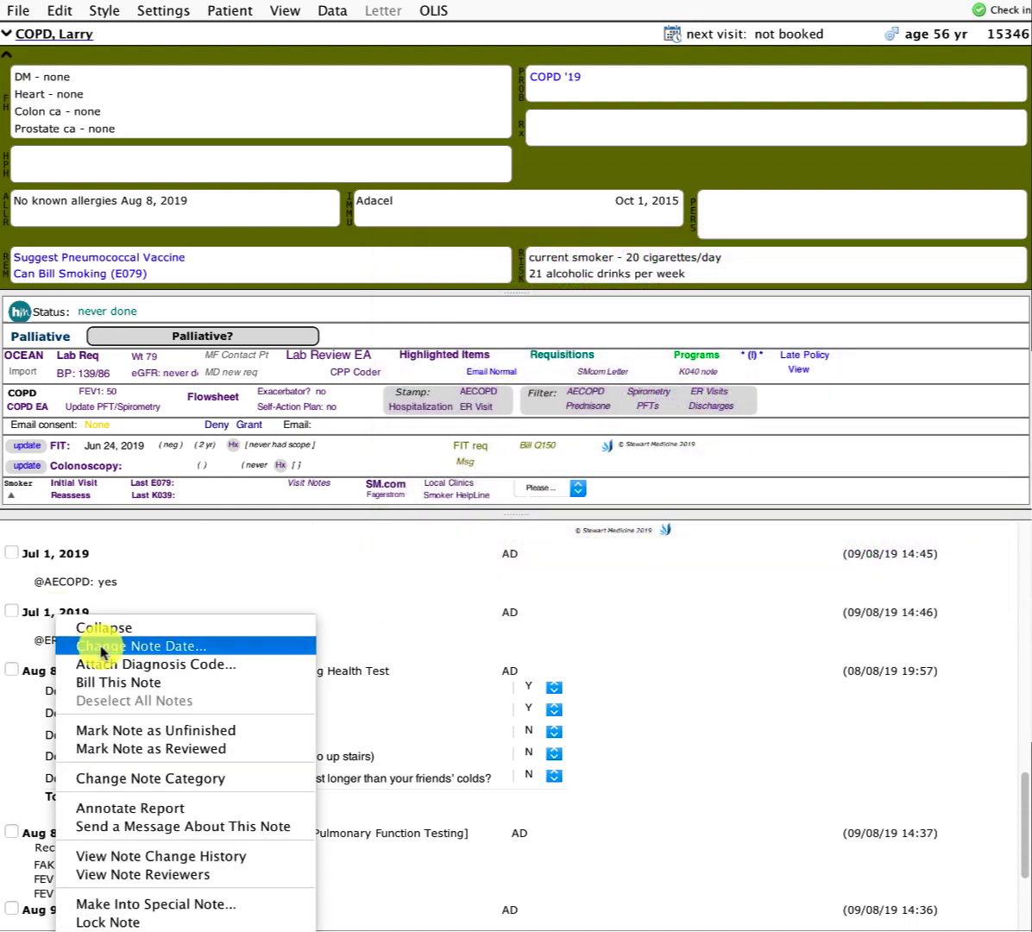
pyautogui.click(101, 647)
pyautogui.write('j')
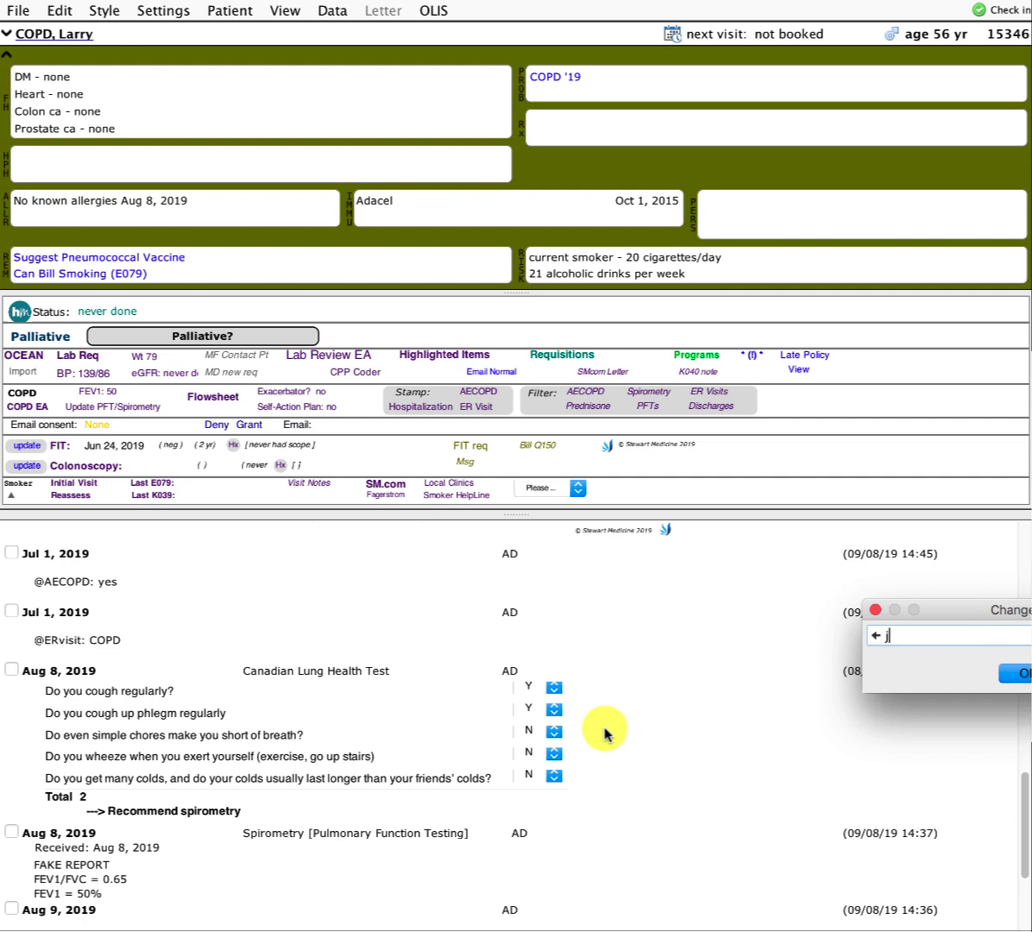
pyautogui.write('an 1,16')
pyautogui.press('Return')
pyautogui.scroll(-10, 430, 710)
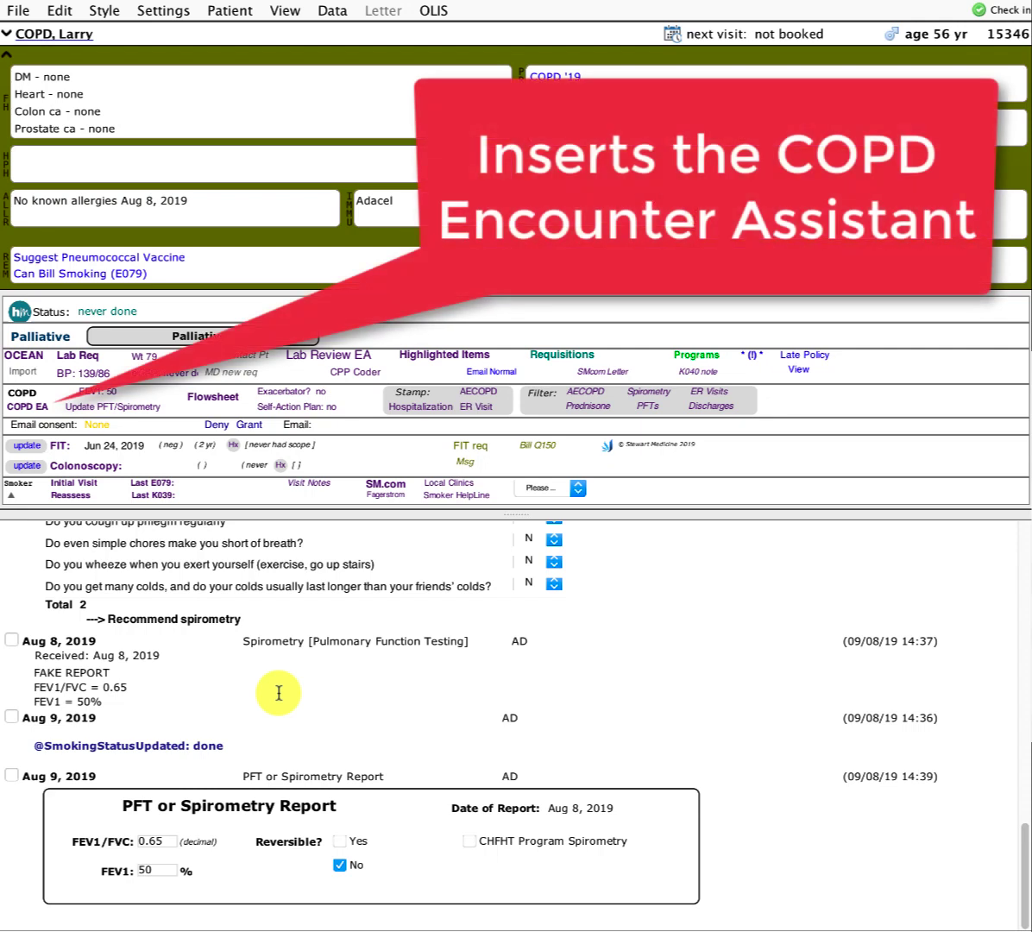
# Insert the COPD Visit encounter assistant and collapse the patient profile.
pyautogui.click(29, 405)
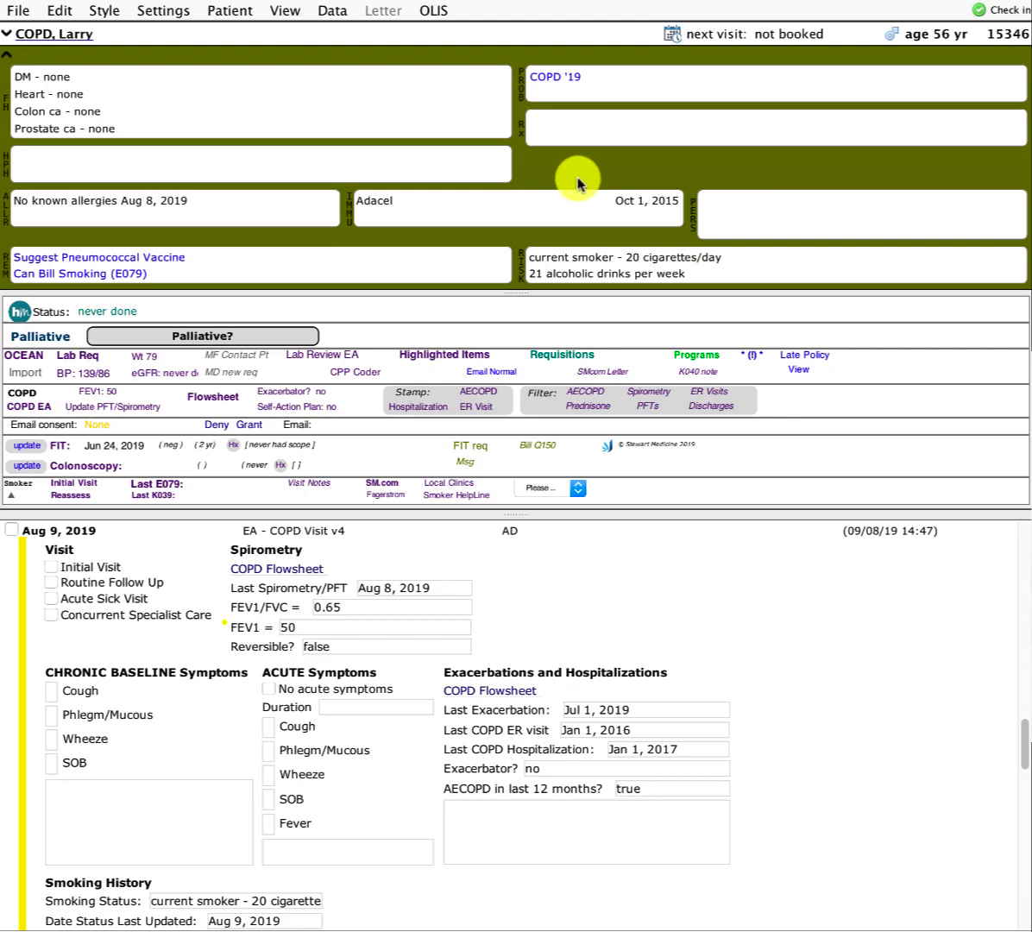
pyautogui.click(577, 182)
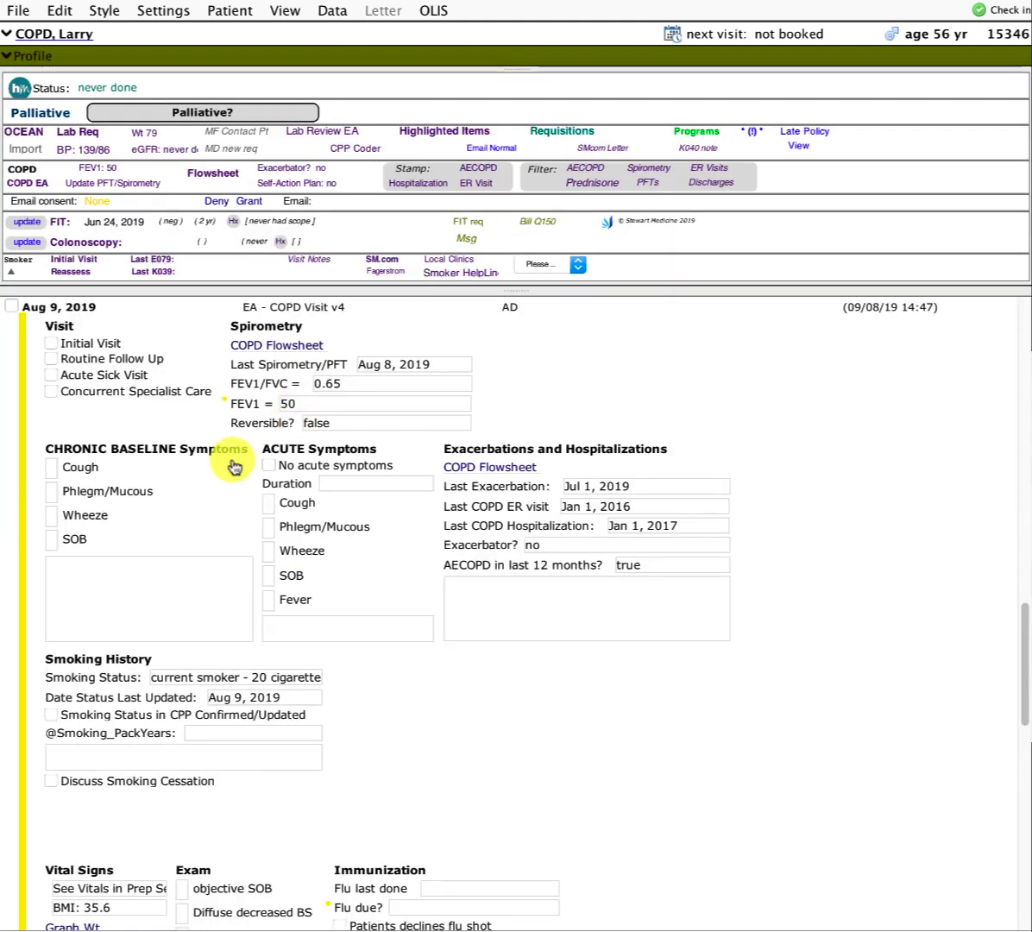
pyautogui.scroll(3, 230, 456)
pyautogui.scroll(-5, 232, 464)
pyautogui.scroll(-3, 231, 465)
pyautogui.scroll(7, 231, 458)
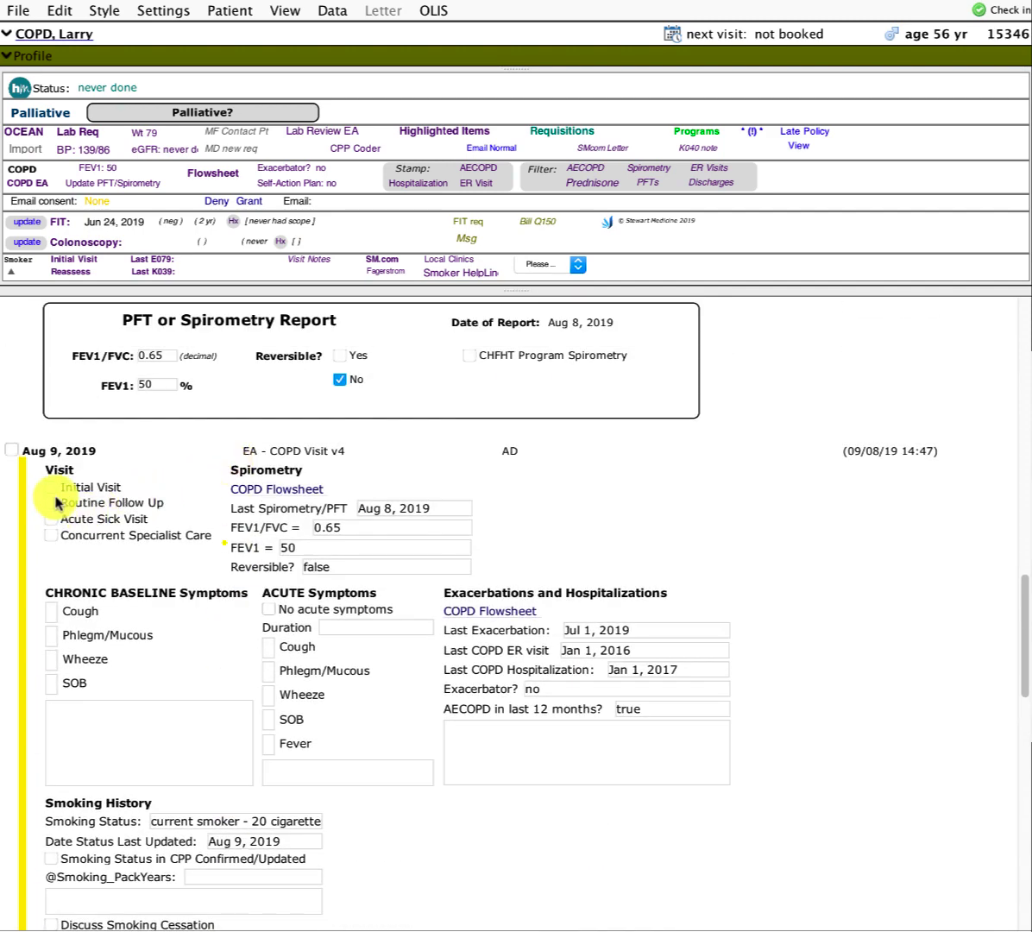
# Mark the visit as Routine Follow Up with Concurrent Specialist Care.
pyautogui.click(51, 487)
pyautogui.click(52, 504)
pyautogui.click(55, 536)
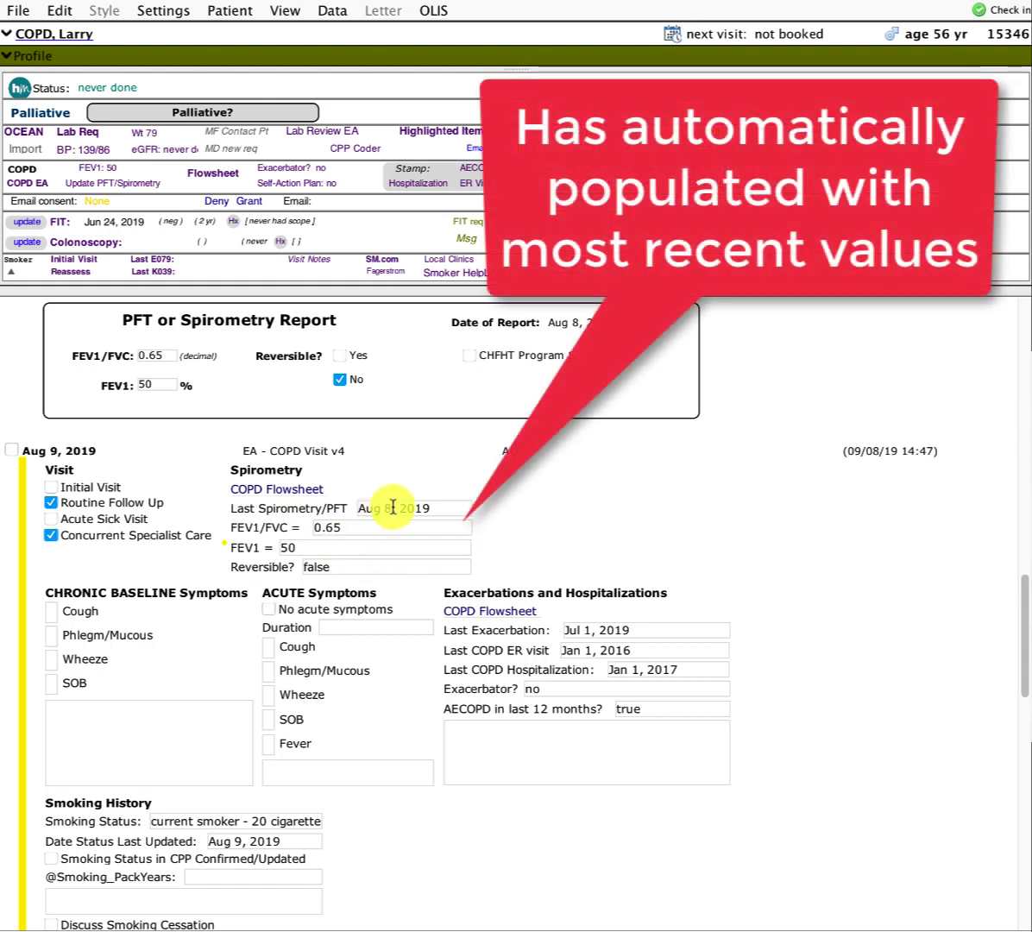
# Review the auto-filled spirometry date, FEV1/FVC and reversibility, then check the COPD flowsheet.
pyautogui.click(457, 508)
pyautogui.click(355, 530)
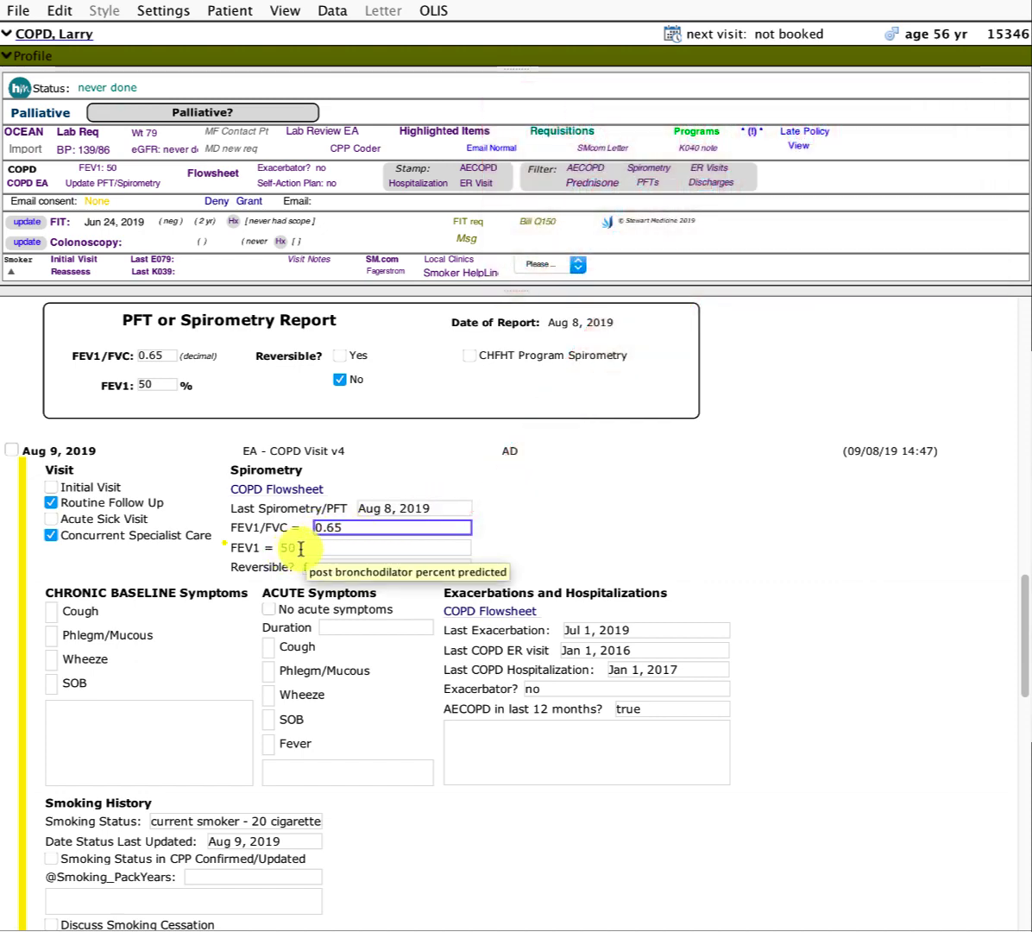
pyautogui.click(335, 567)
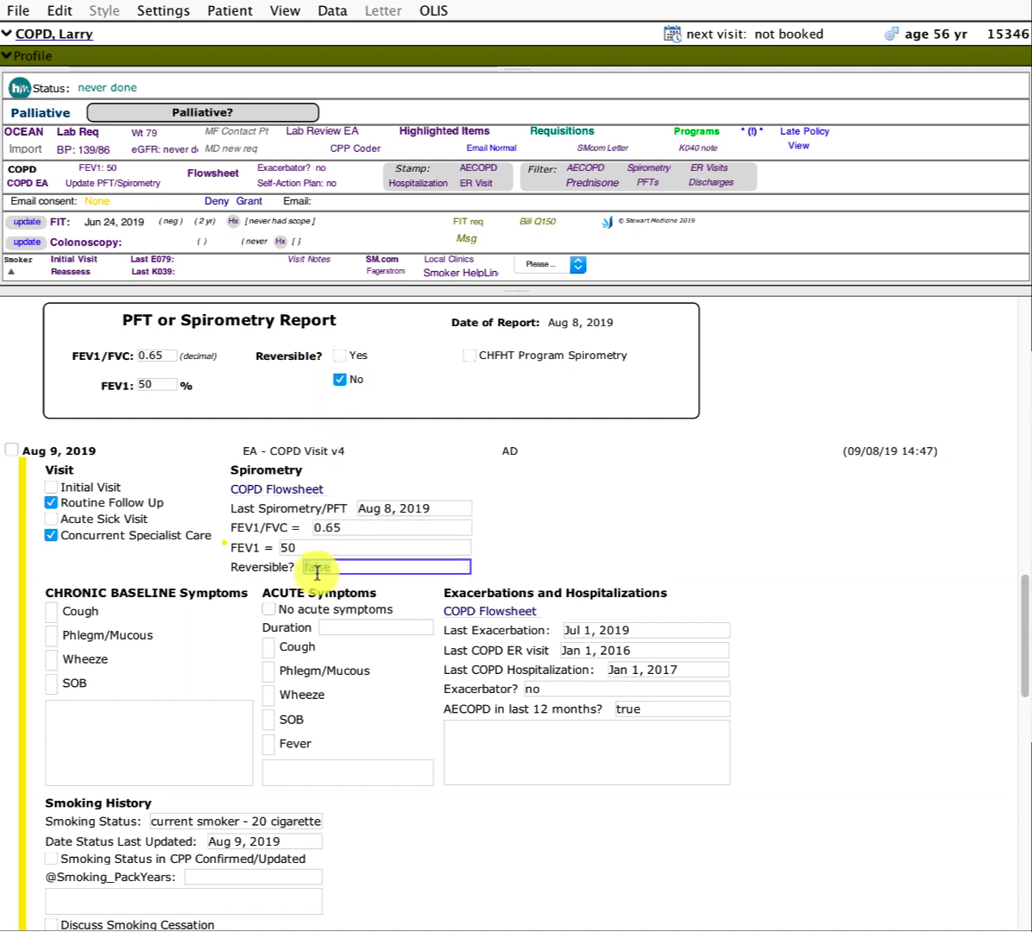
pyautogui.click(288, 490)
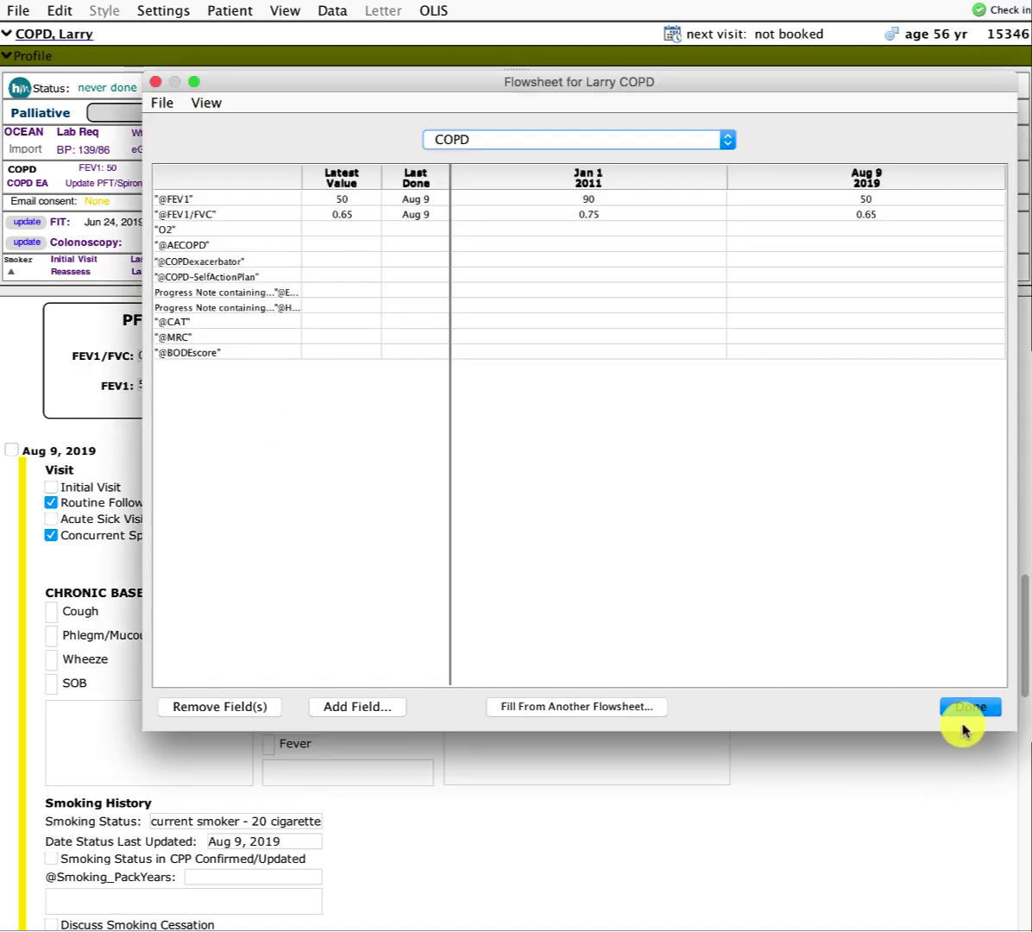
pyautogui.click(960, 709)
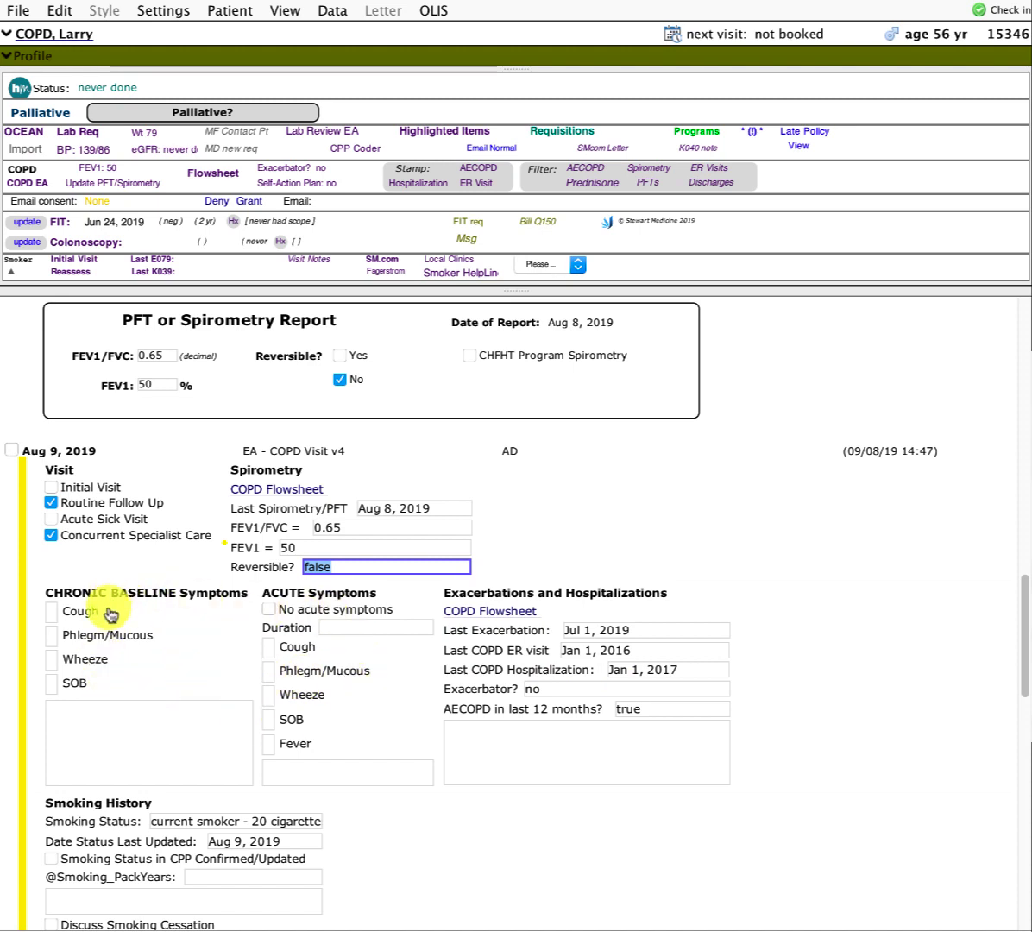
# Record chronic cough Y, phlegm, wheeze and SOB N, no acute symptoms, and 'dry cough'.
pyautogui.click(52, 612)
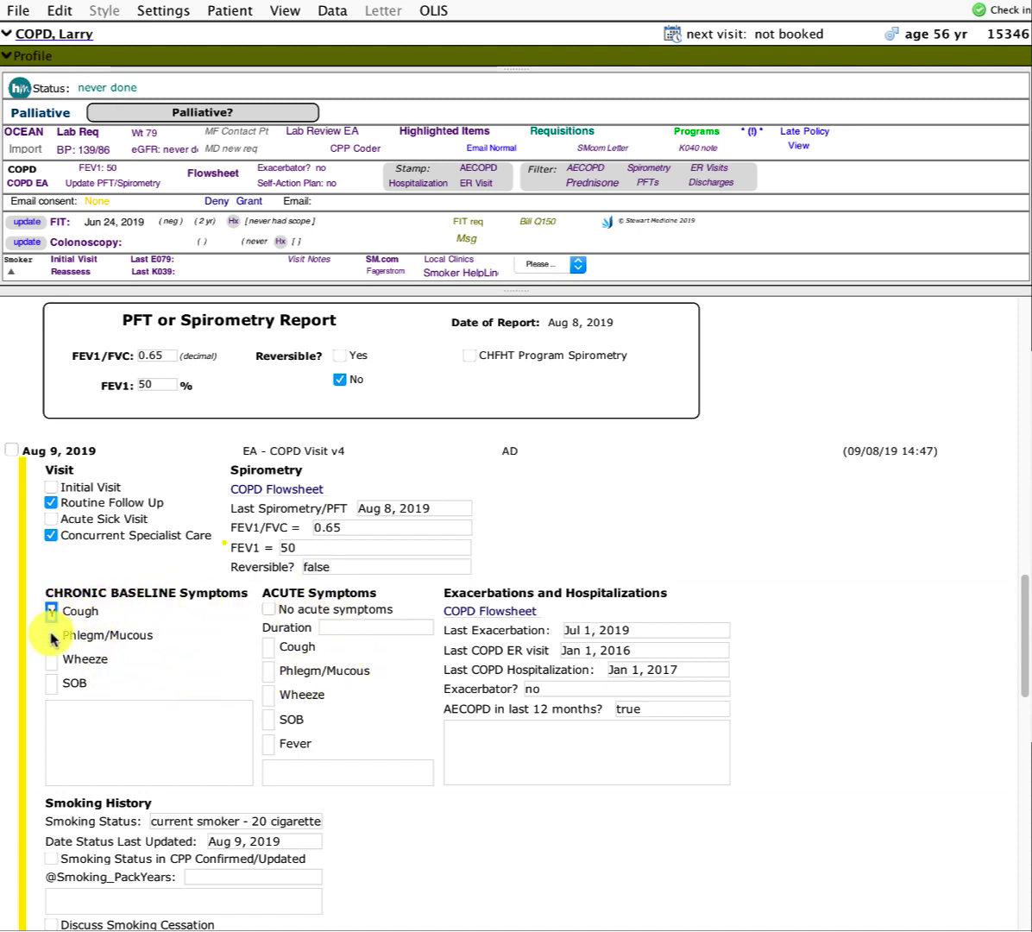
pyautogui.click(51, 636)
pyautogui.click(52, 659)
pyautogui.click(51, 684)
pyautogui.click(51, 660)
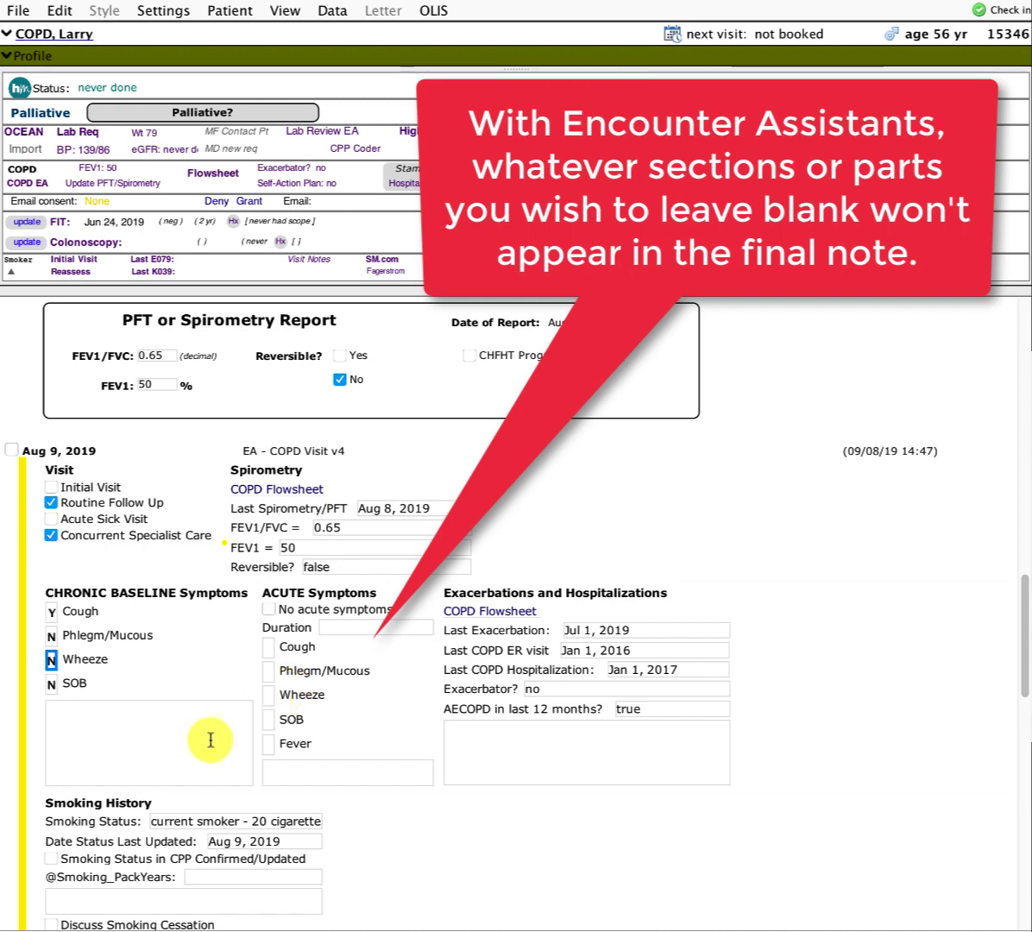
pyautogui.click(280, 608)
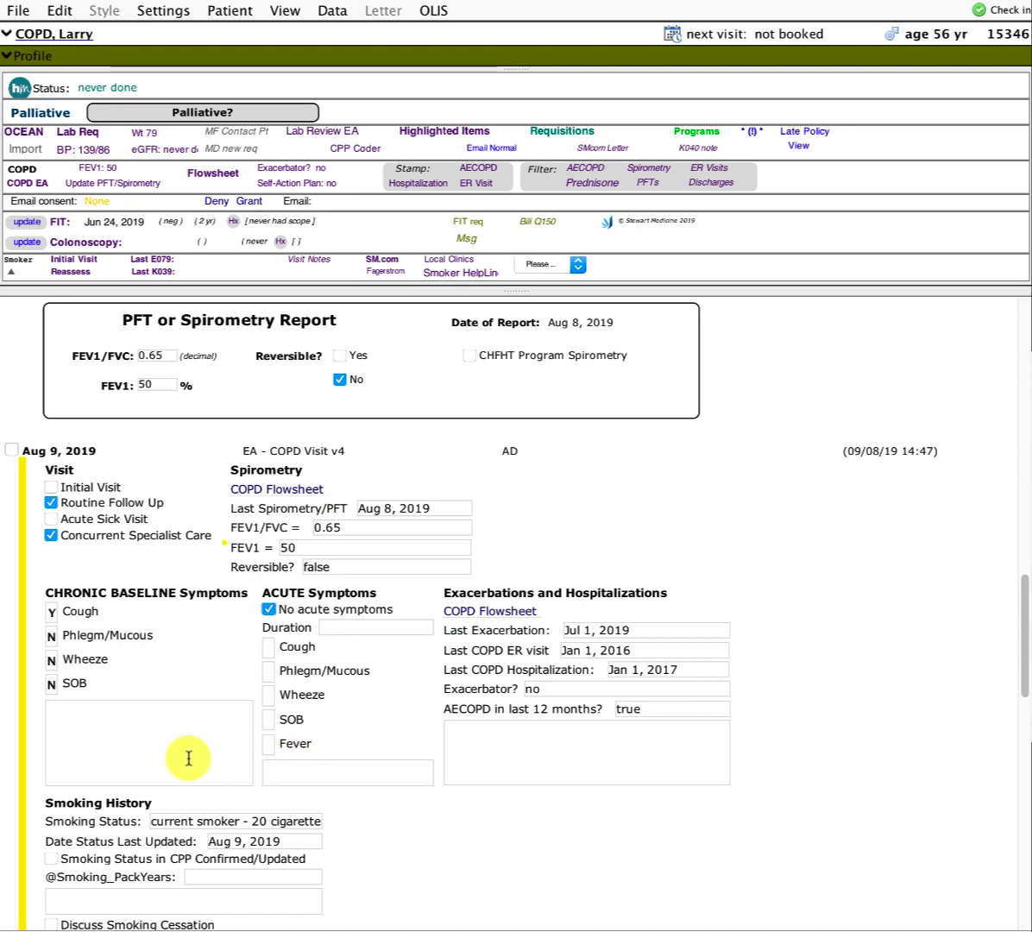
pyautogui.click(188, 759)
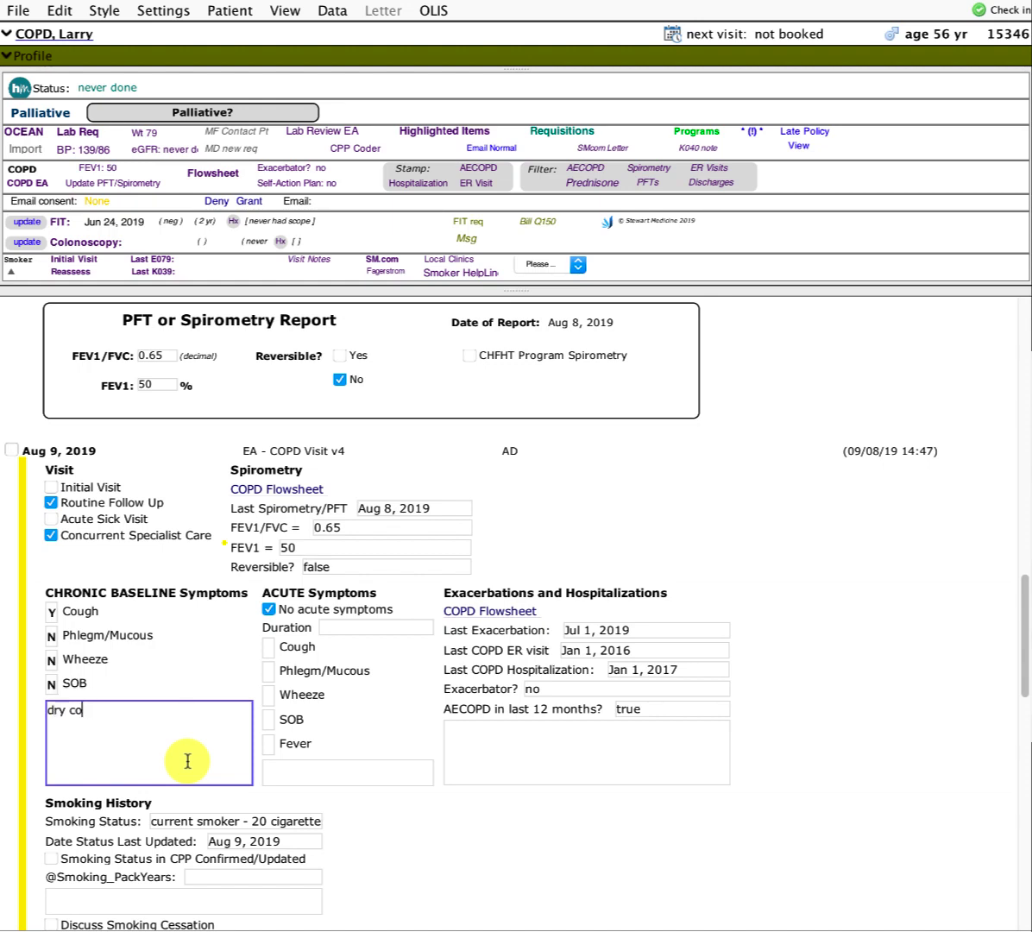
pyautogui.click(309, 771)
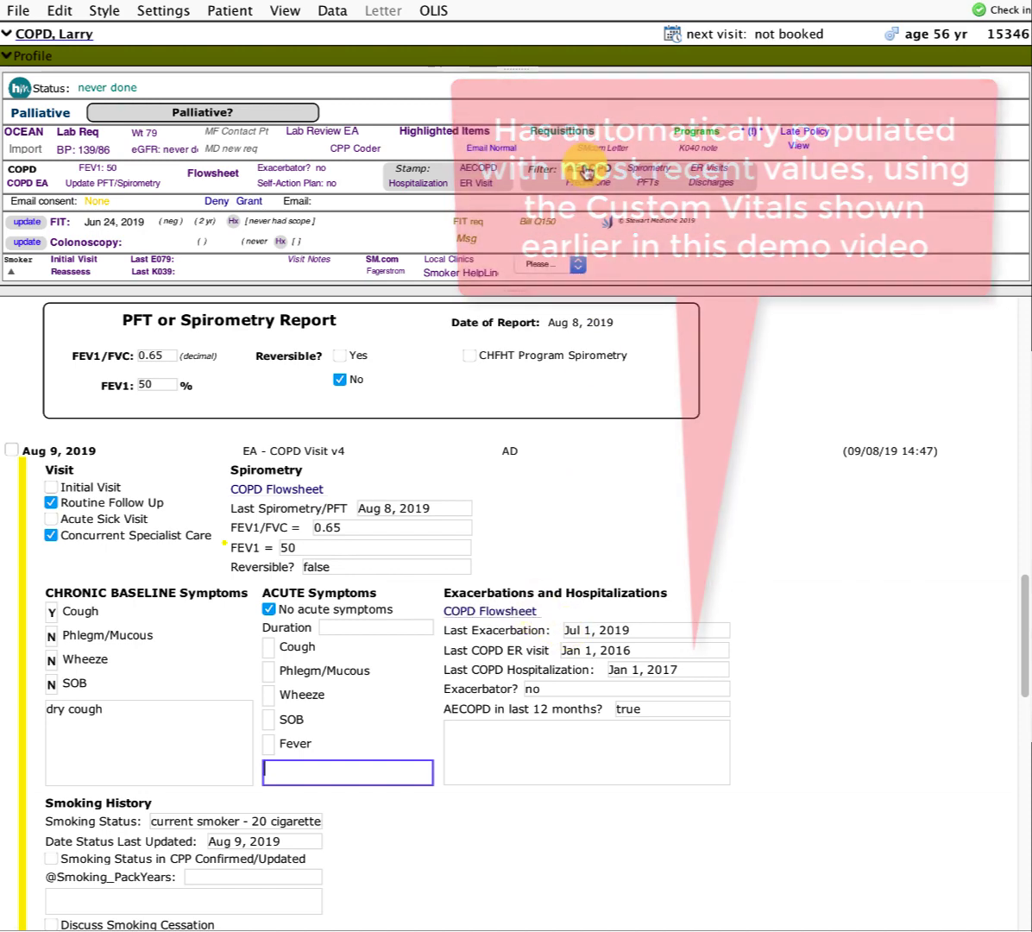
pyautogui.click(587, 170)
pyautogui.scroll(15, 344, 498)
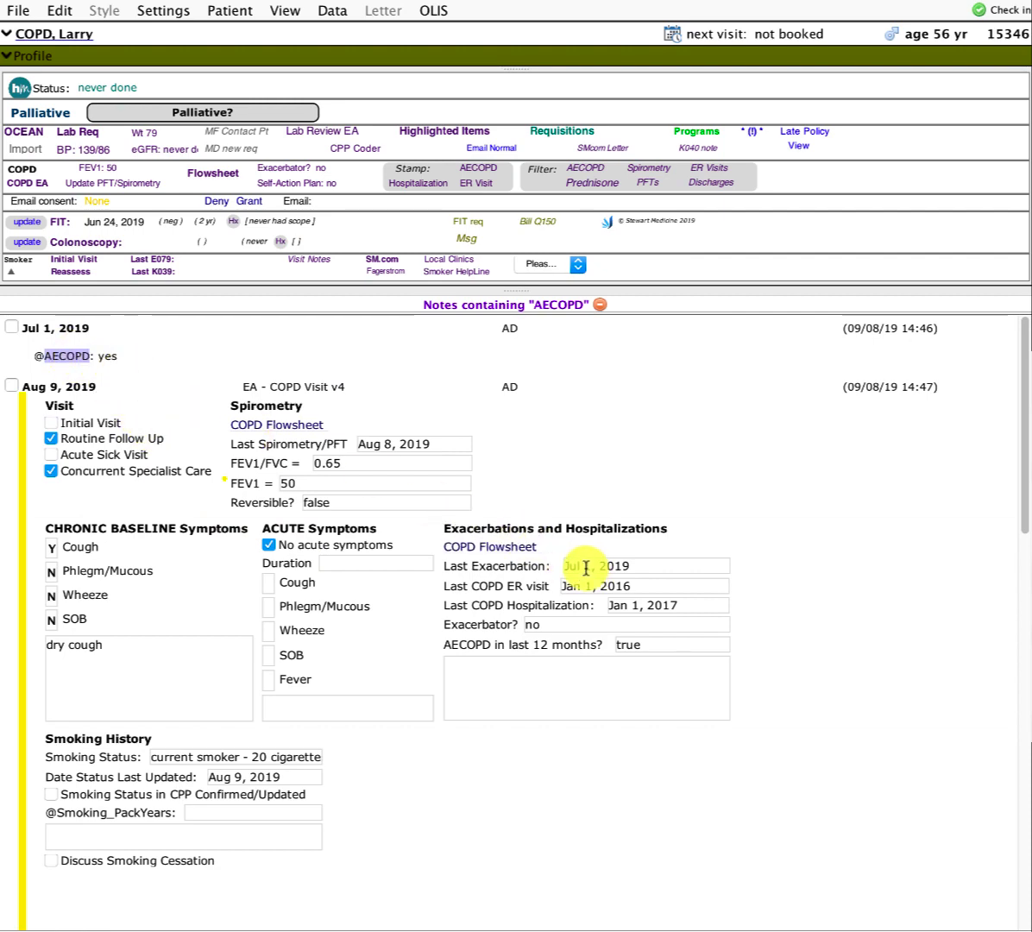
pyautogui.scroll(15, 583, 642)
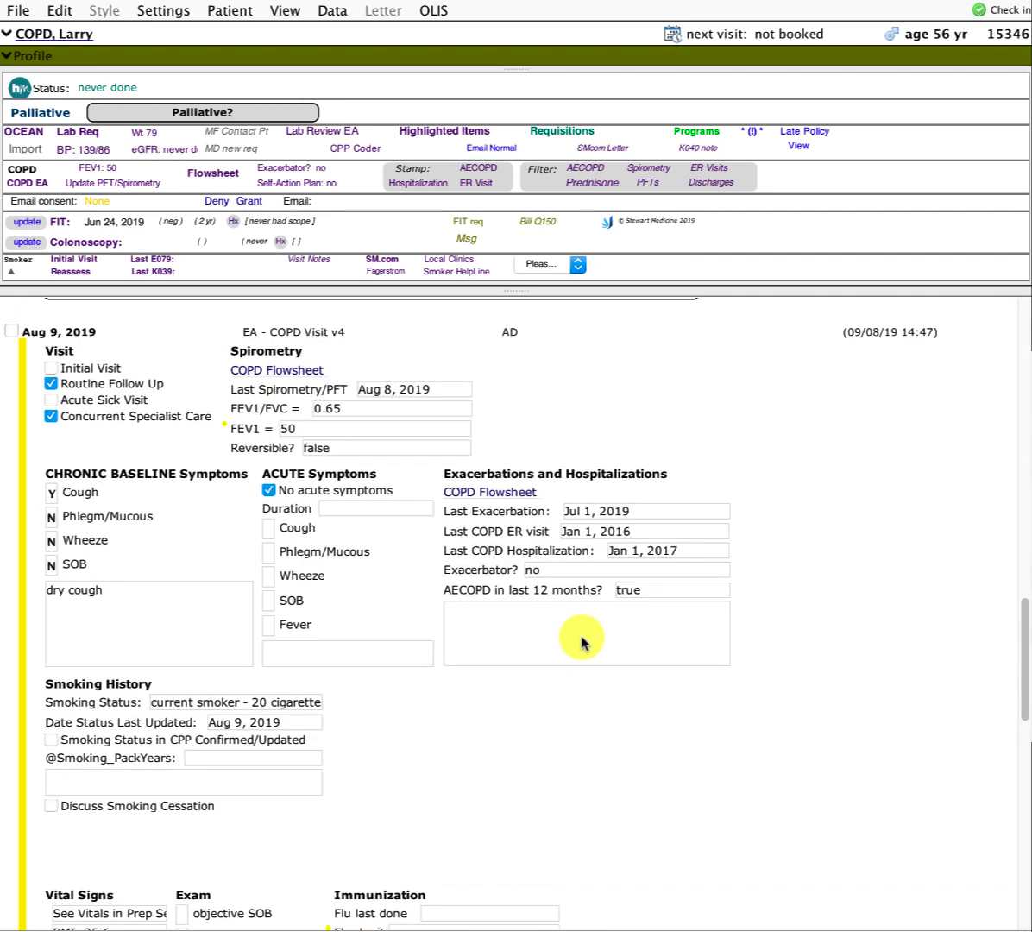
pyautogui.scroll(3, 583, 642)
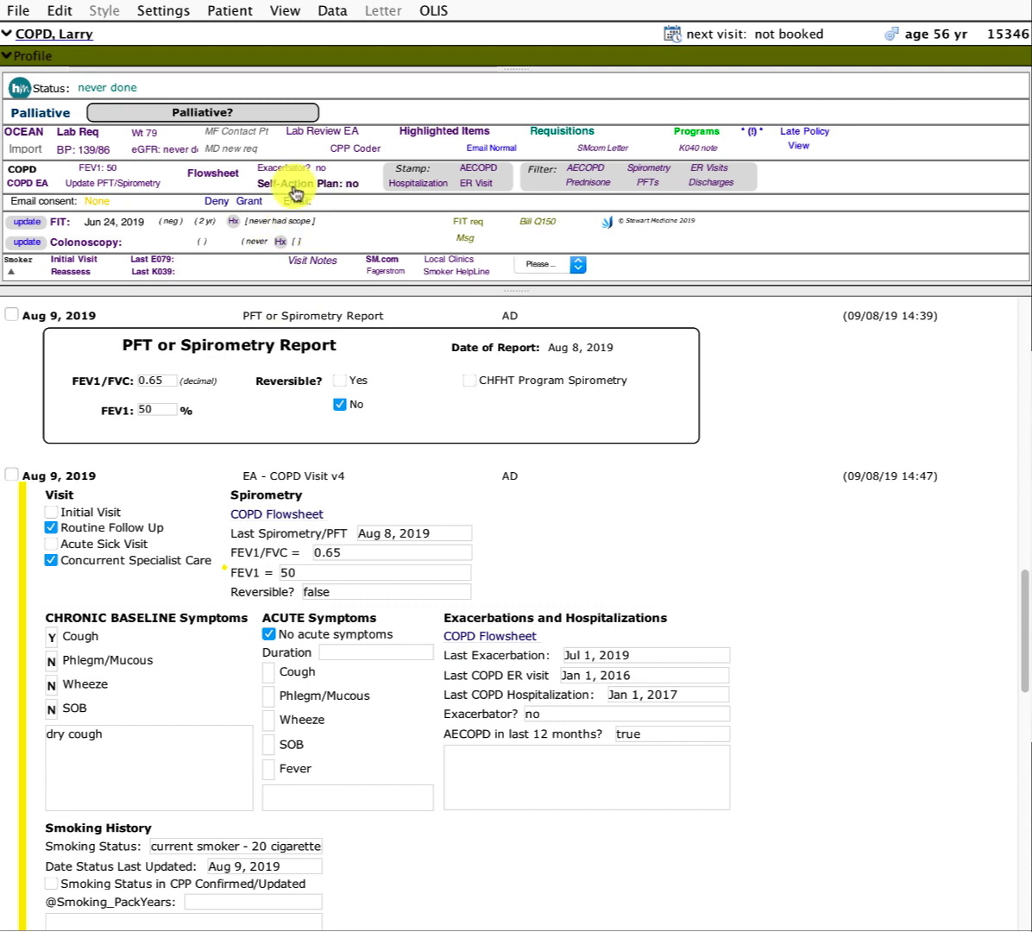
pyautogui.click(276, 168)
pyautogui.moveTo(941, 553); pyautogui.dragTo(776, 521)
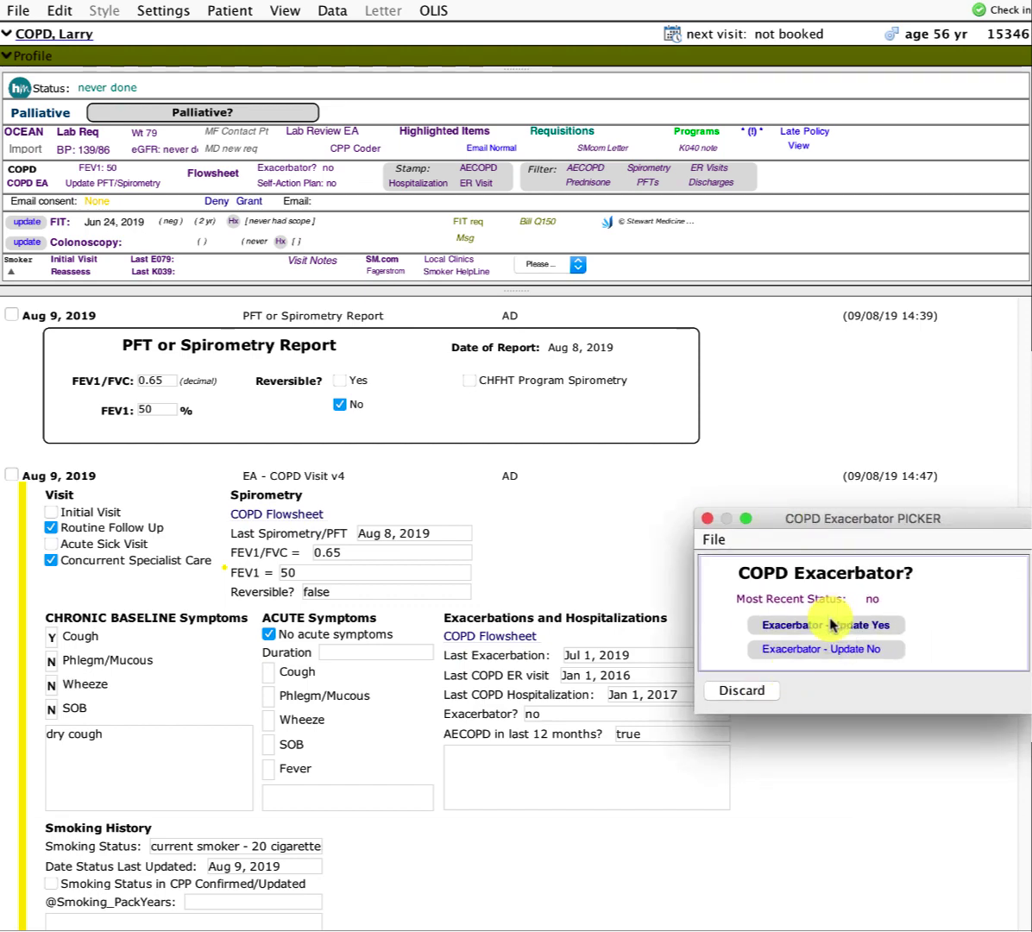
pyautogui.click(732, 692)
pyautogui.scroll(-10, 372, 627)
pyautogui.scroll(-1, 375, 633)
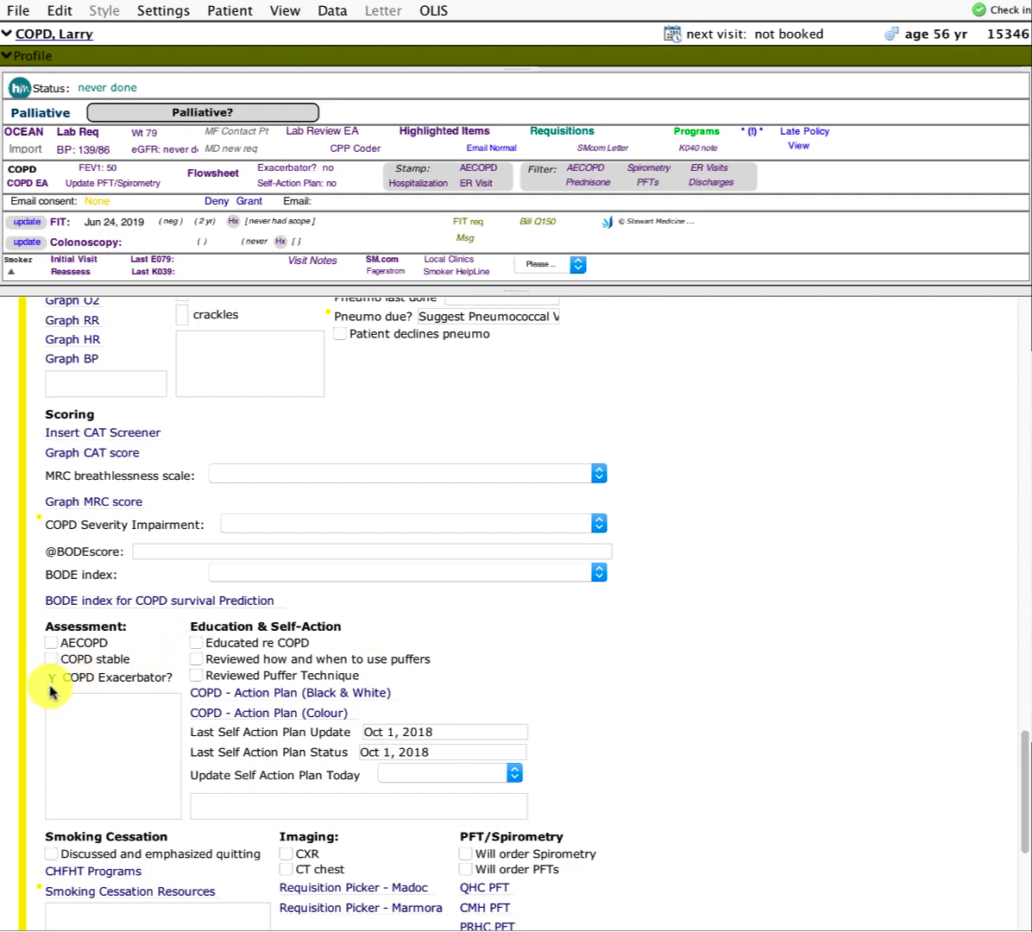
pyautogui.click(51, 680)
pyautogui.write('Y')
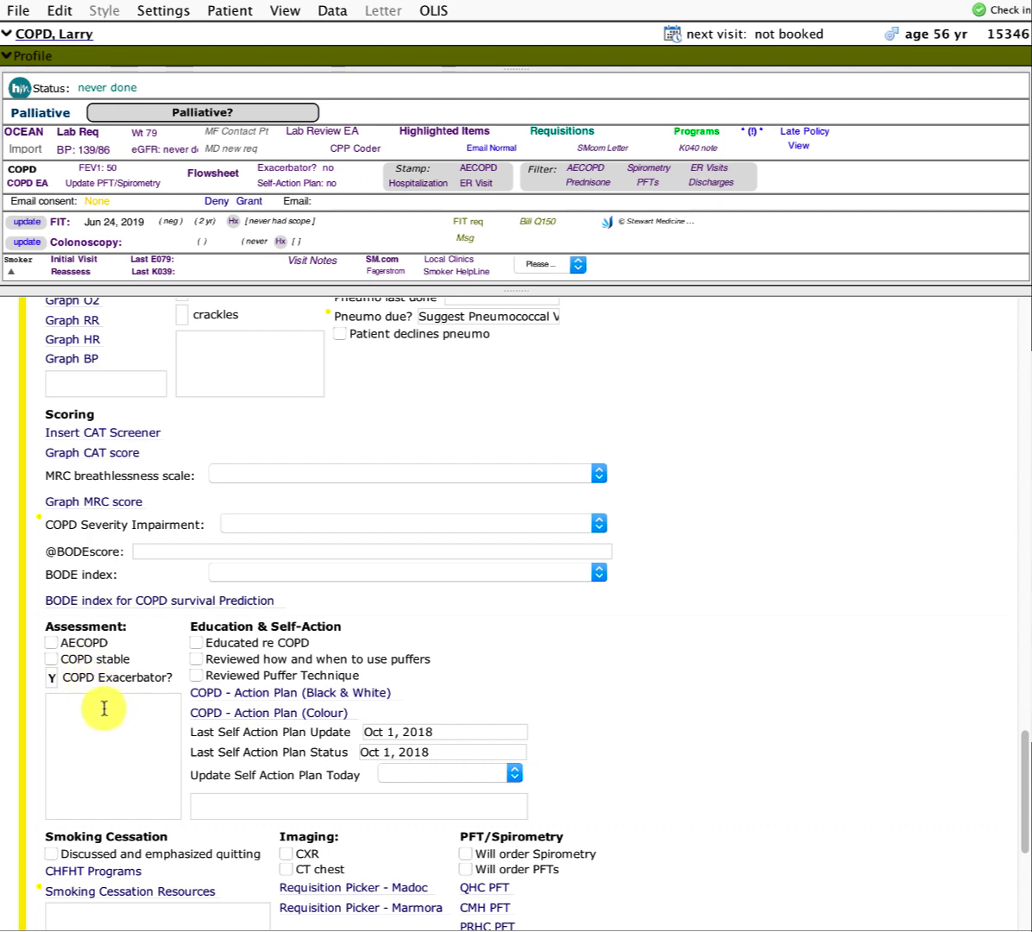
pyautogui.scroll(5, 124, 716)
pyautogui.scroll(7, 124, 720)
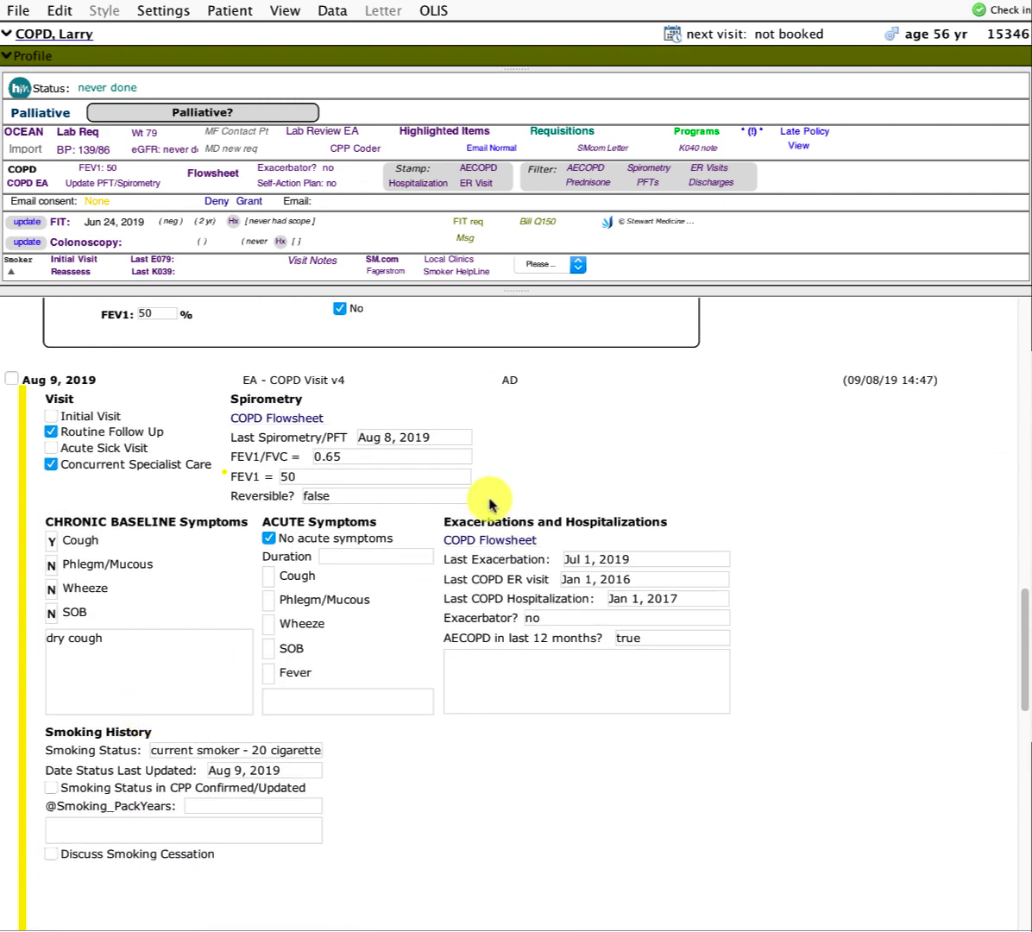
# Tick Smoking Status confirmed and Discuss Smoking Cessation, and enter 20 cigarettes per day.
pyautogui.scroll(-3, 397, 708)
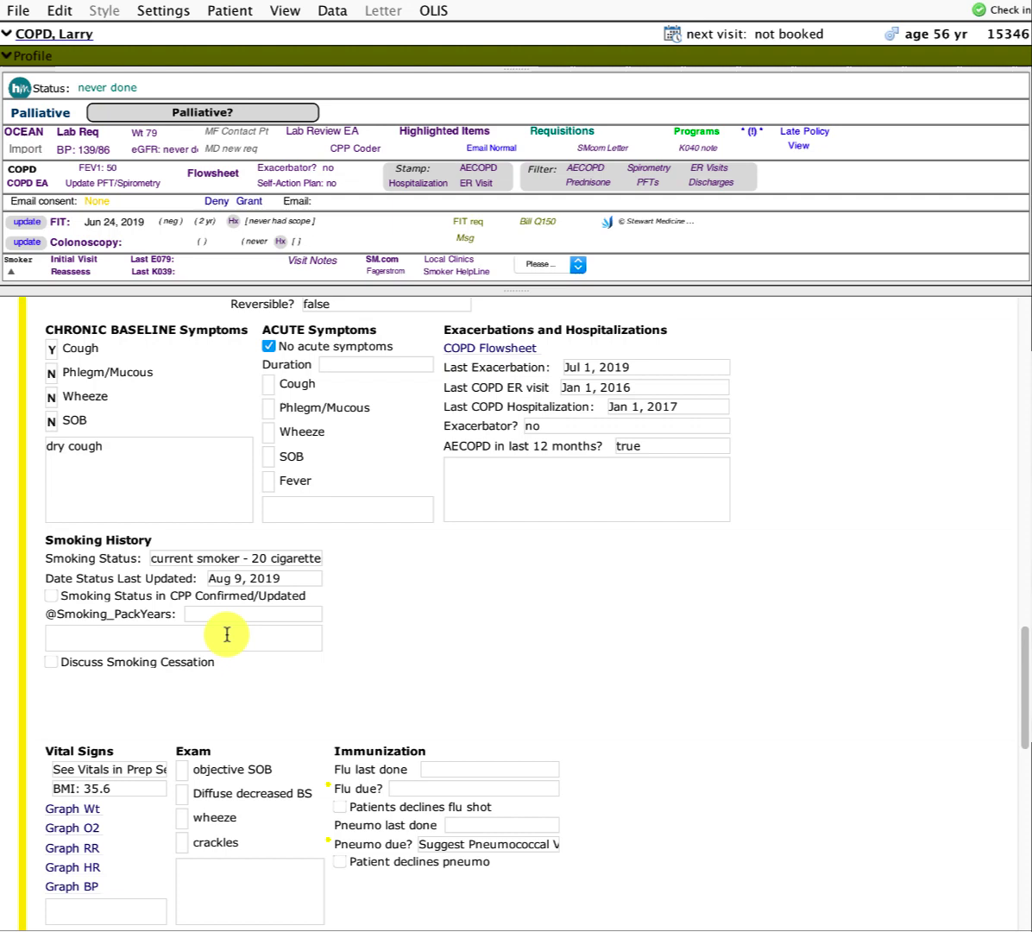
pyautogui.click(52, 596)
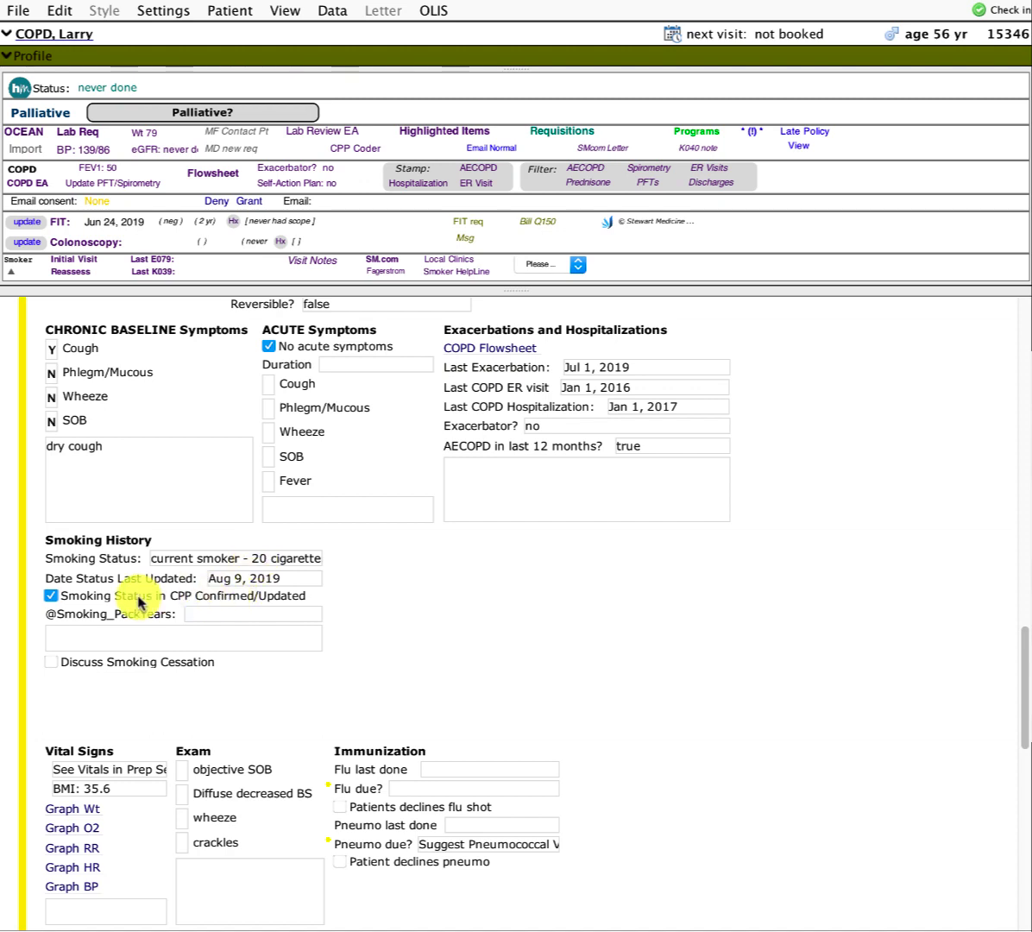
pyautogui.click(117, 637)
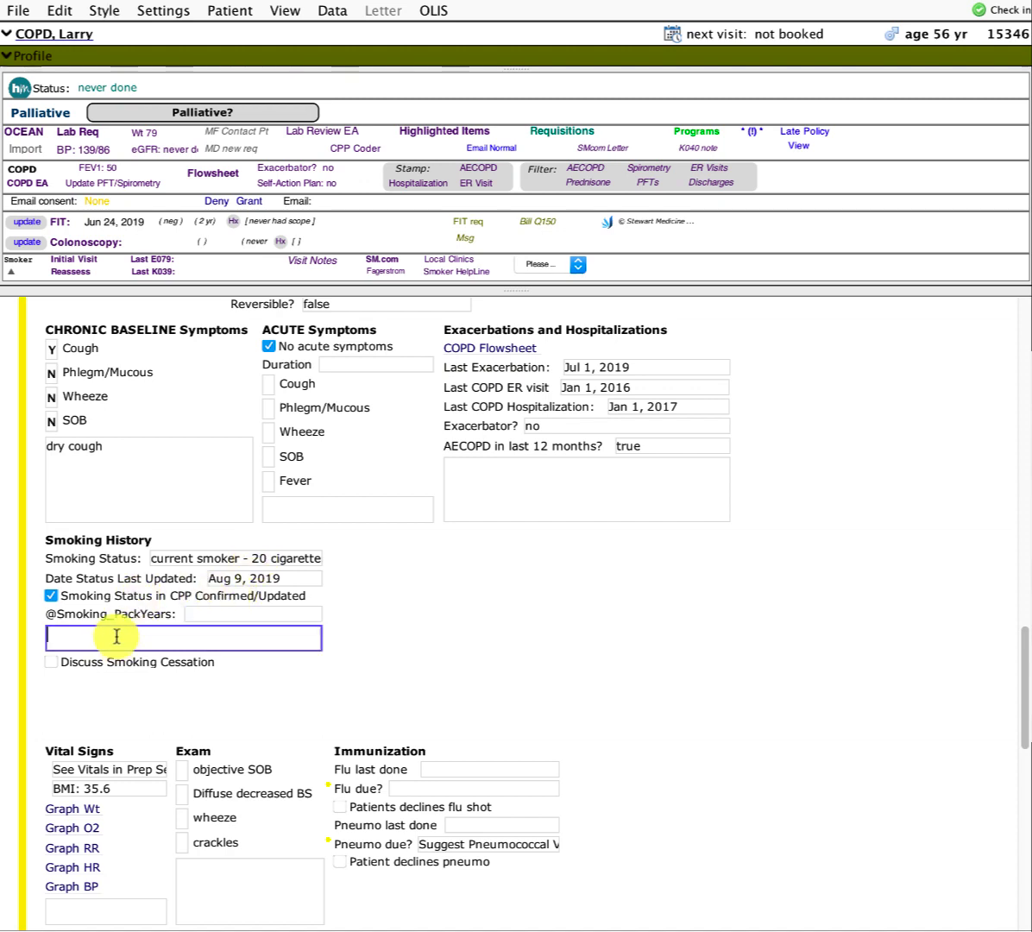
pyautogui.click(63, 665)
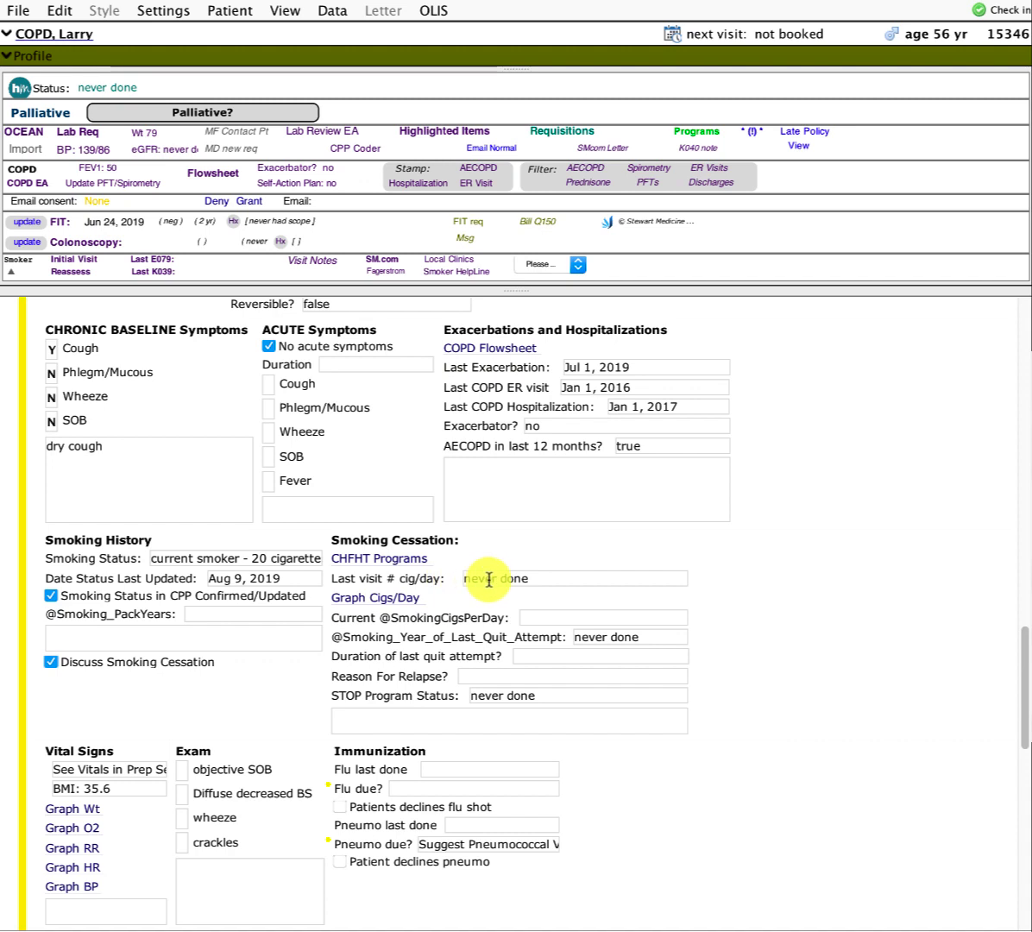
pyautogui.click(531, 617)
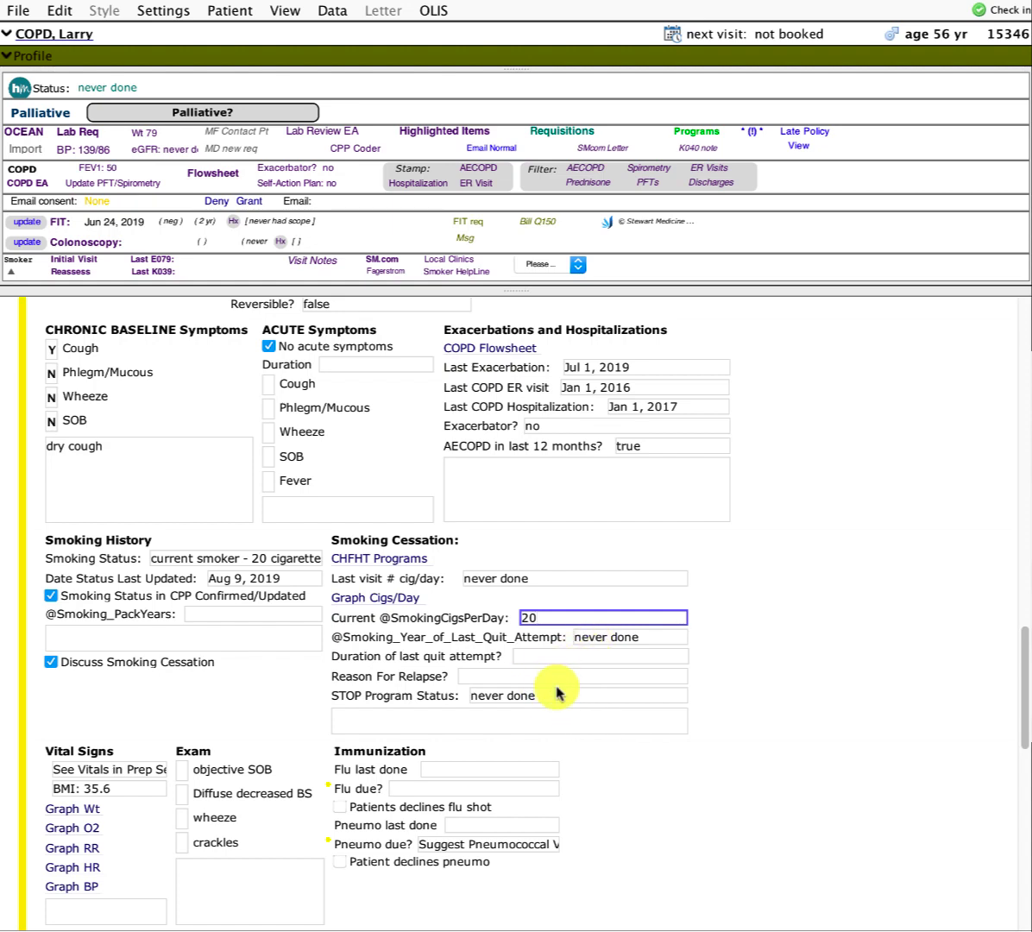
pyautogui.scroll(-3, 536, 718)
pyautogui.scroll(-6, 124, 751)
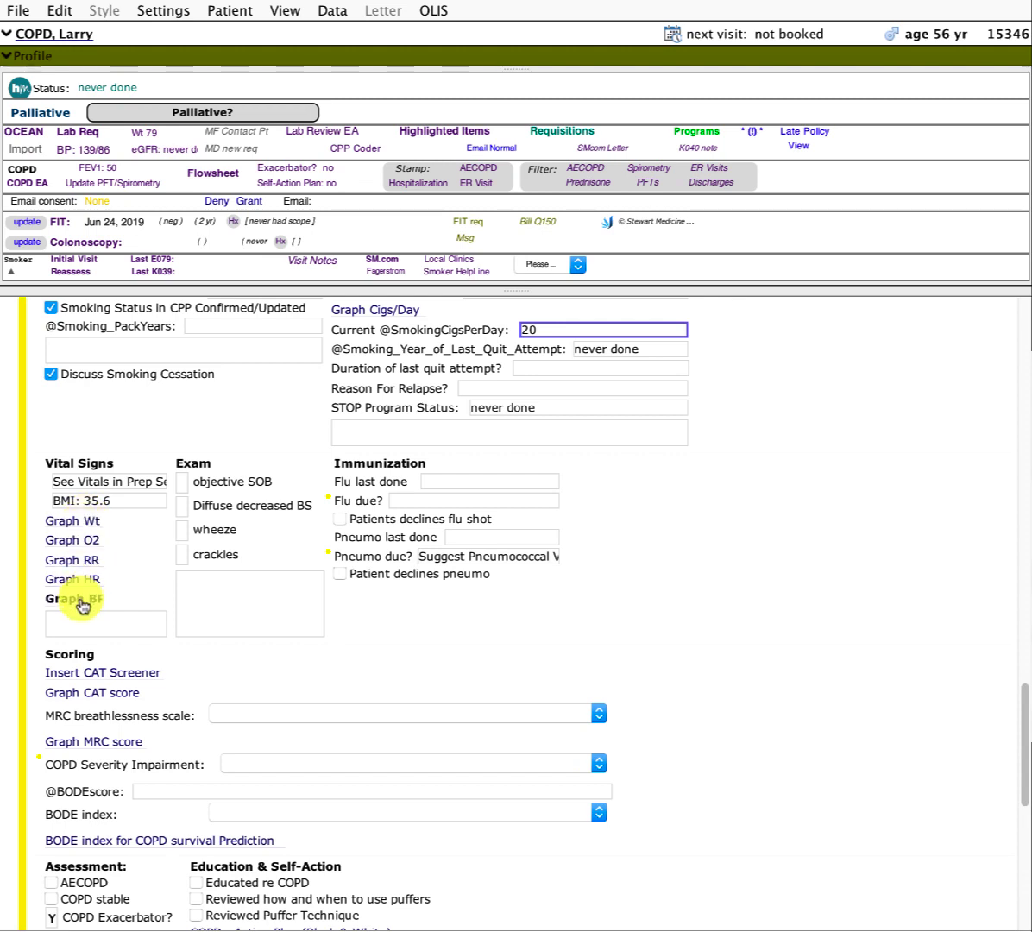
# Set exam findings: objective SOB +, diffuse decreased BS −, wheeze −, crackles +.
pyautogui.click(181, 482)
pyautogui.click(181, 505)
pyautogui.click(181, 529)
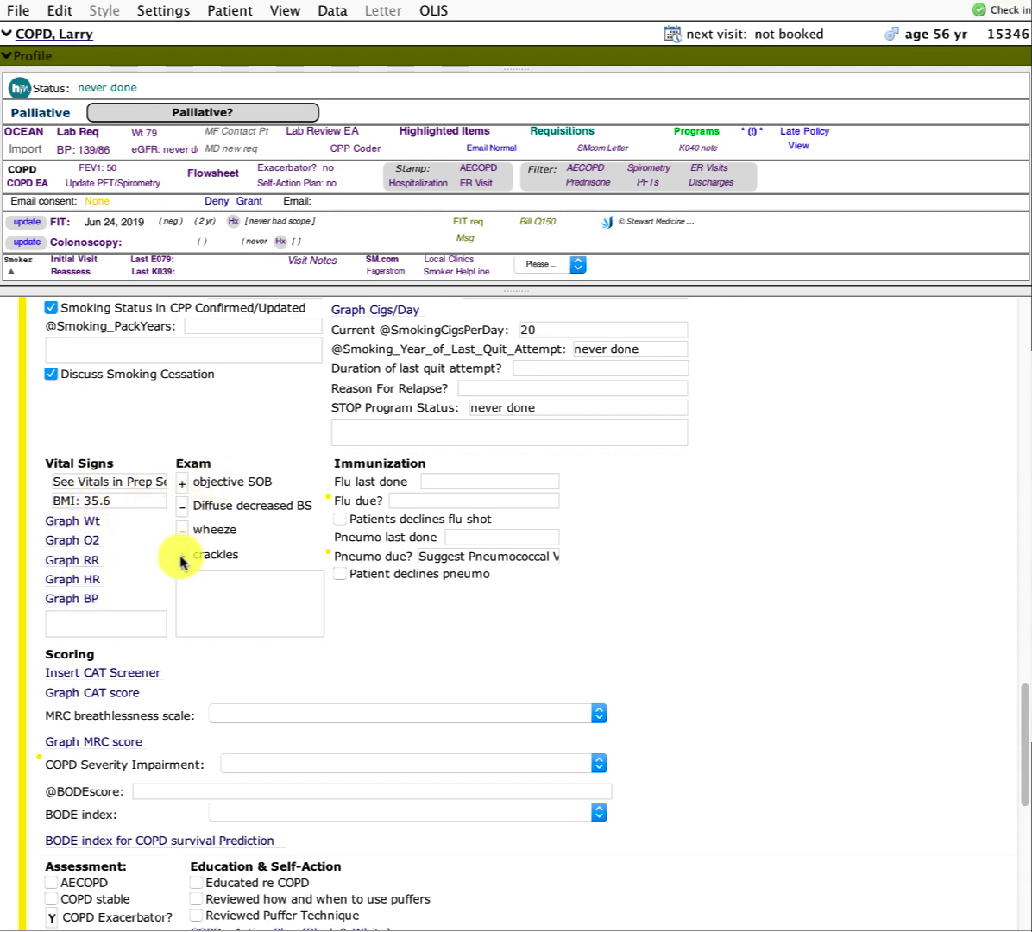
pyautogui.click(181, 555)
pyautogui.click(219, 601)
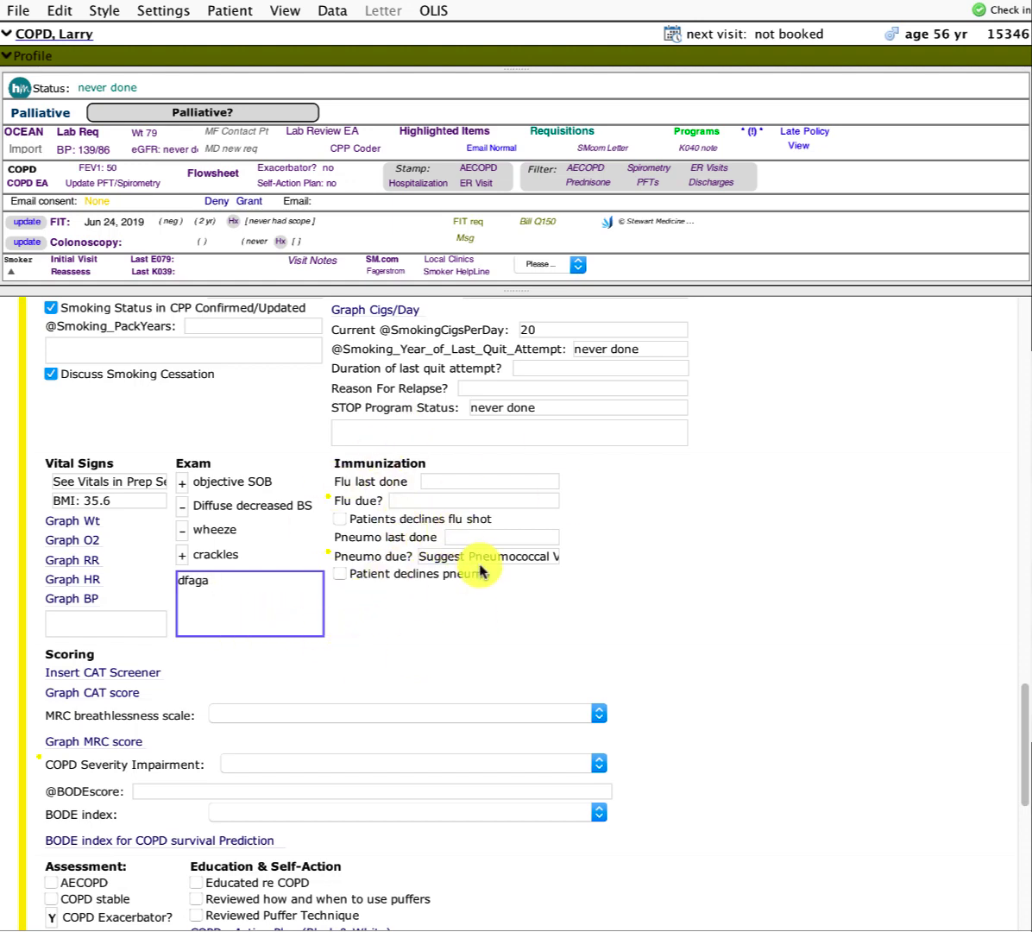
pyautogui.scroll(-1, 449, 517)
# Record that the patient declines the flu shot.
pyautogui.click(340, 470)
pyautogui.scroll(-3, 256, 639)
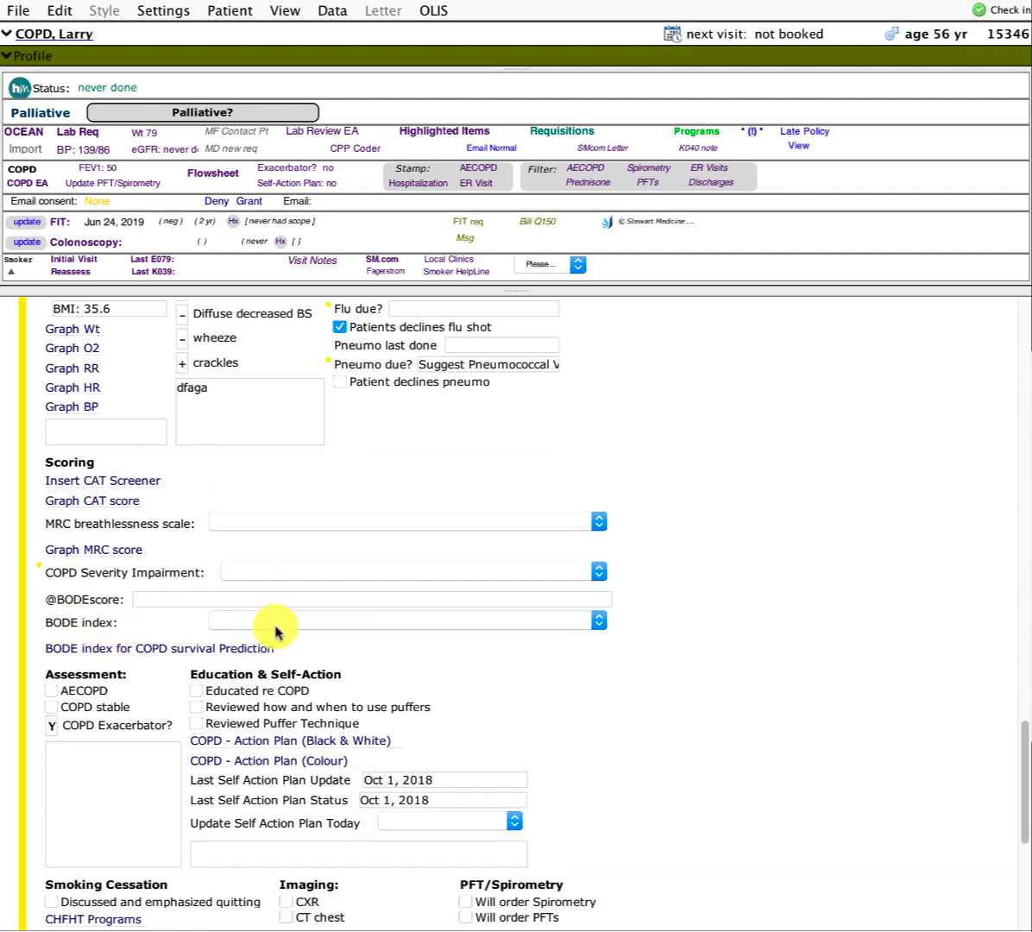
pyautogui.moveTo(154, 579)
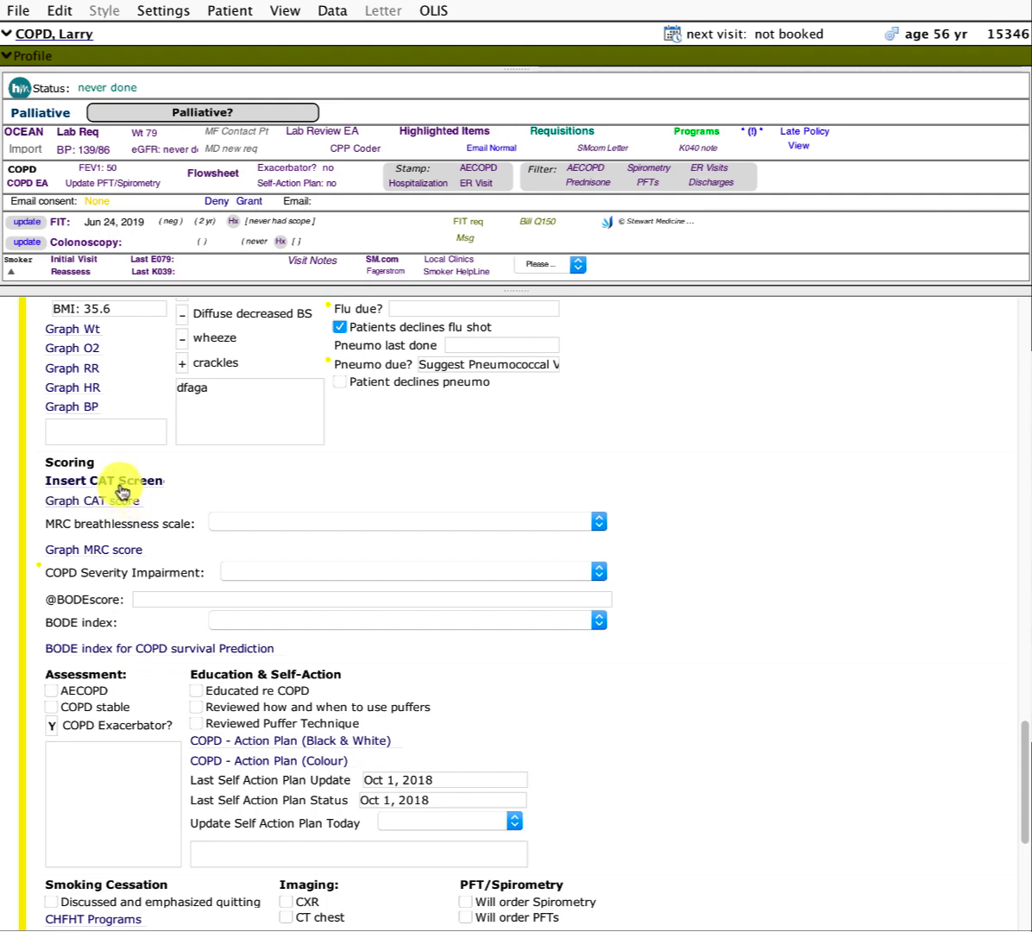
# Answer the eight CAT screener items as 4, 2, 4, 1, 3, 4, 2, 4.
pyautogui.click(122, 480)
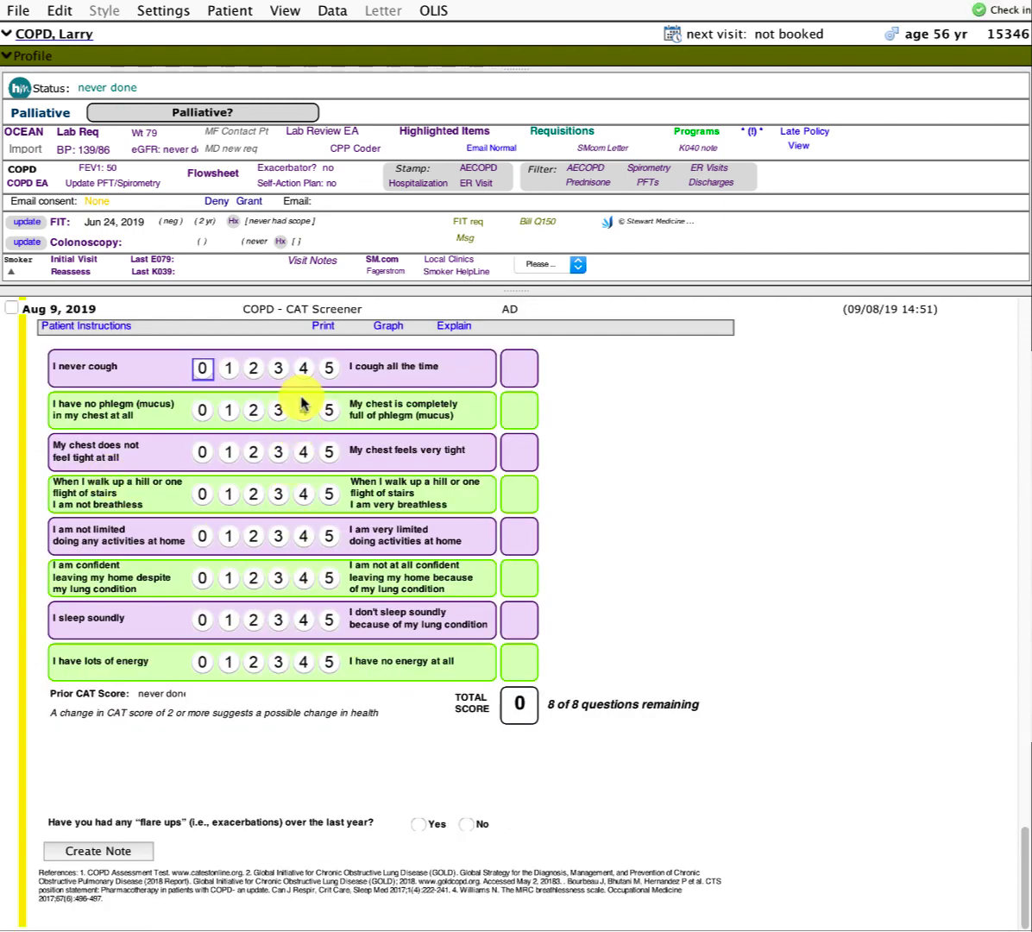
pyautogui.click(303, 368)
pyautogui.click(254, 410)
pyautogui.click(303, 451)
pyautogui.click(228, 494)
pyautogui.click(278, 536)
pyautogui.click(303, 578)
pyautogui.click(254, 619)
pyautogui.click(303, 661)
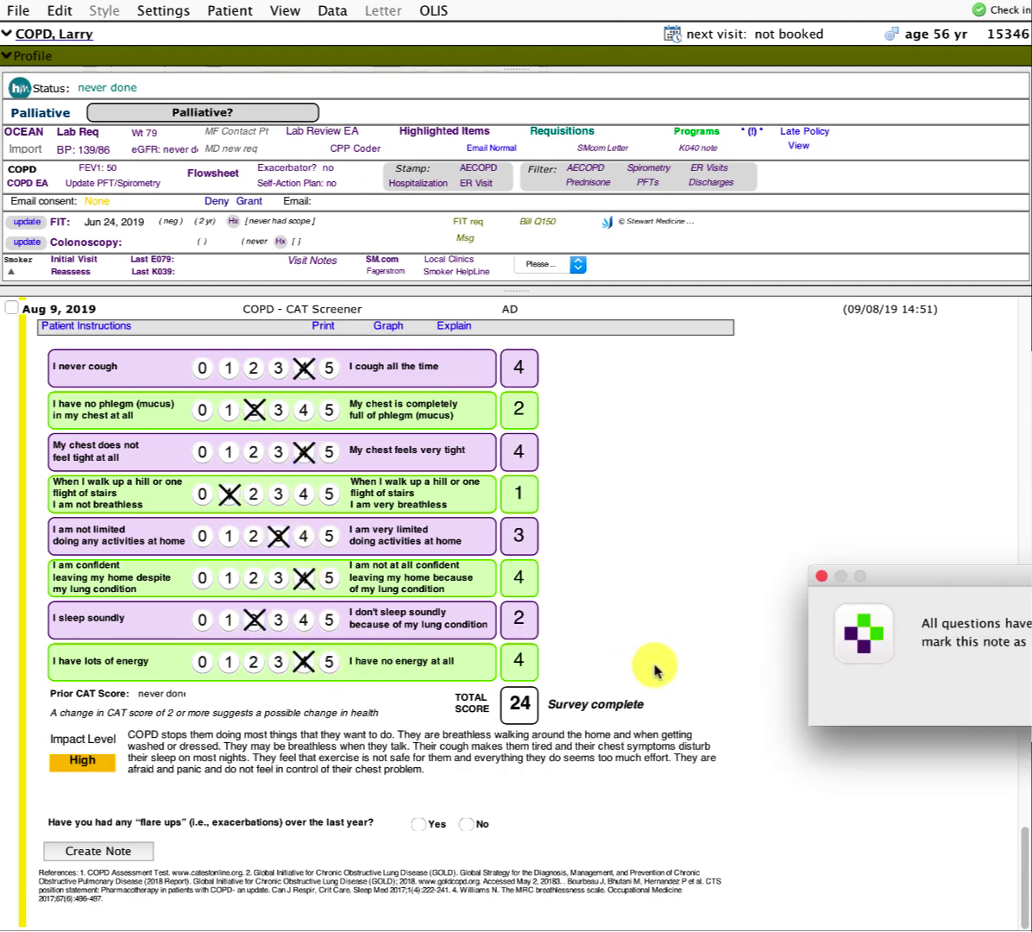
pyautogui.moveTo(905, 580); pyautogui.dragTo(633, 545)
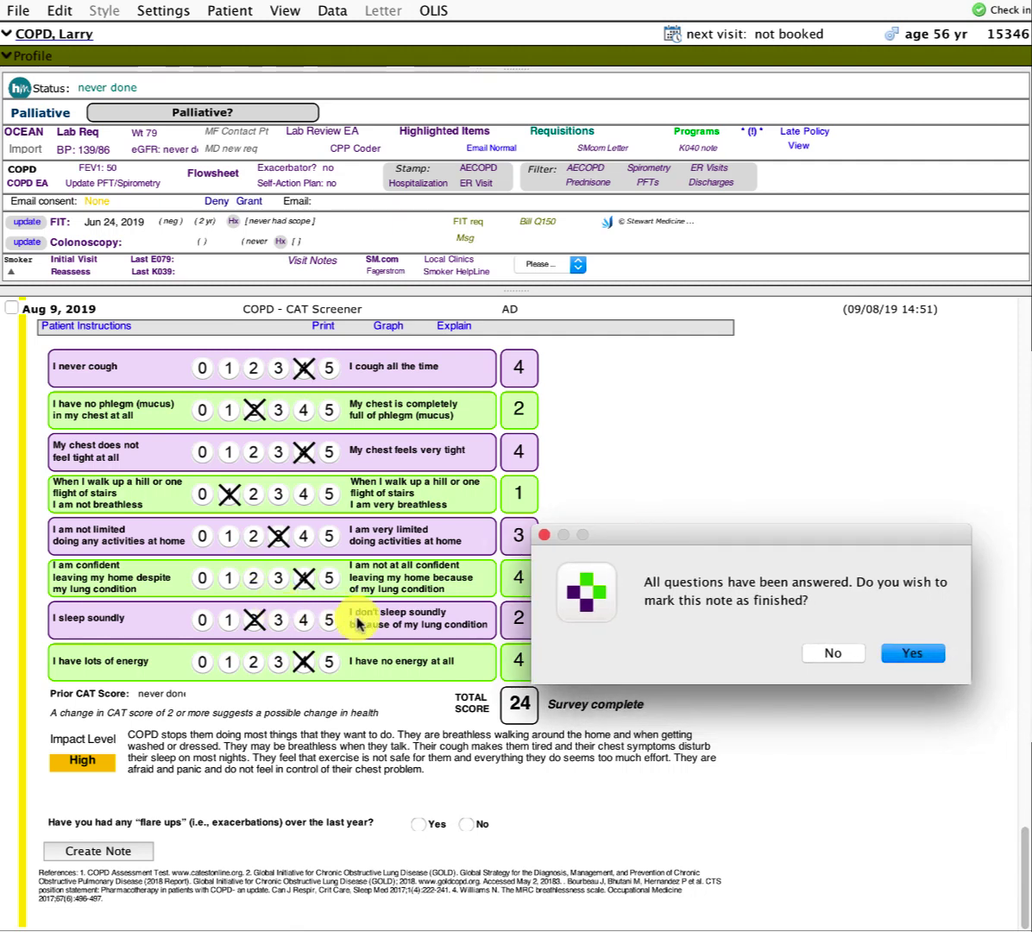
pyautogui.click(915, 654)
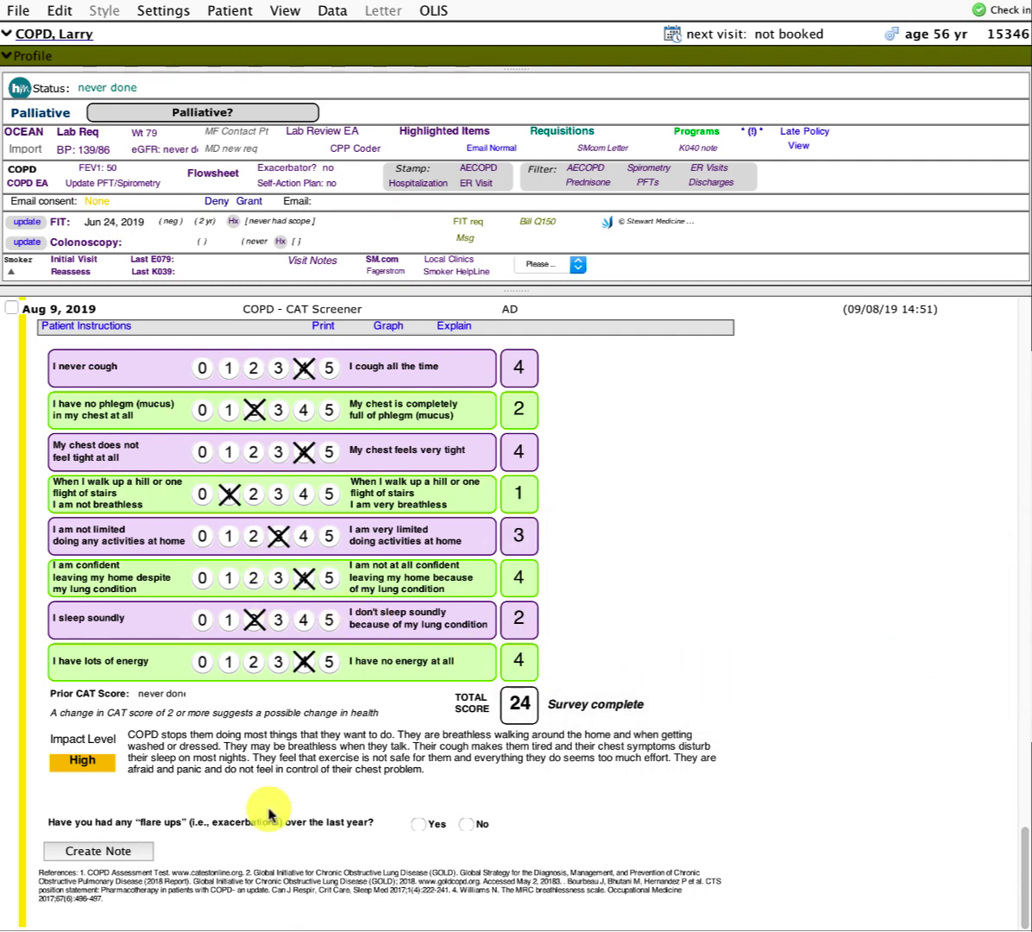
pyautogui.click(131, 852)
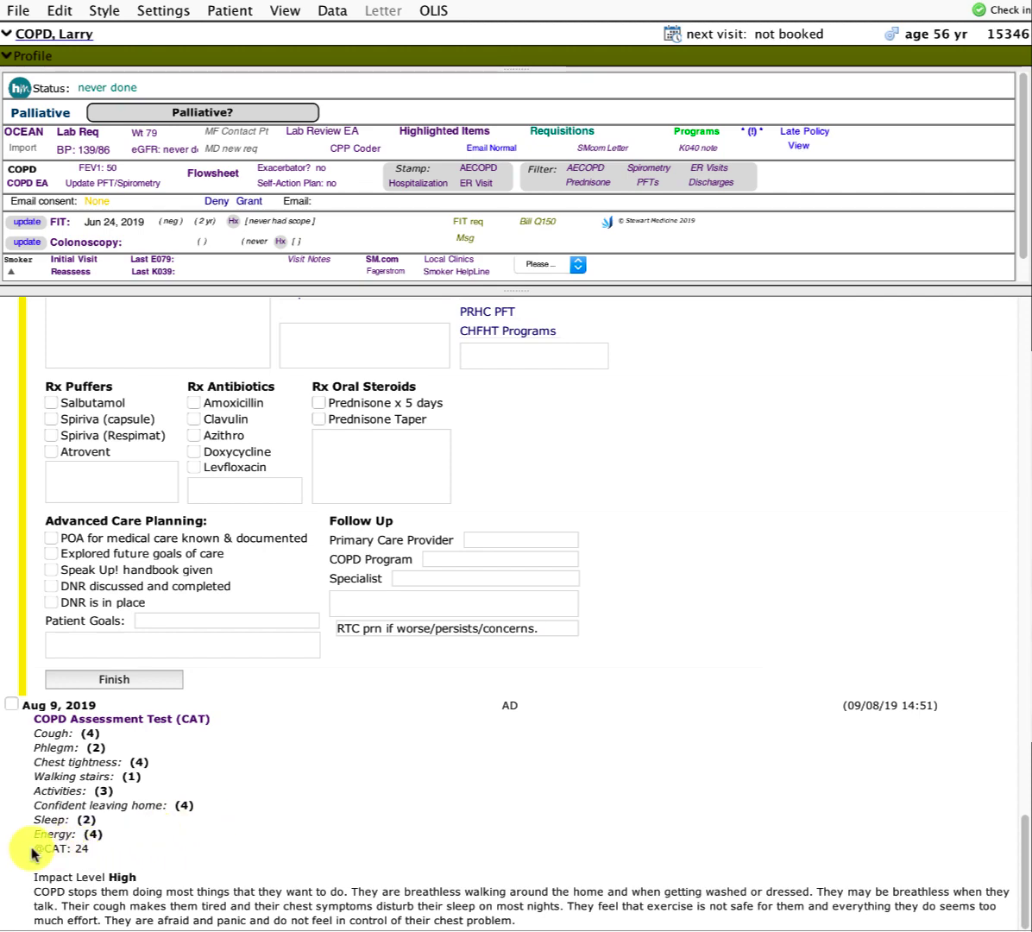
pyautogui.moveTo(36, 849); pyautogui.dragTo(89, 848)
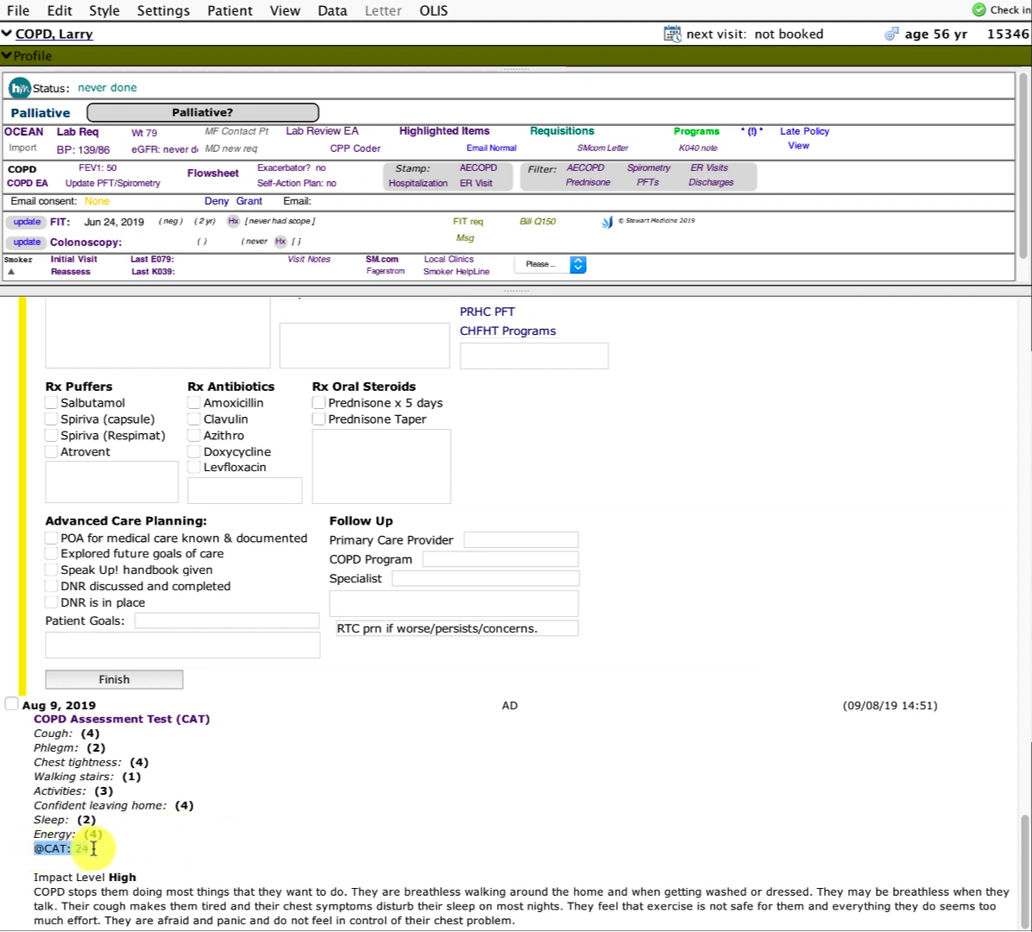
pyautogui.scroll(20, 252, 836)
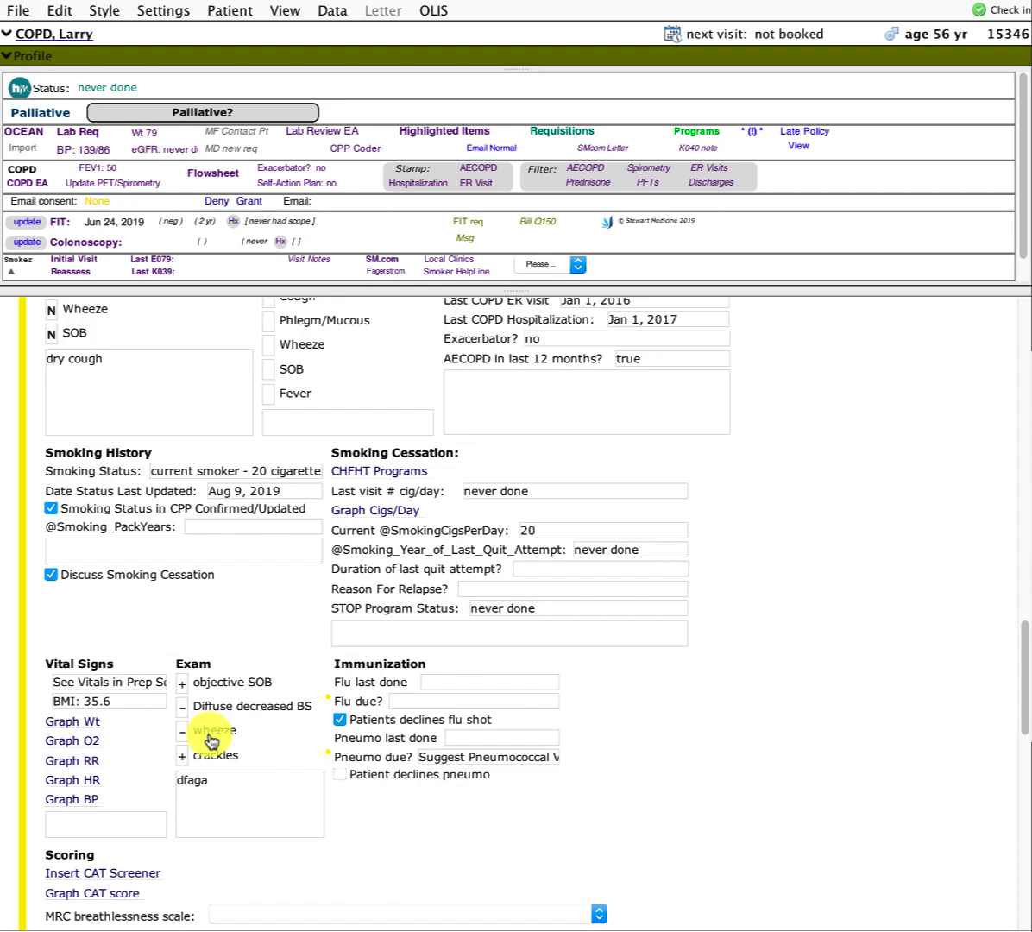
# Review the CAT score graph and set the MRC breathlessness scale to 3.
pyautogui.scroll(-5, 130, 665)
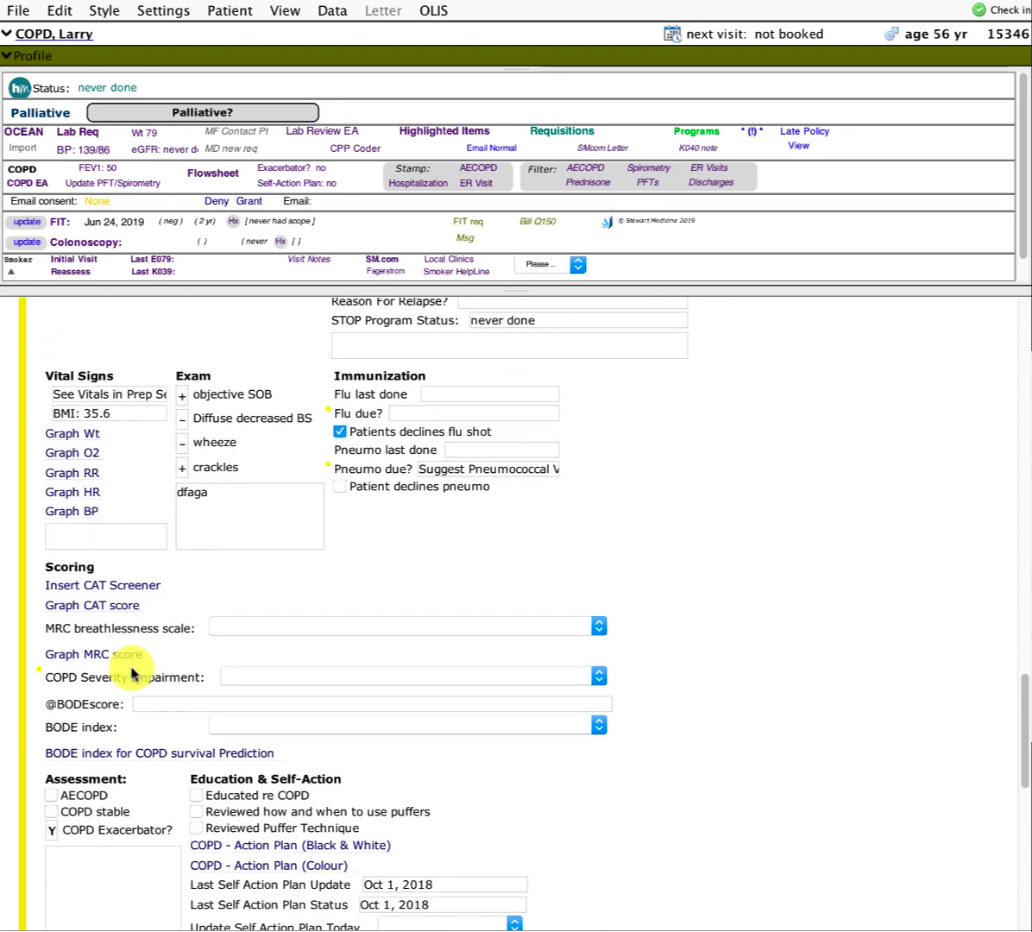
pyautogui.click(121, 605)
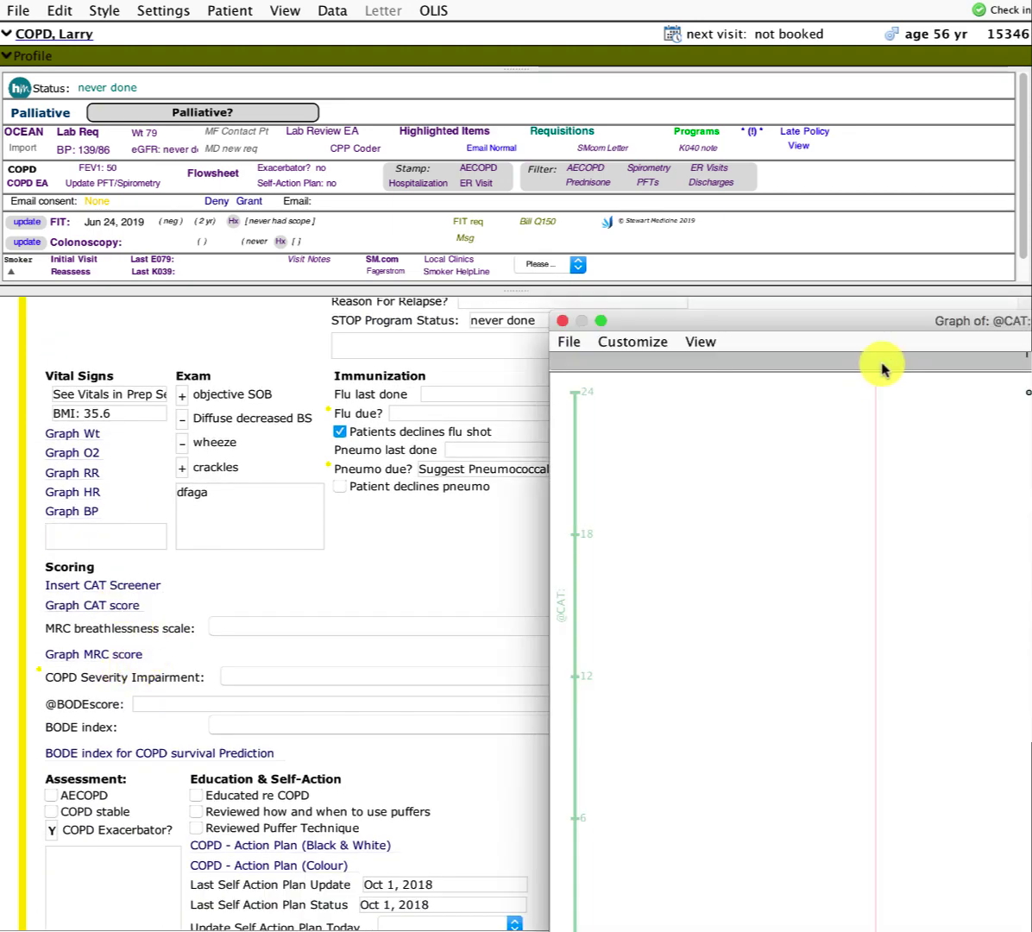
pyautogui.click(152, 253)
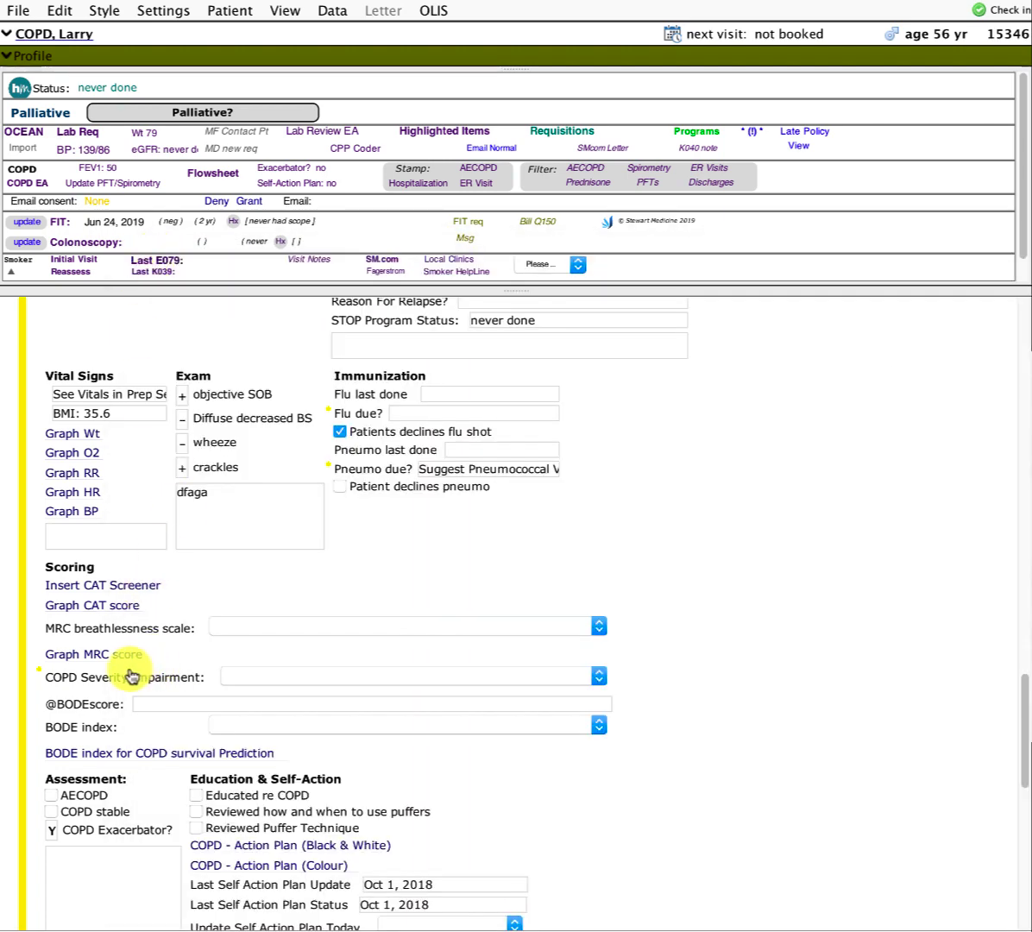
pyautogui.click(229, 630)
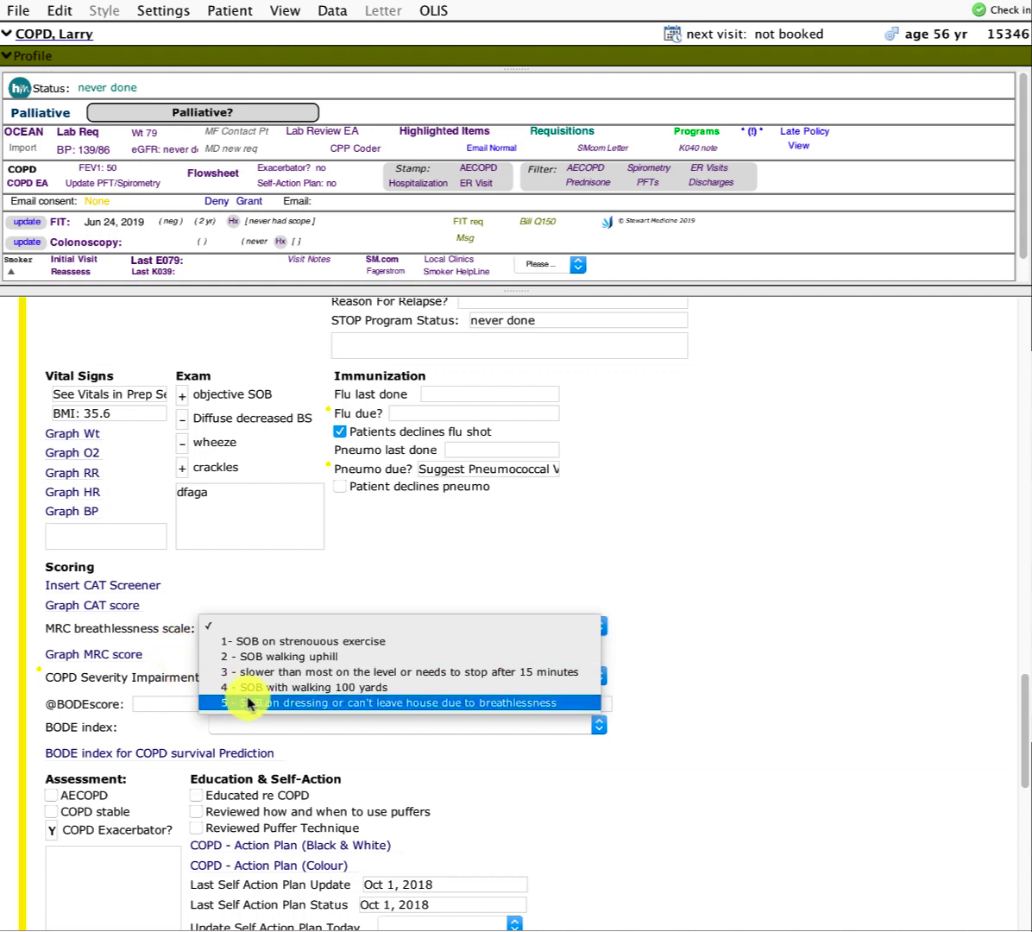
pyautogui.click(268, 683)
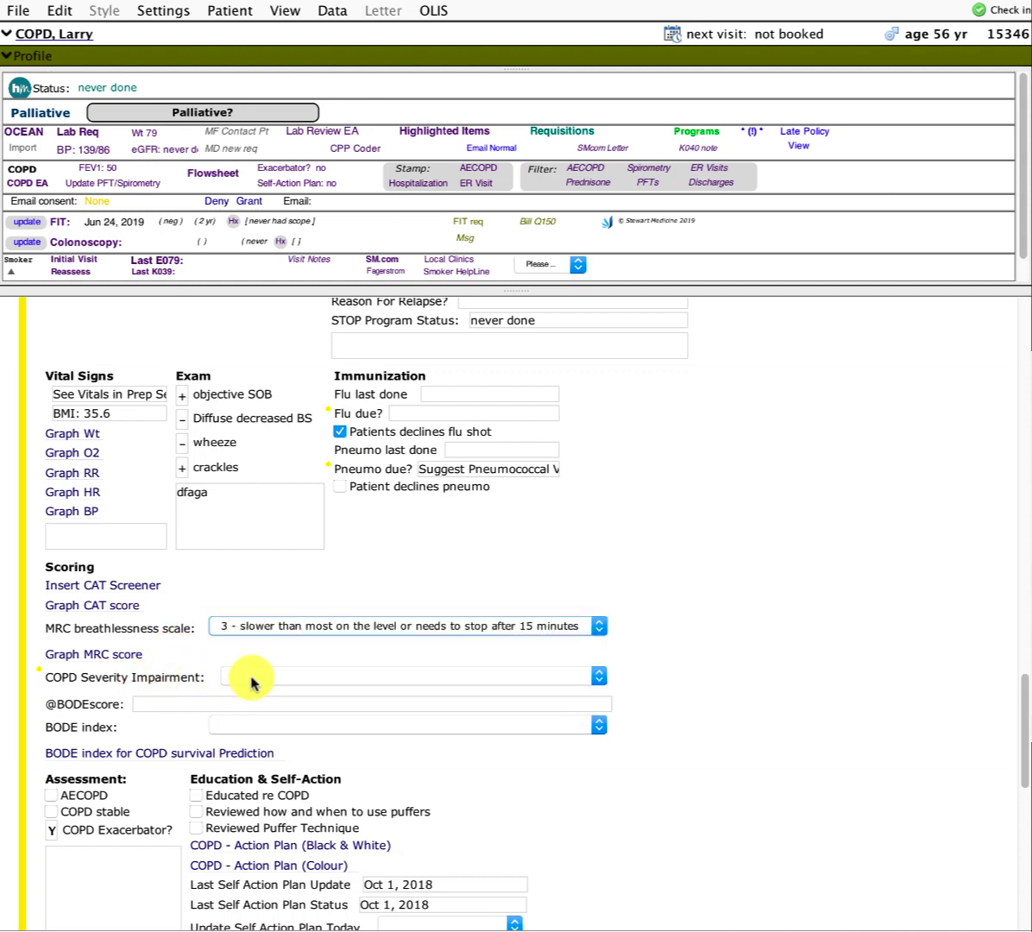
# Set COPD Severity Impairment to Moderate (FEV1 50-79).
pyautogui.click(252, 678)
pyautogui.click(108, 682)
pyautogui.click(121, 656)
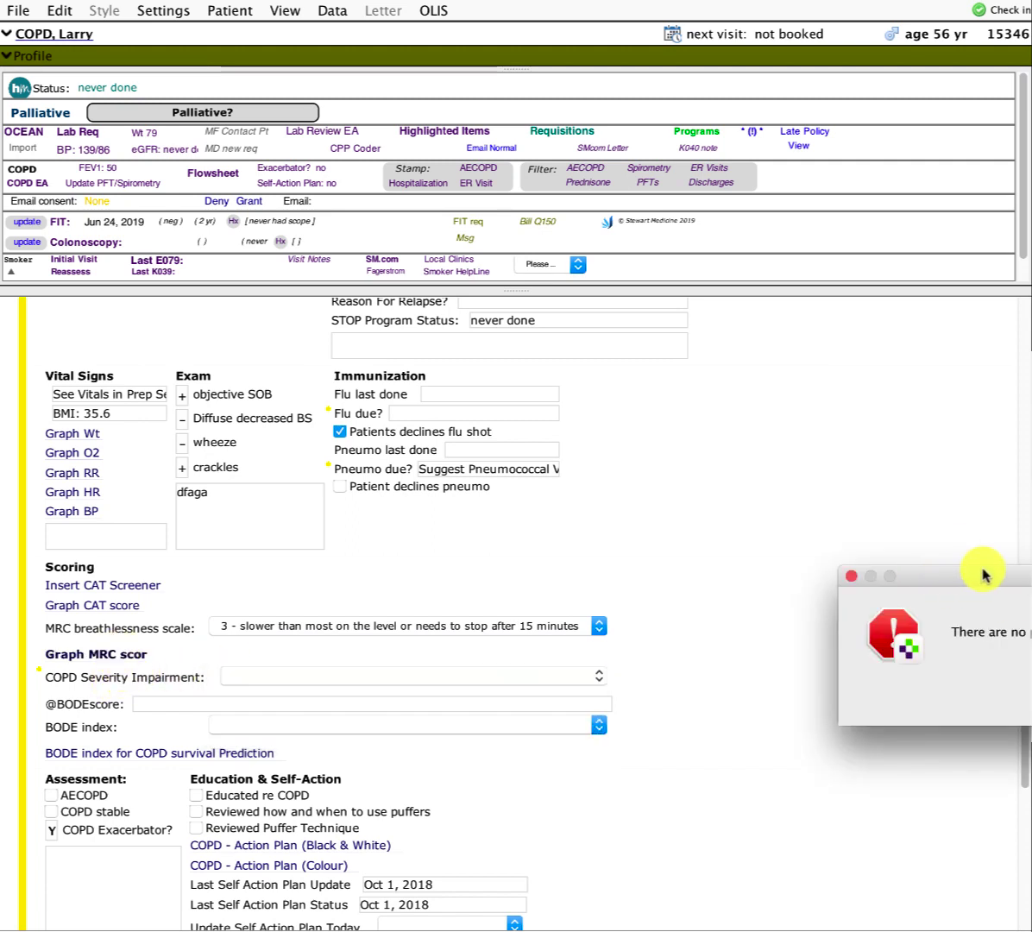
pyautogui.click(967, 699)
pyautogui.click(561, 320)
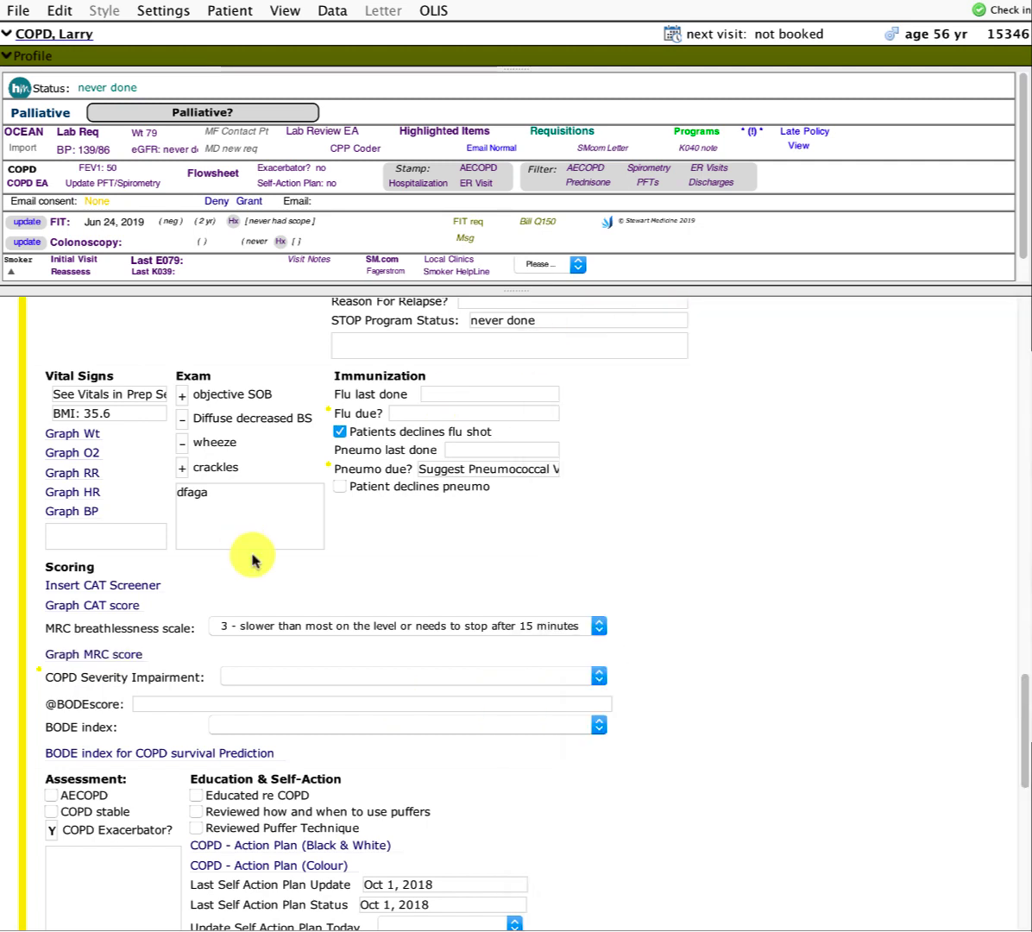
pyautogui.click(237, 678)
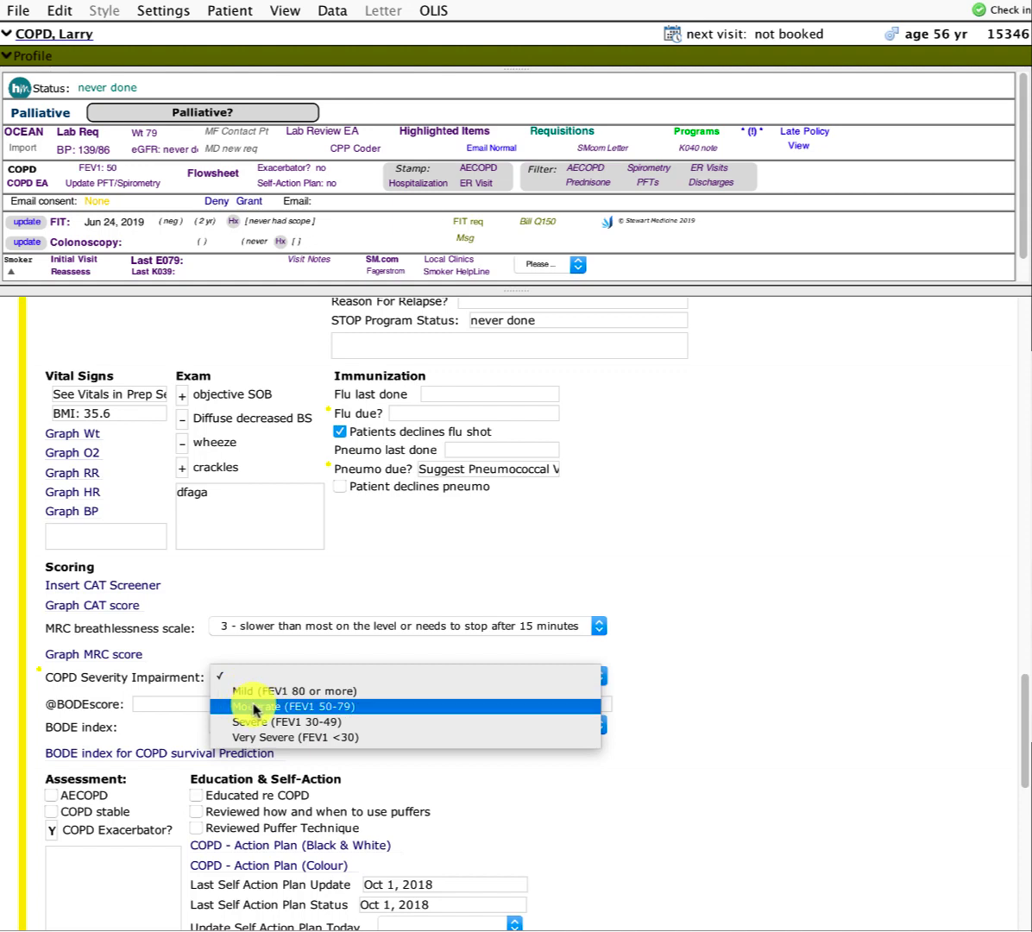
pyautogui.click(256, 707)
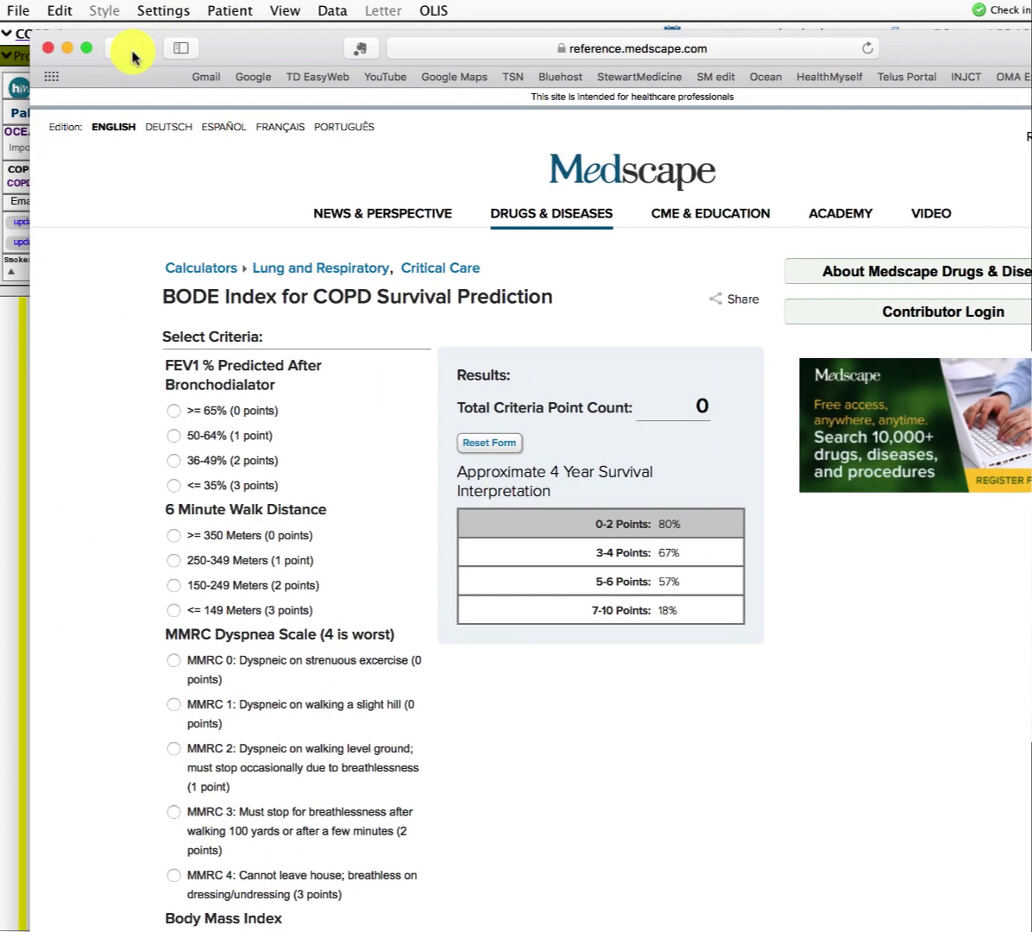
# Close the Medscape calculator and tick patient educated about COPD under Education & Self-Action.
pyautogui.click(48, 47)
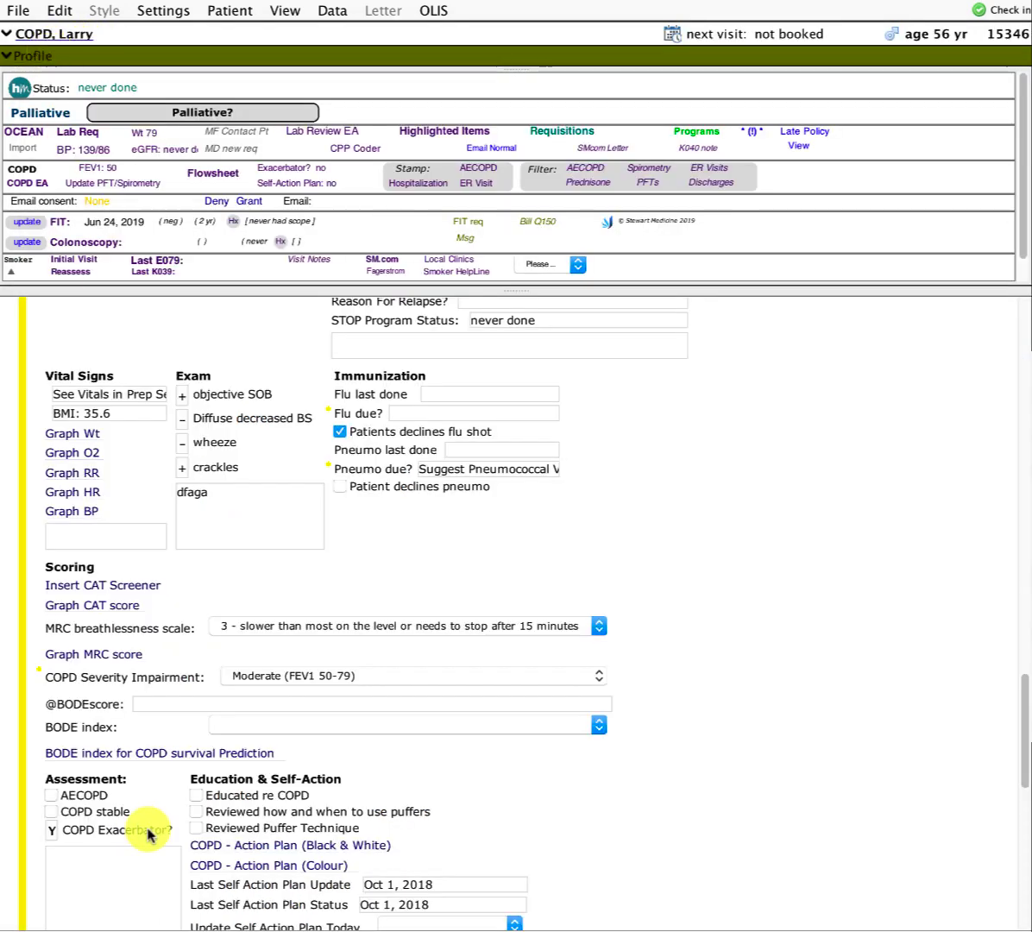
pyautogui.scroll(-3, 173, 709)
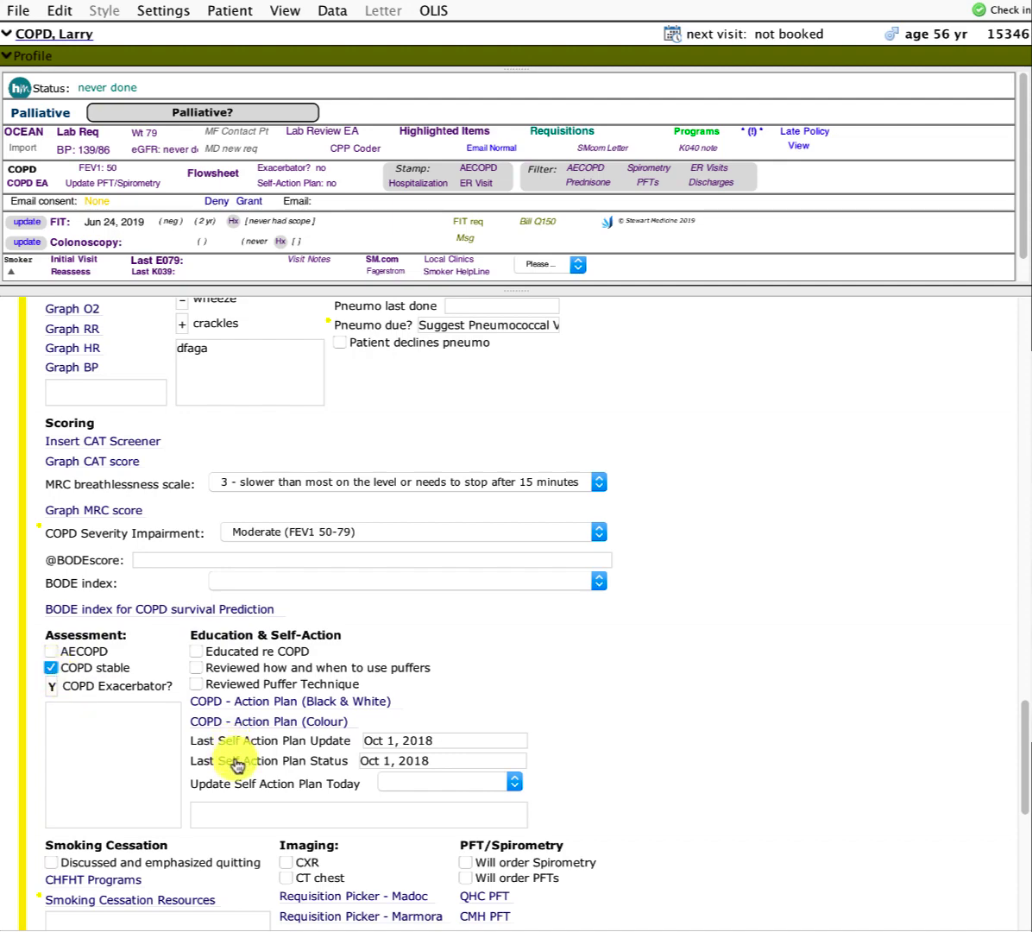
pyautogui.scroll(-1, 372, 748)
pyautogui.scroll(-1, 371, 746)
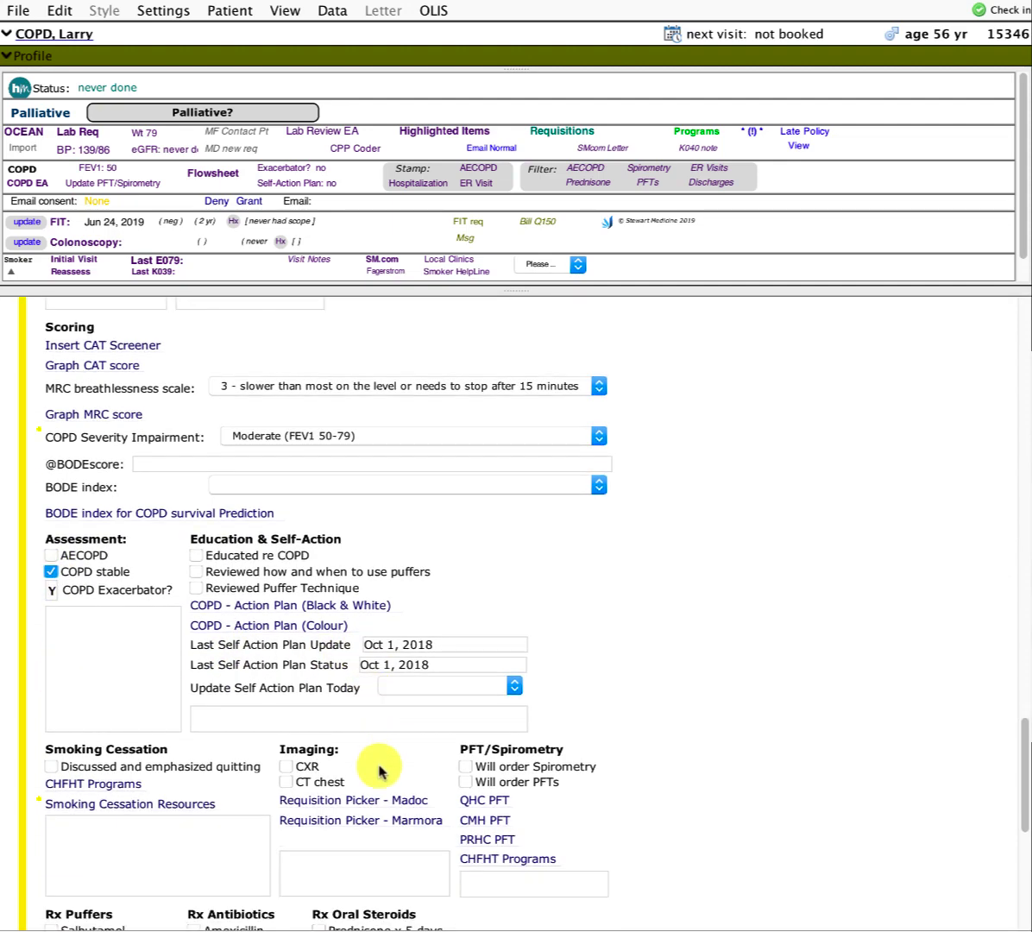
pyautogui.scroll(-1, 325, 630)
pyautogui.scroll(-2, 329, 643)
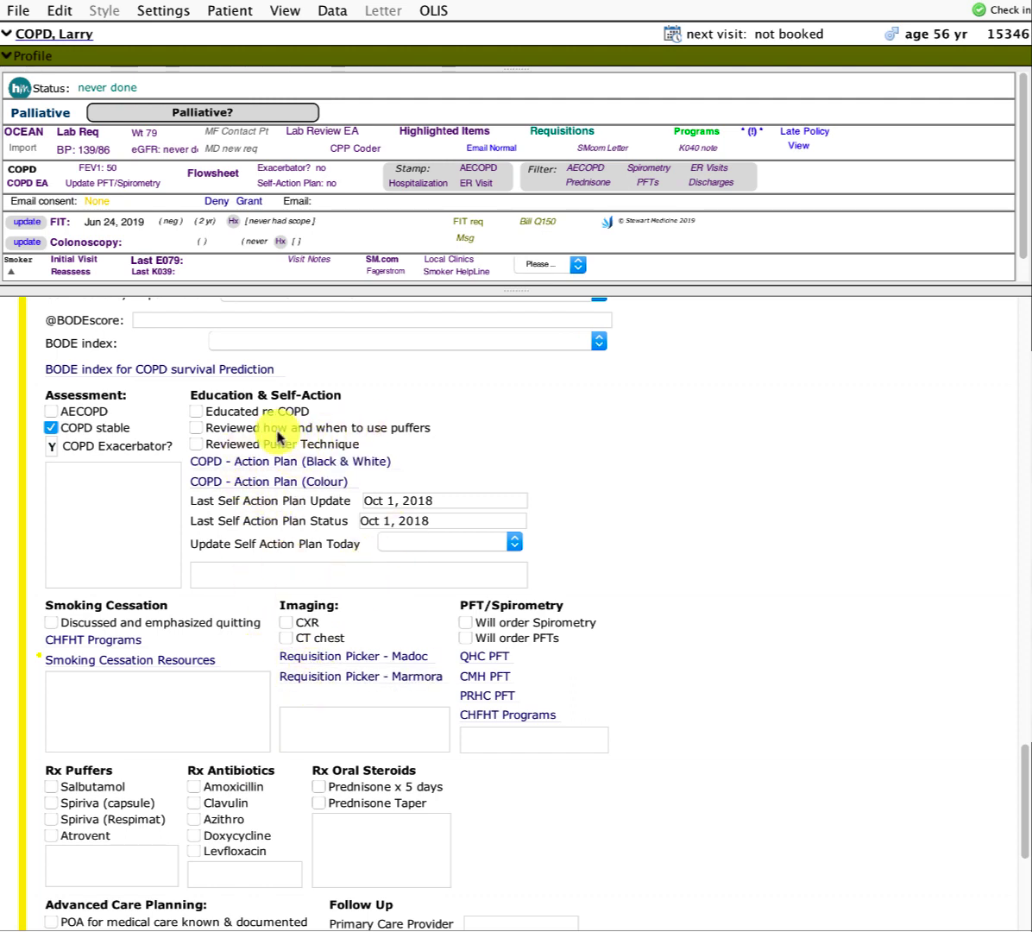
pyautogui.click(226, 416)
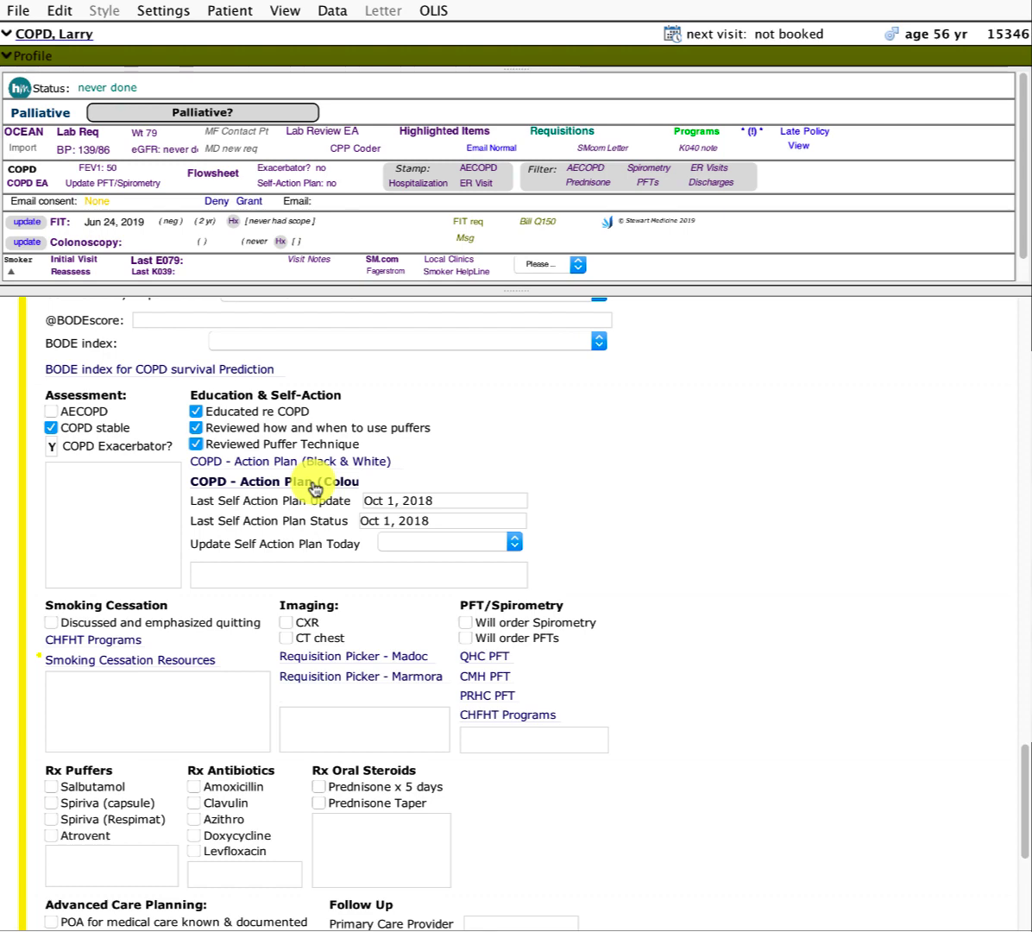
# Insert the colour COPD action plan into the chart.
pyautogui.click(315, 488)
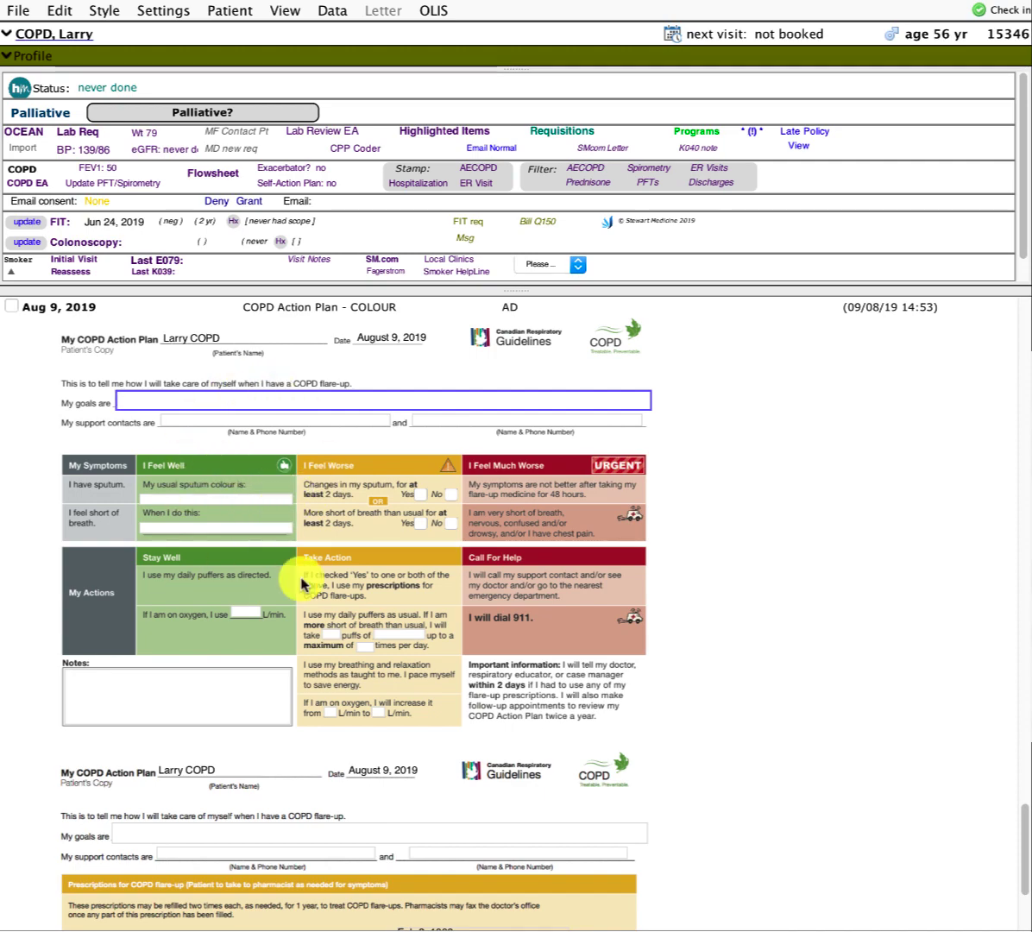
pyautogui.scroll(-1, 319, 599)
pyautogui.scroll(-4, 320, 602)
pyautogui.scroll(20, 321, 599)
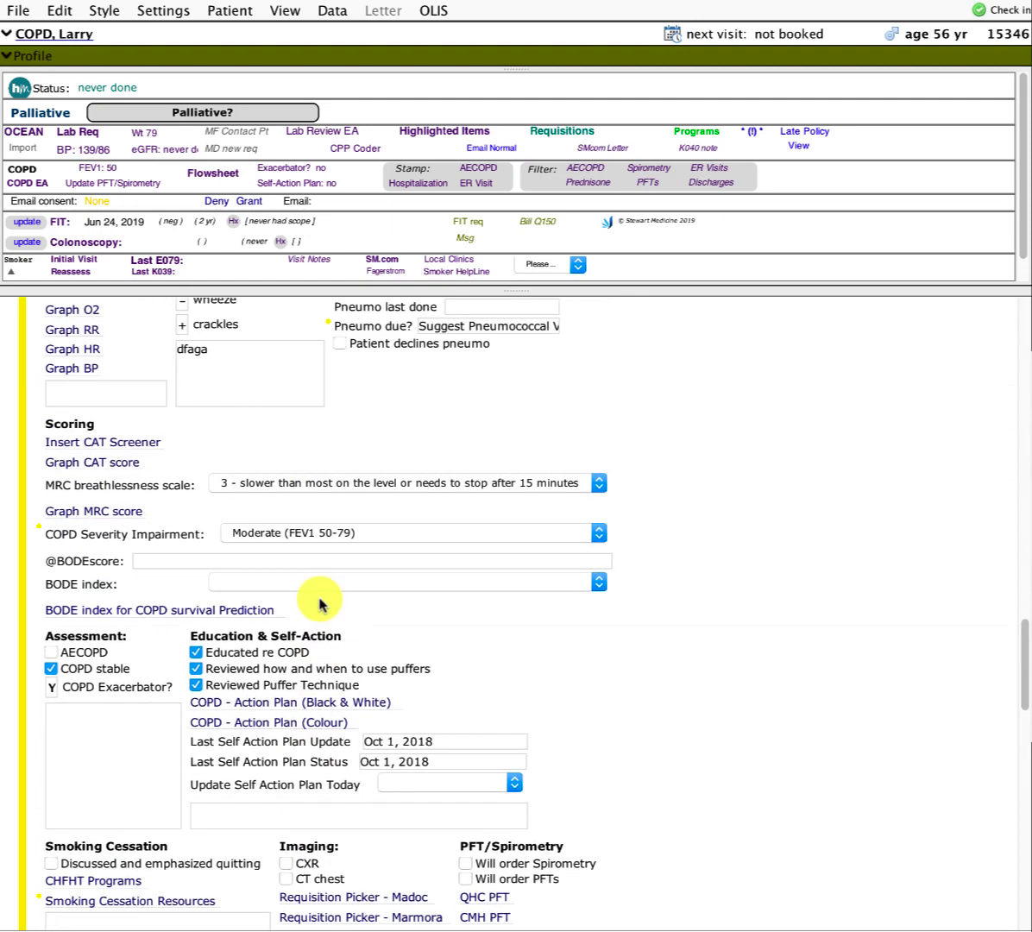
pyautogui.scroll(-2, 320, 604)
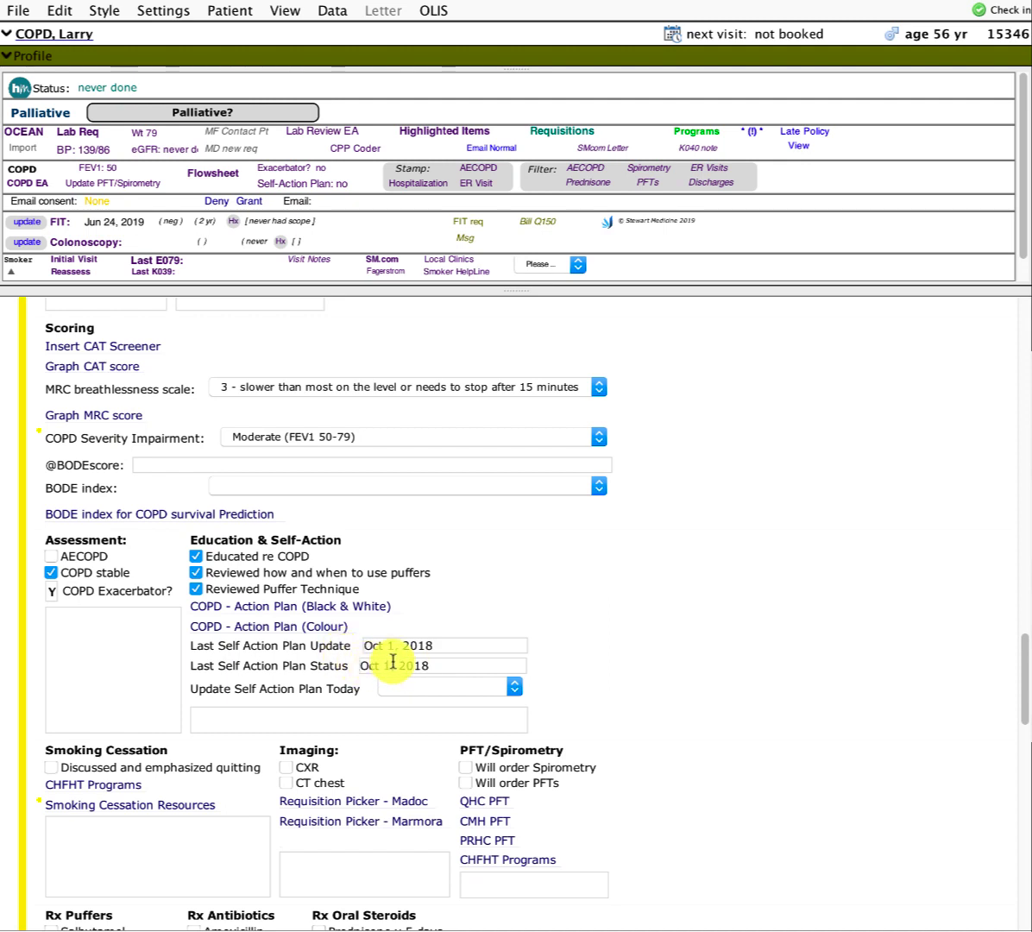
# Set 'Update Self Action Plan Today' to 'Reviewed today.'.
pyautogui.click(419, 690)
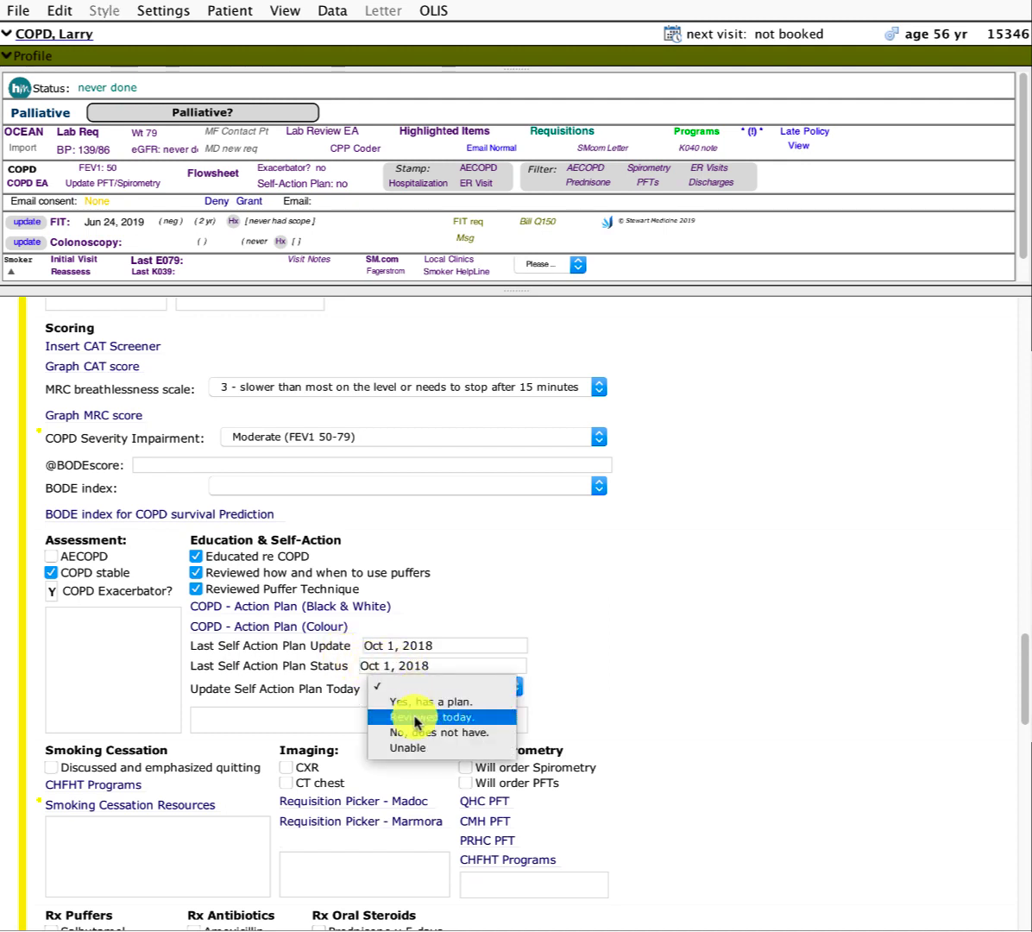
pyautogui.click(414, 720)
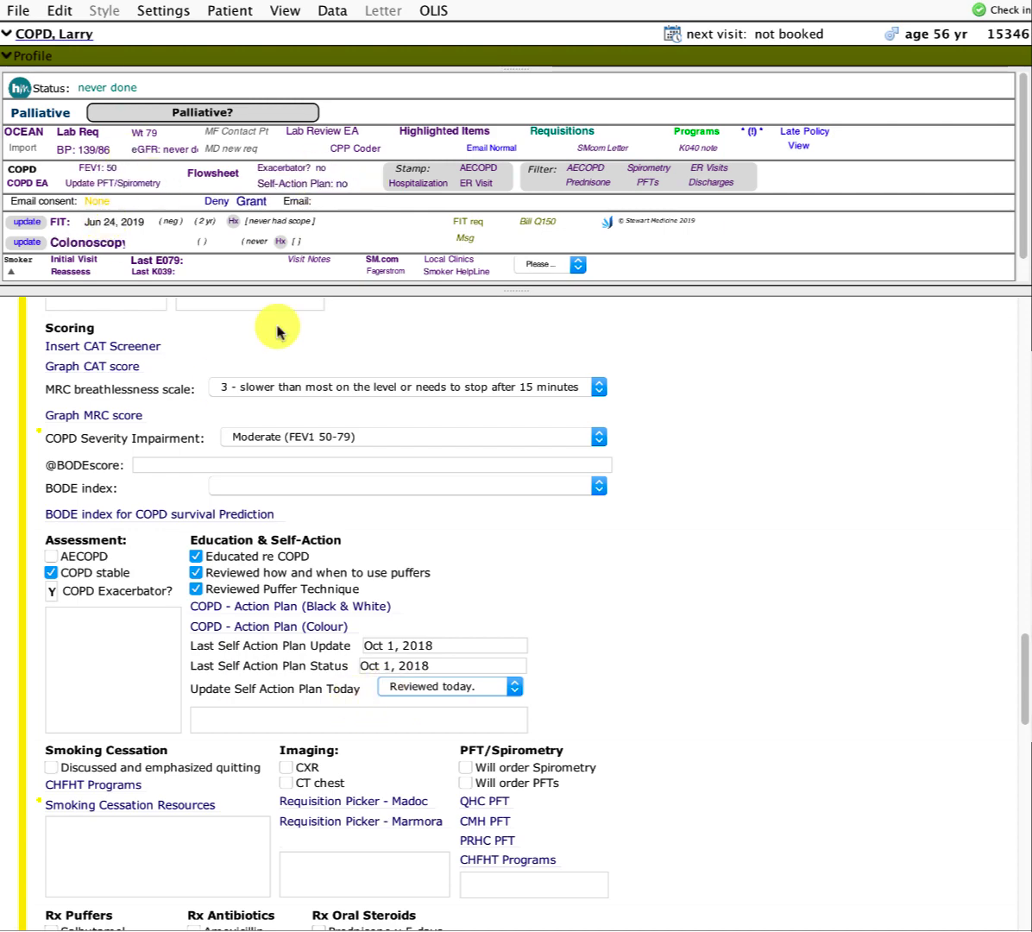
pyautogui.scroll(-4, 216, 730)
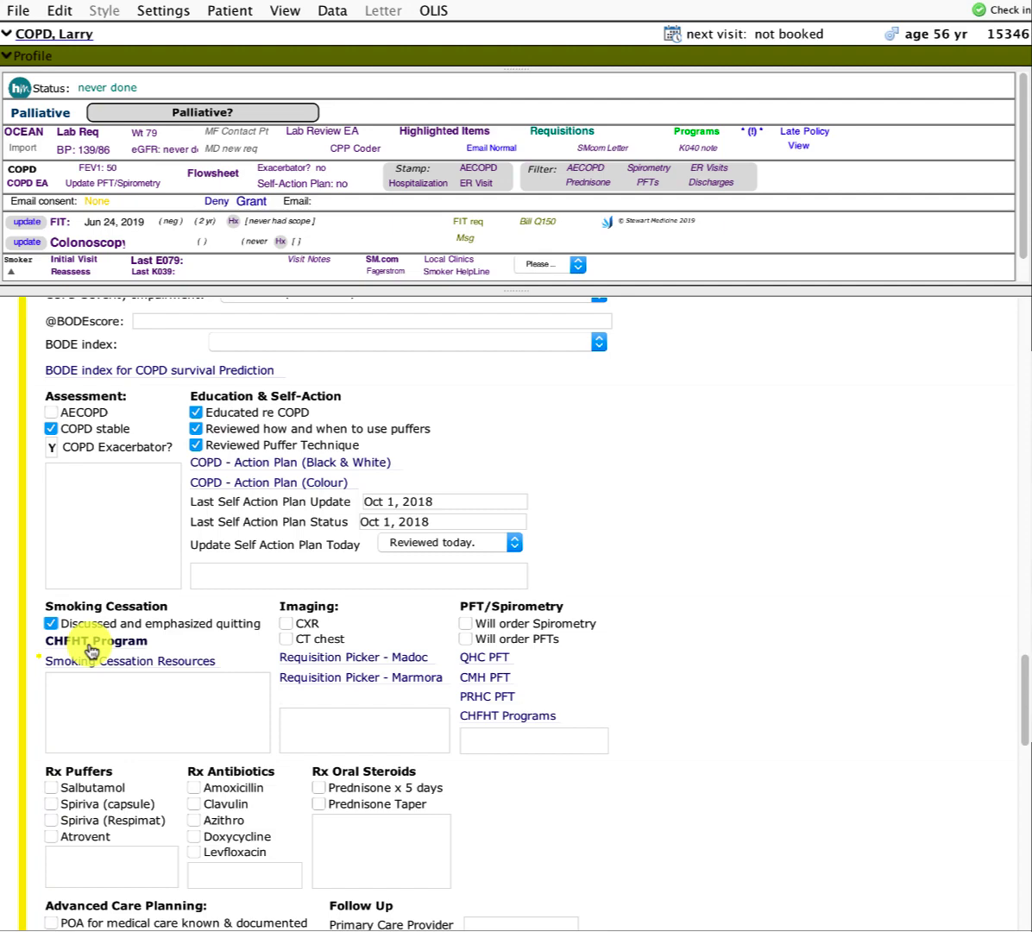
# View the CHFHT Programs status summary, then close it.
pyautogui.click(91, 649)
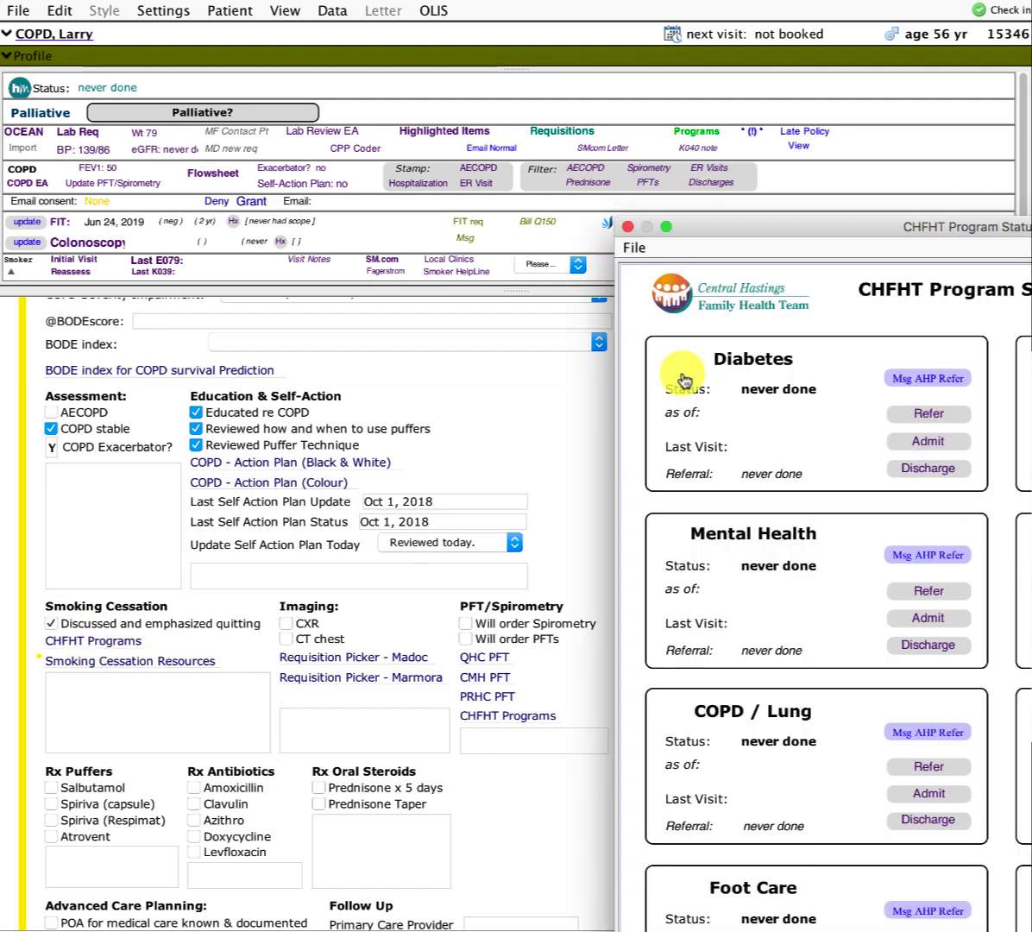
pyautogui.moveTo(744, 226); pyautogui.dragTo(348, 85)
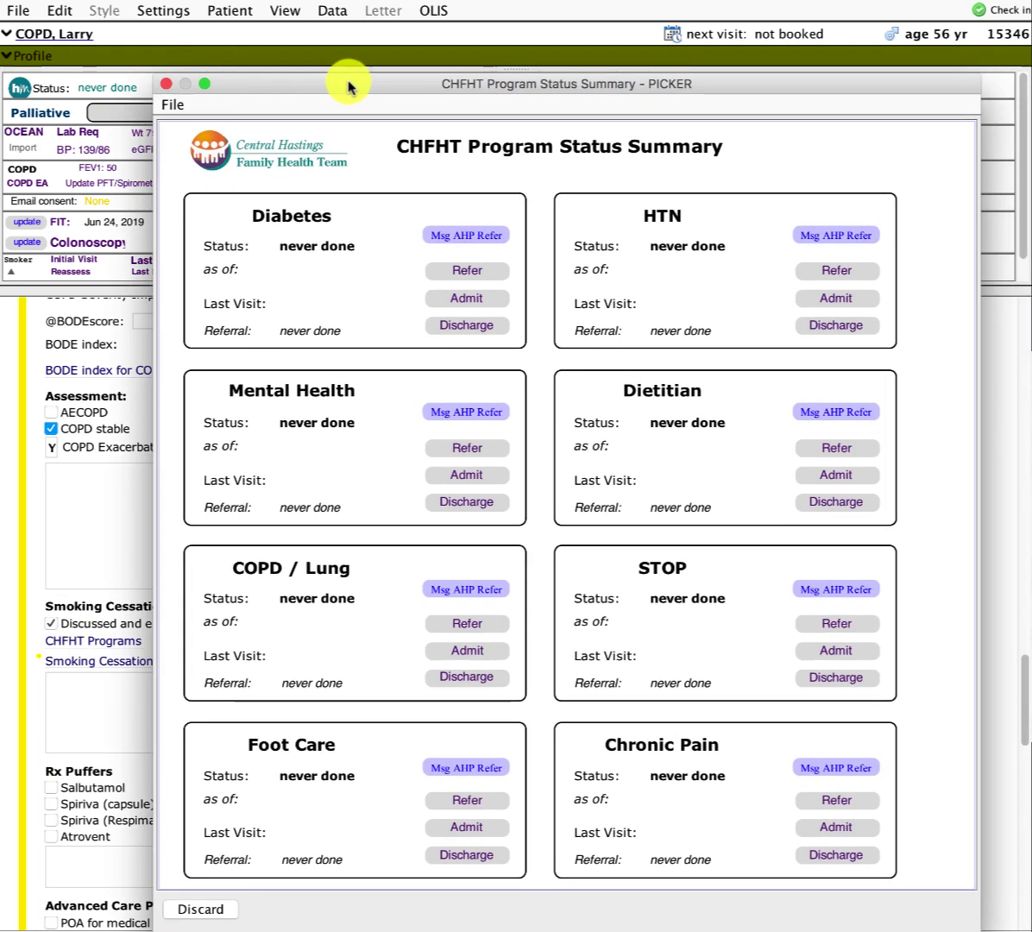
pyautogui.click(168, 83)
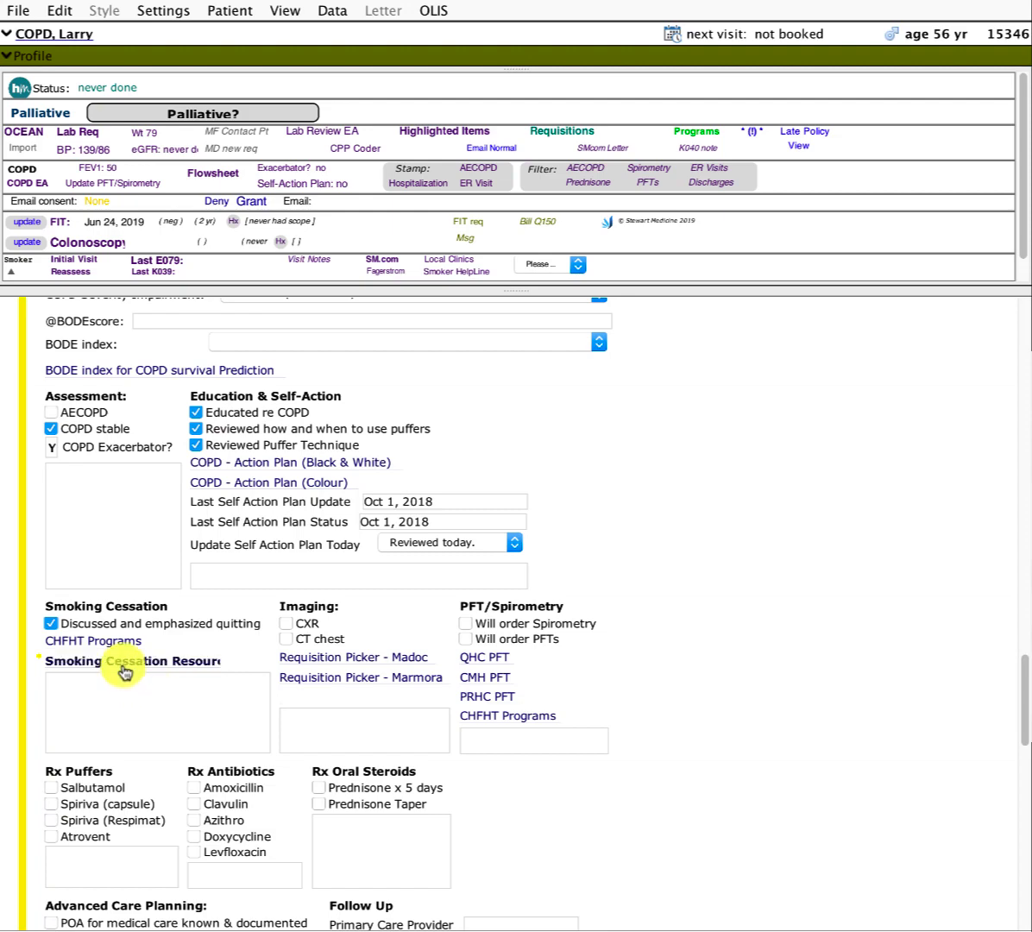
# Add the Smoking Cessation Resources letter to the chart and review its website instructions.
pyautogui.click(123, 670)
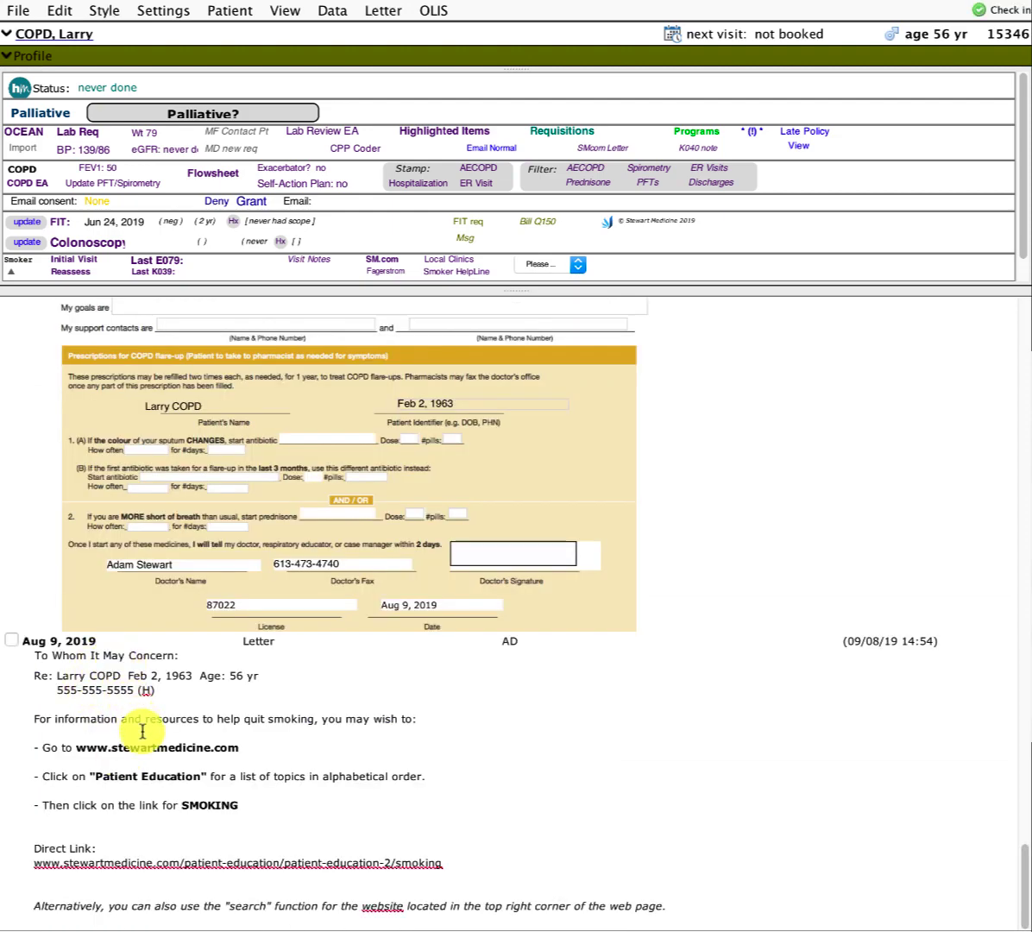
pyautogui.moveTo(66, 747); pyautogui.dragTo(231, 802)
pyautogui.click(232, 807)
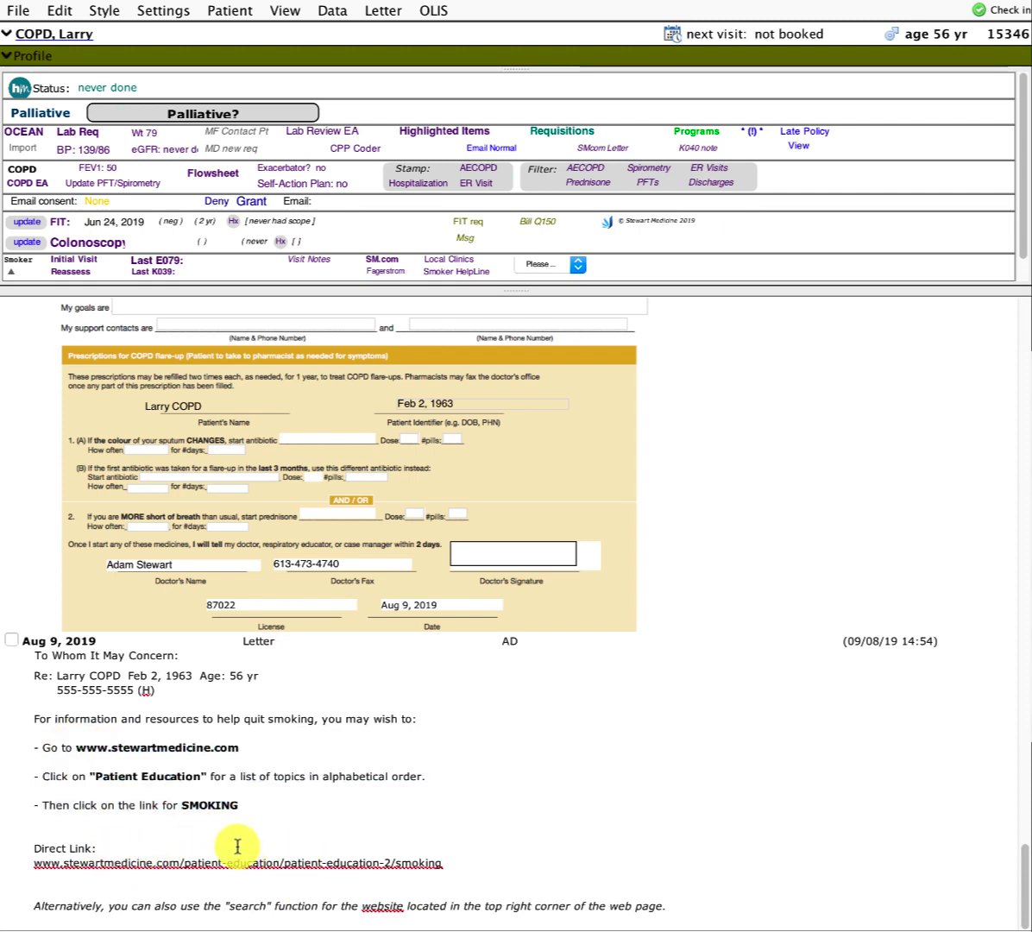
pyautogui.scroll(1, 233, 847)
pyautogui.scroll(8, 215, 848)
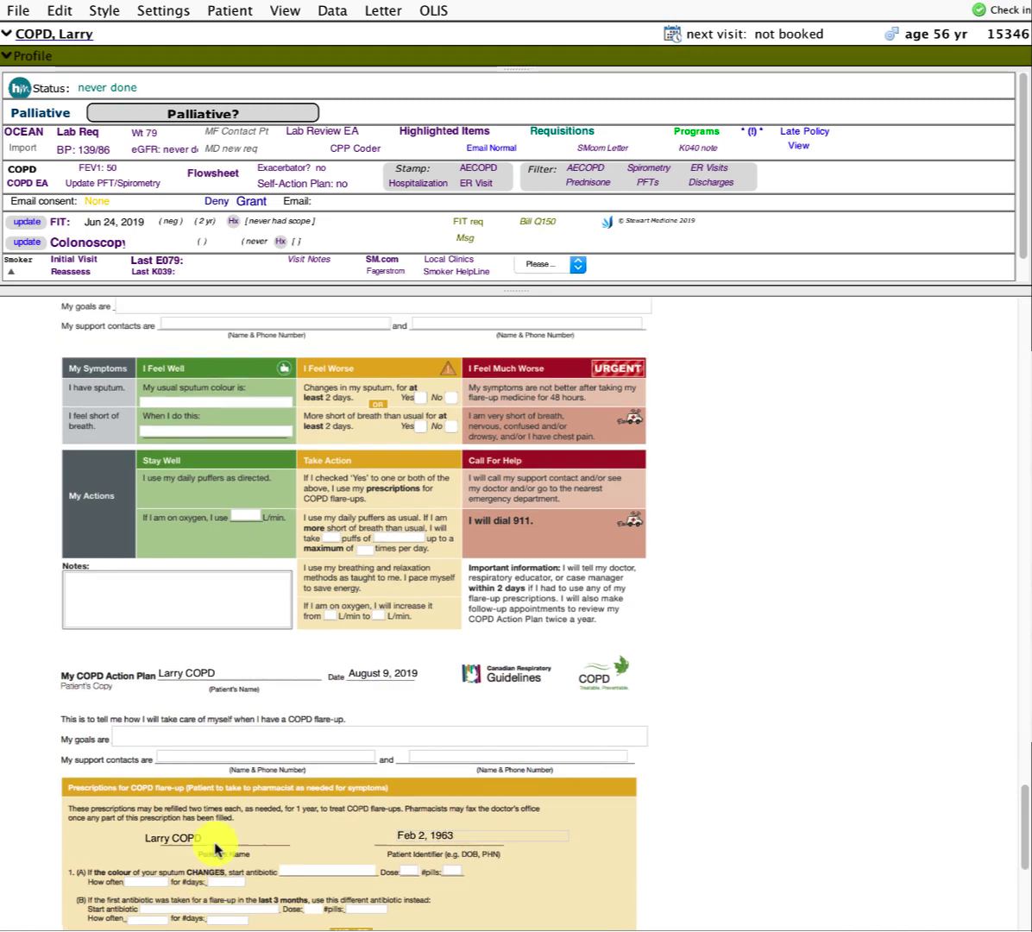
pyautogui.scroll(15, 215, 850)
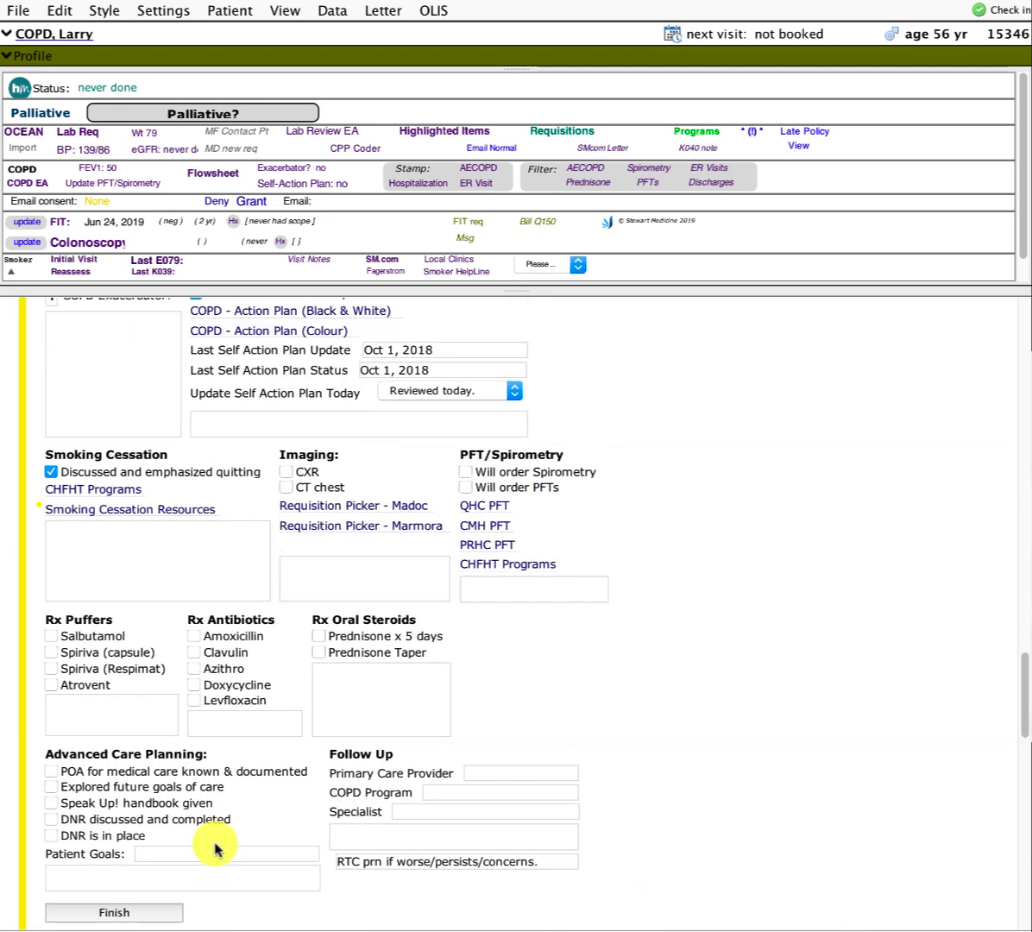
pyautogui.scroll(5, 215, 849)
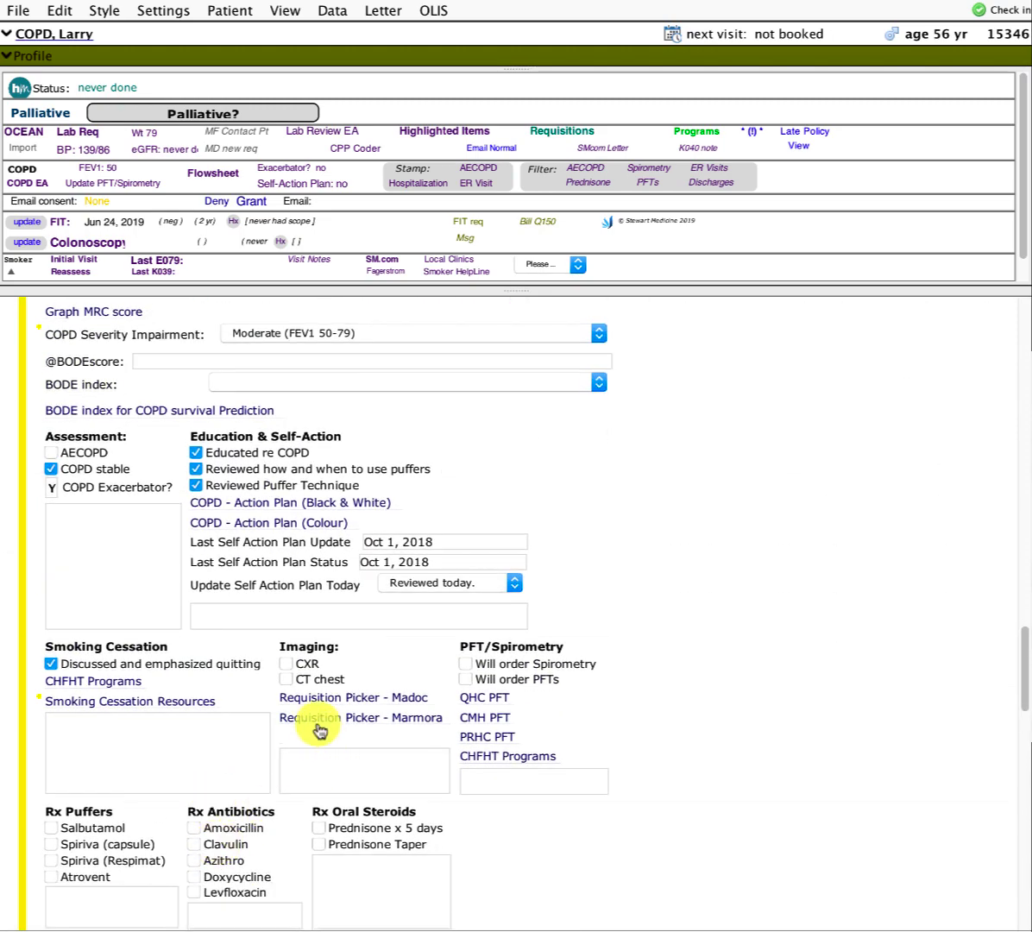
# Mark CXR as ordered under Imaging and discard the Madoc requisition picker.
pyautogui.scroll(-4, 321, 721)
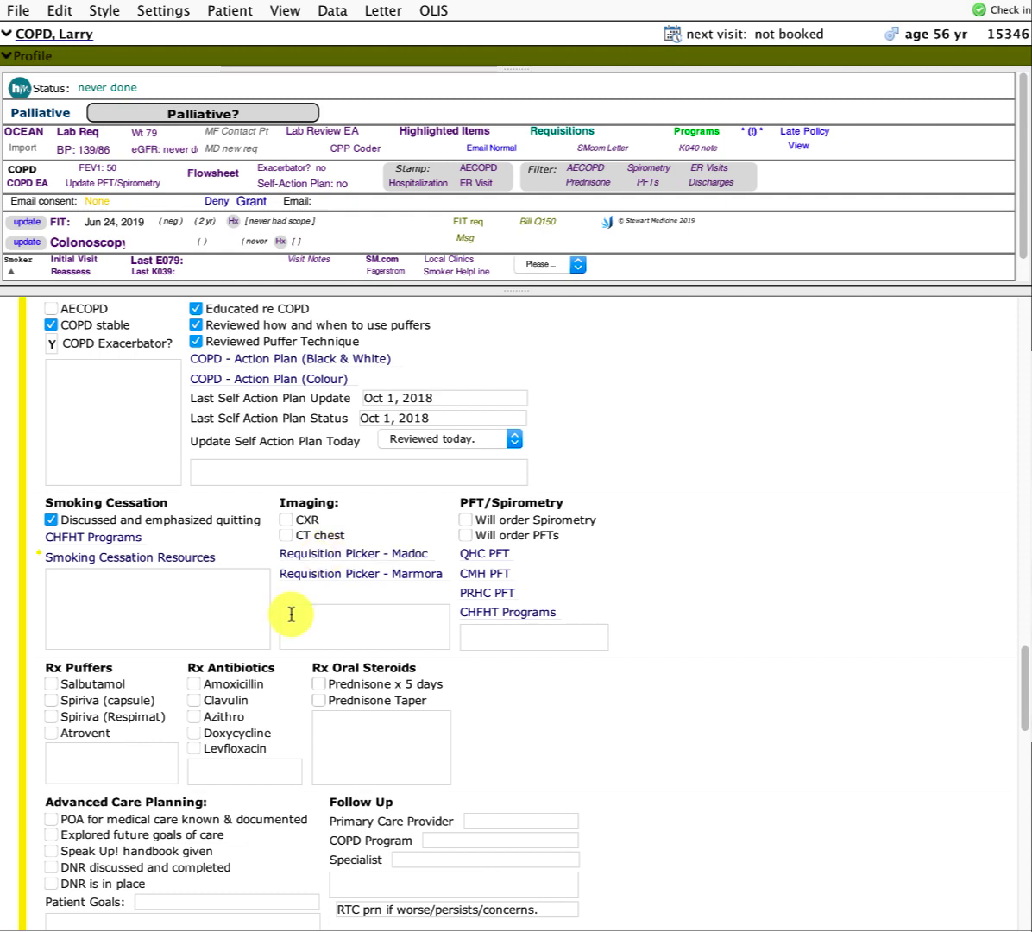
pyautogui.click(285, 520)
pyautogui.click(302, 553)
pyautogui.moveTo(812, 470); pyautogui.dragTo(461, 389)
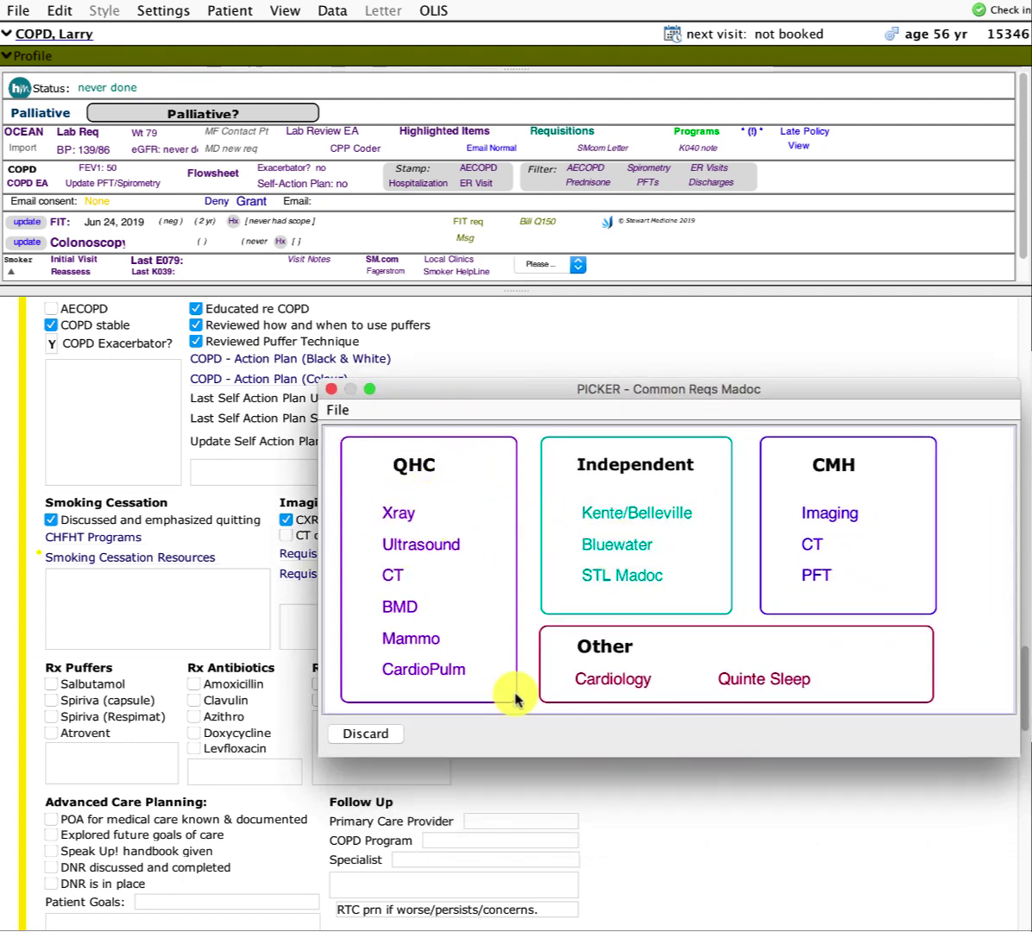
pyautogui.click(371, 734)
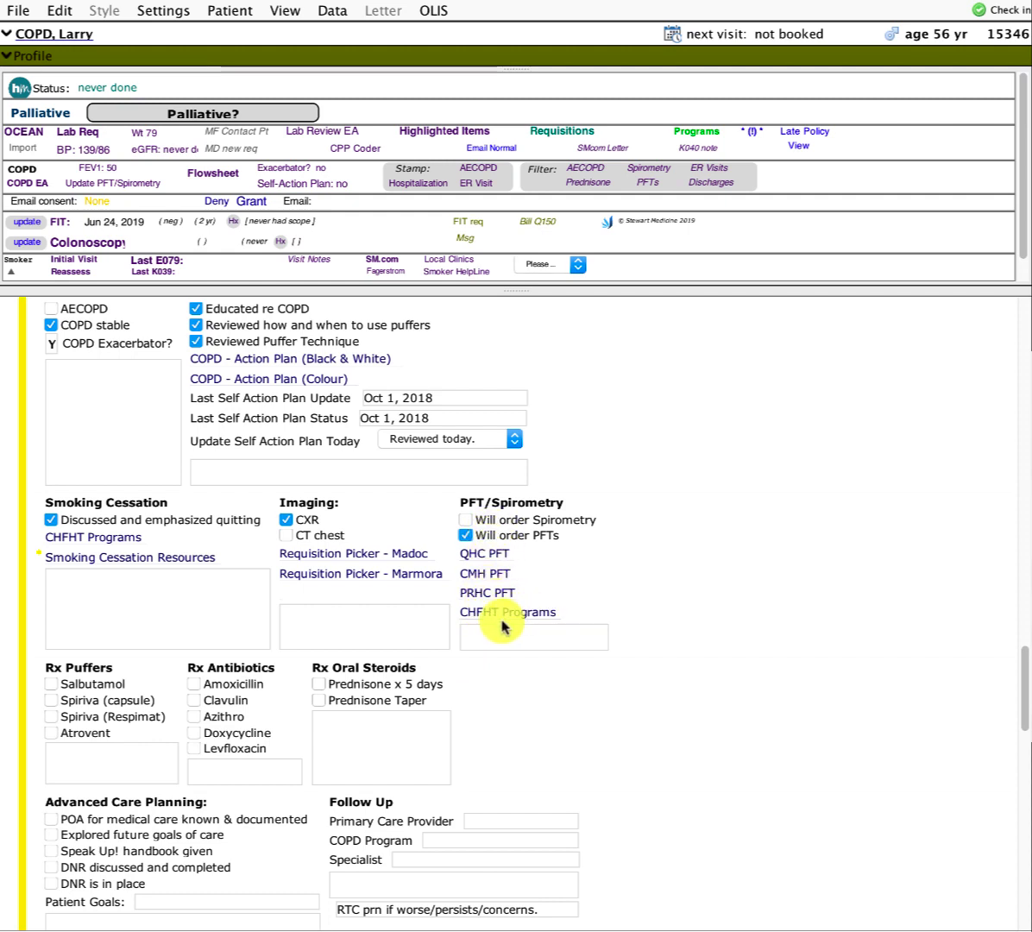
# Select Salbutamol, Spiriva (capsule) and Amoxicillin to prescribe.
pyautogui.scroll(-5, 328, 605)
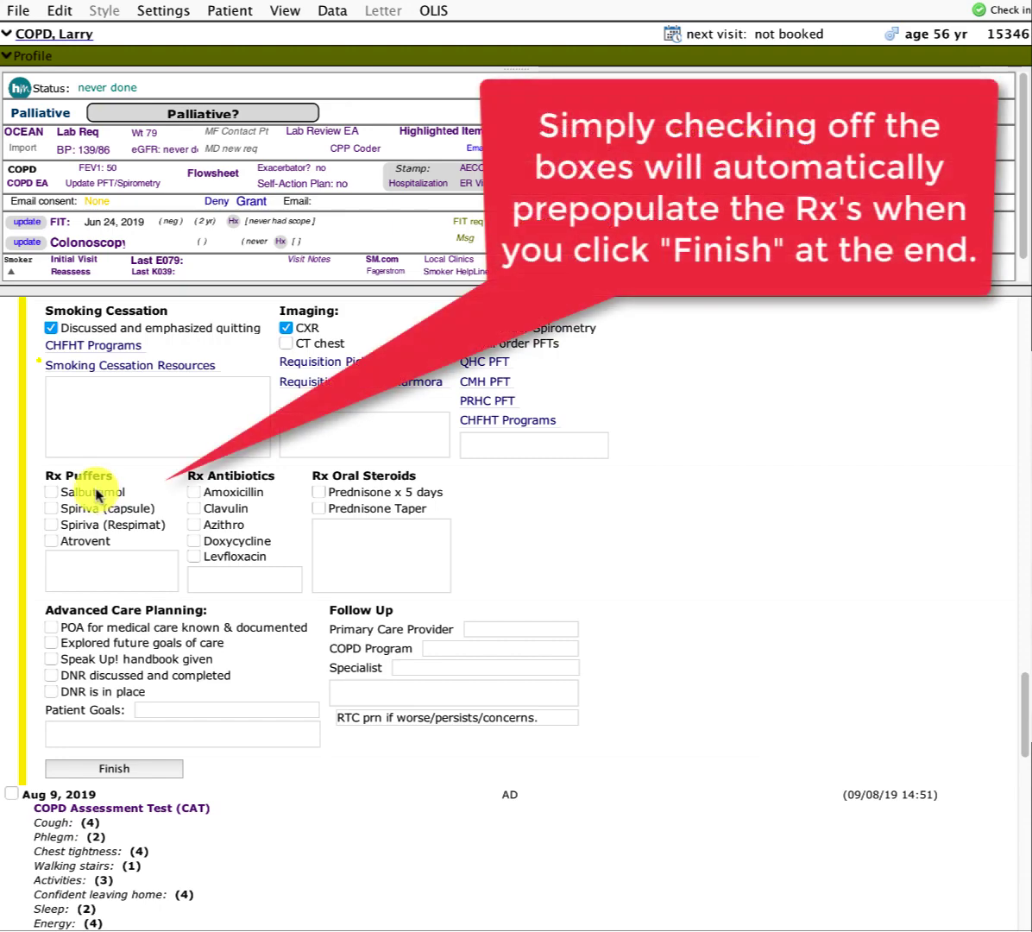
pyautogui.click(96, 494)
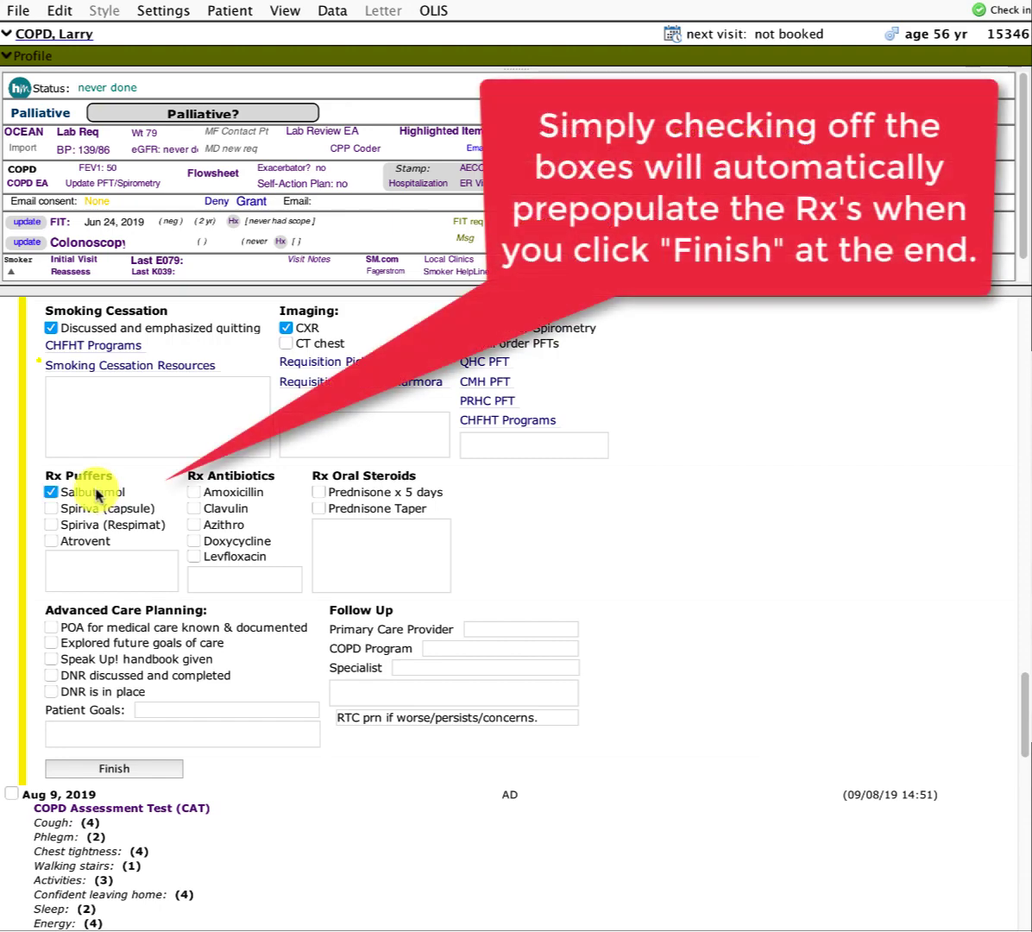
pyautogui.click(50, 509)
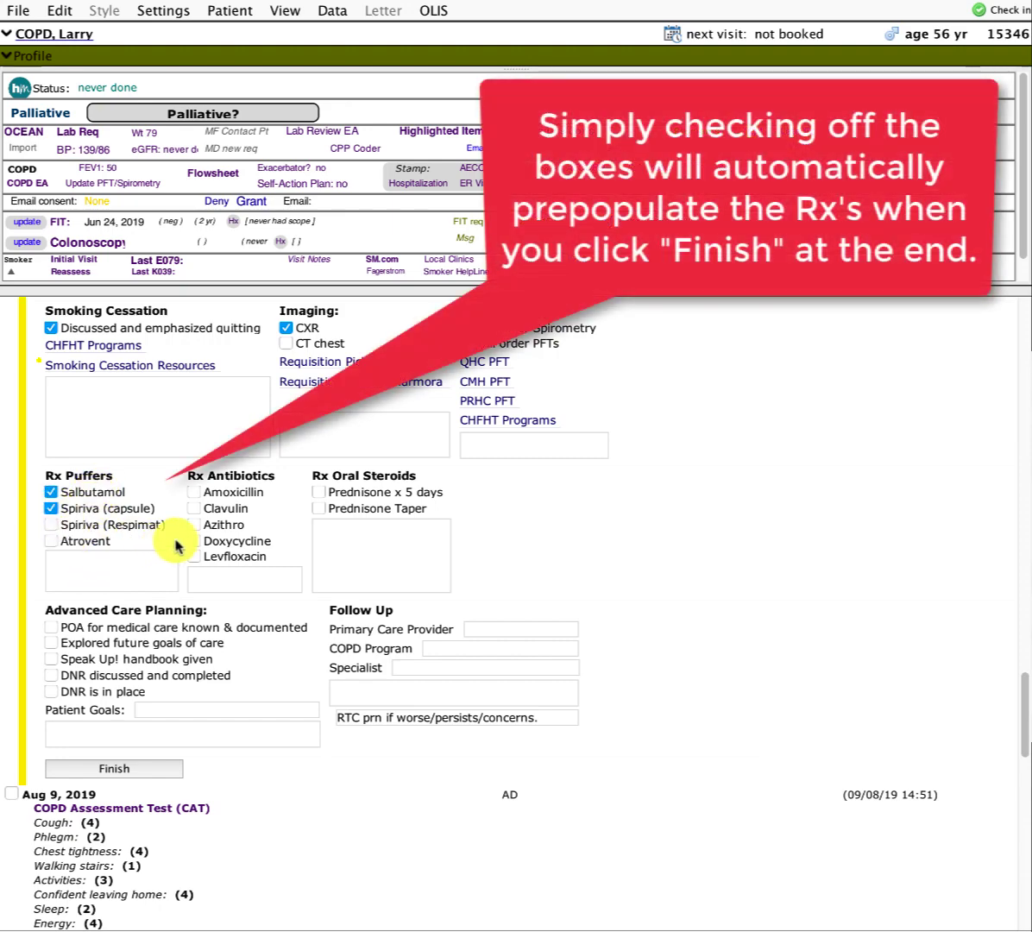
pyautogui.click(210, 494)
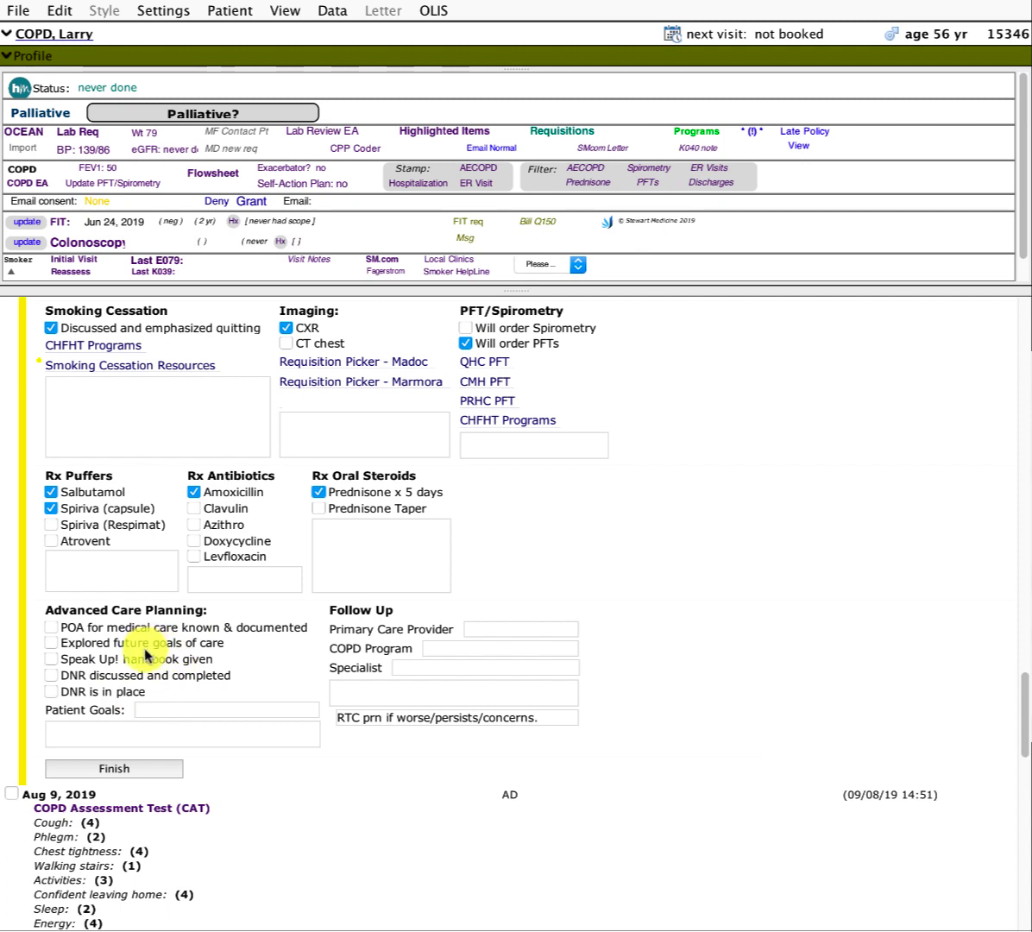
# Enter follow-ups (Specialist Oct 2019, COPD Program Jan 2020), add a note, and finish the form.
pyautogui.click(445, 648)
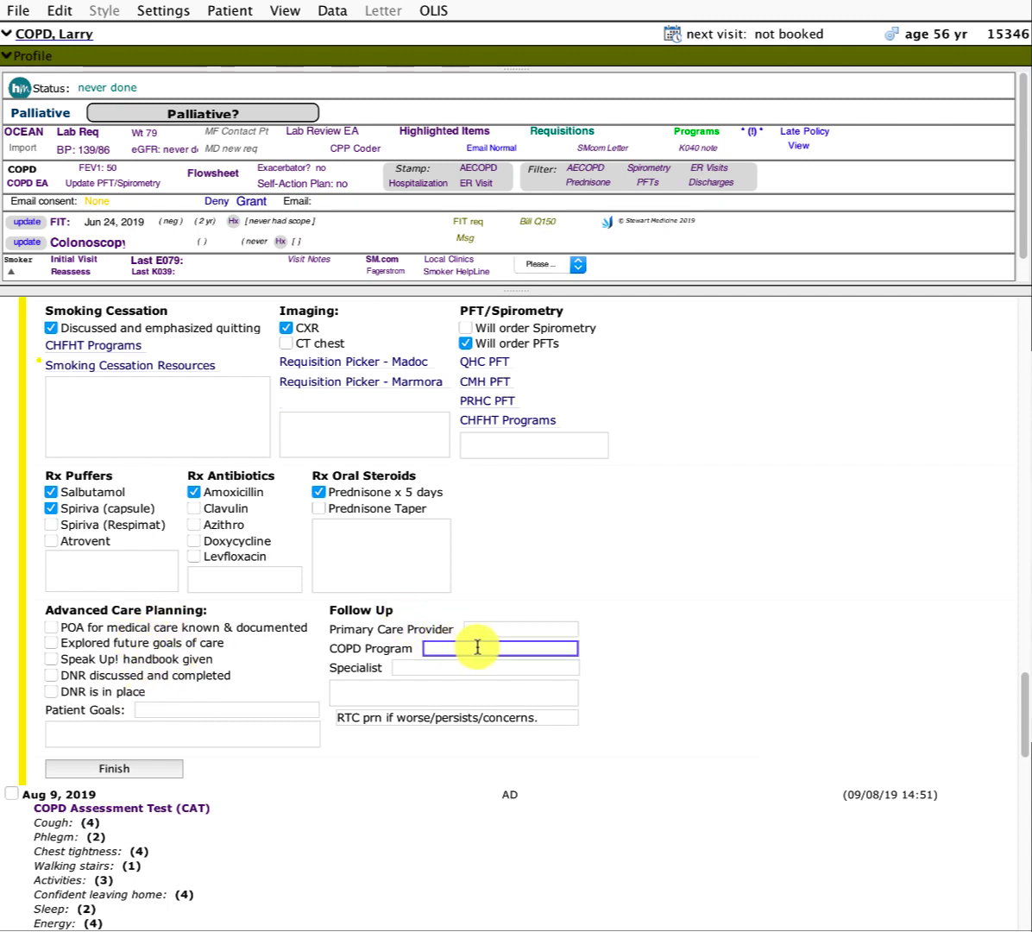
pyautogui.click(473, 629)
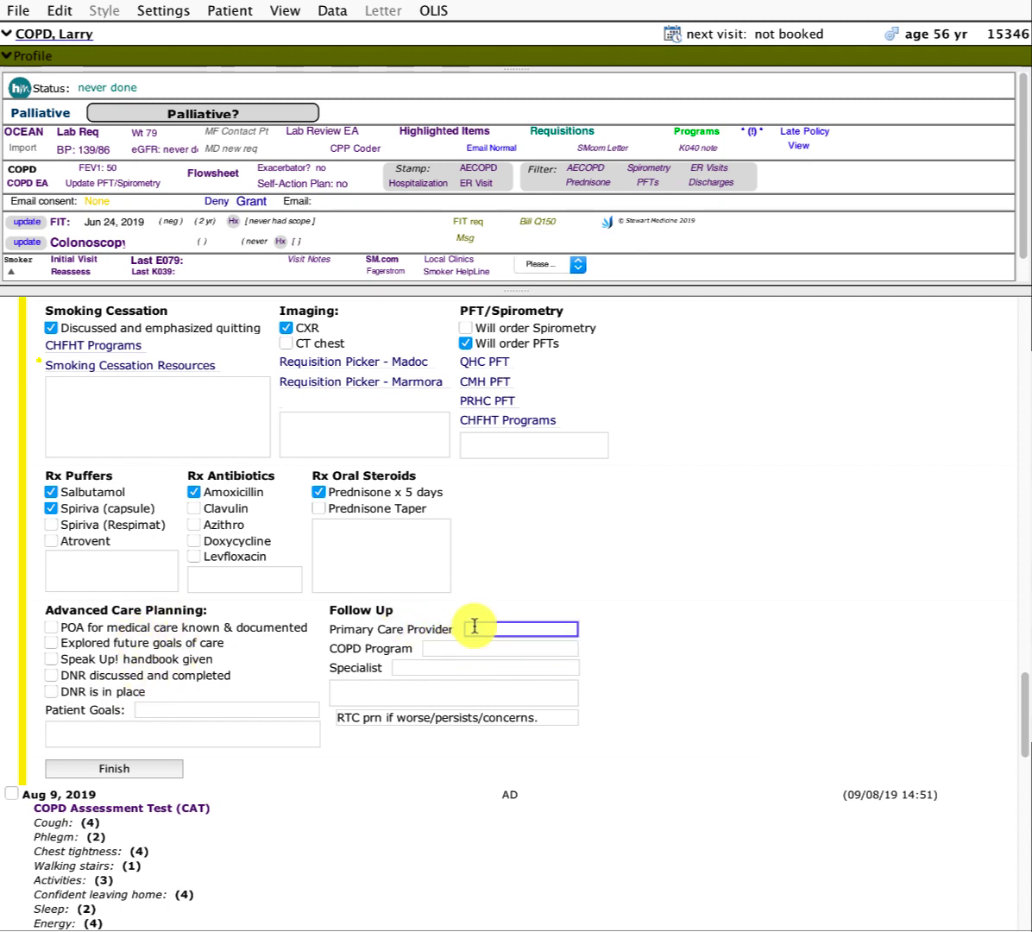
pyautogui.click(430, 664)
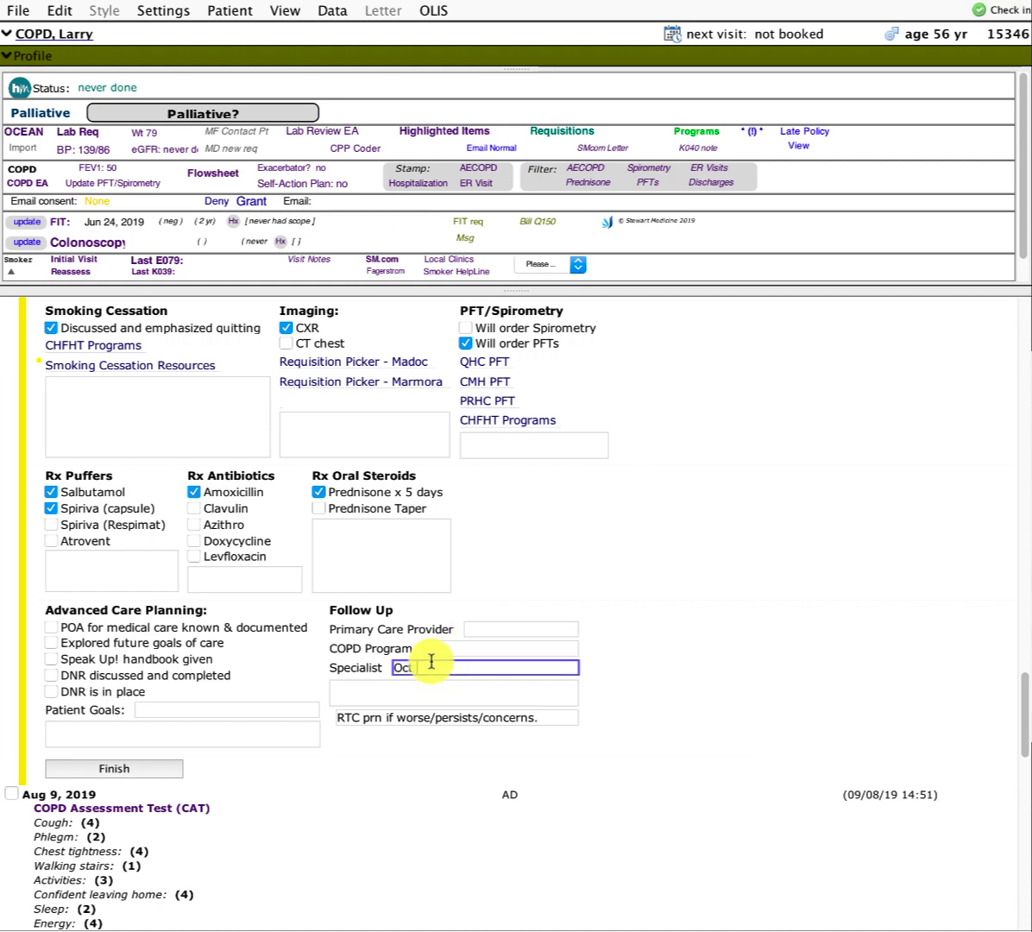
pyautogui.write('Oct 2019')
pyautogui.click(431, 644)
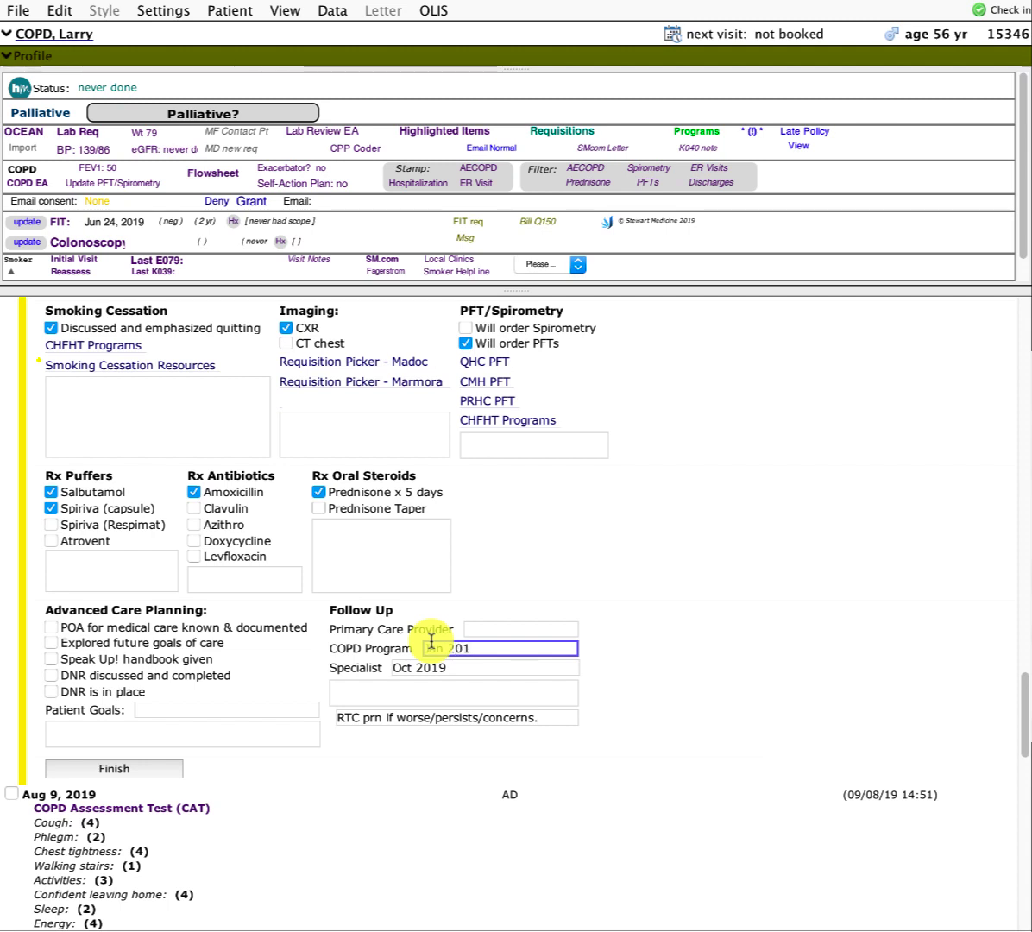
pyautogui.click(400, 694)
pyautogui.write('dfasdghaeh')
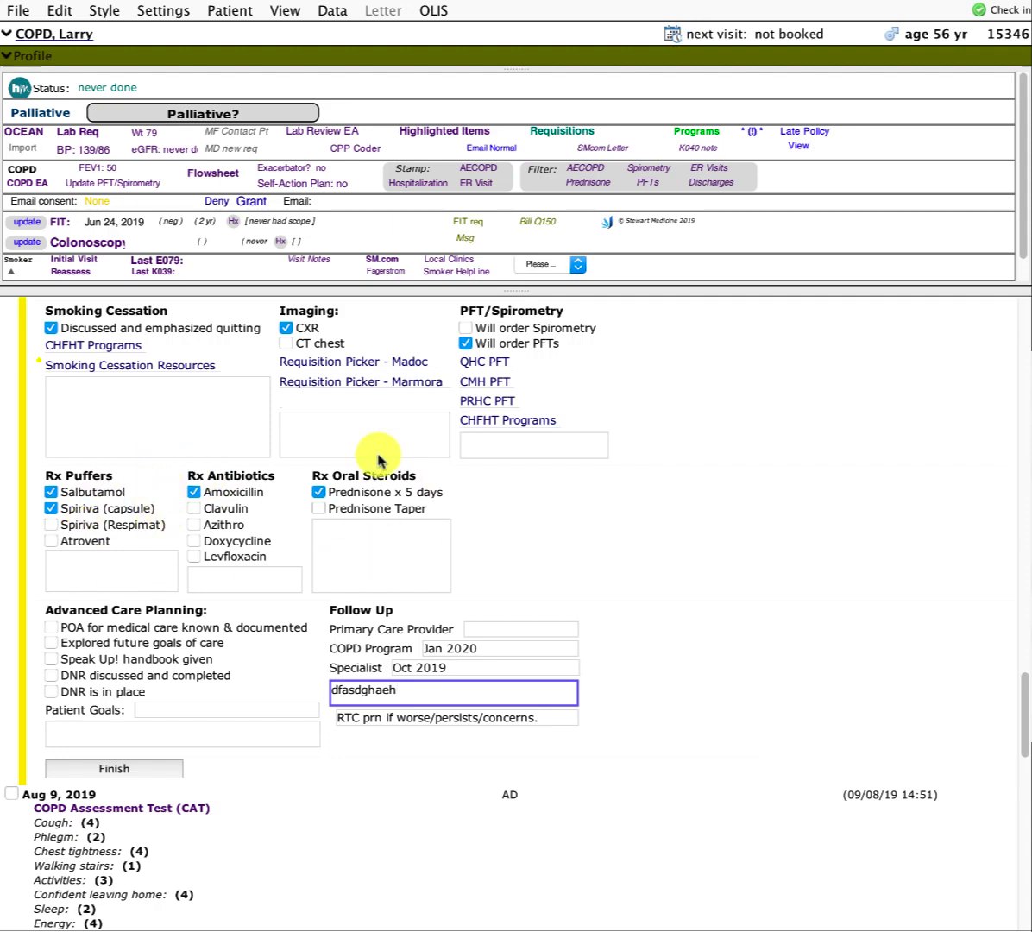
pyautogui.click(147, 769)
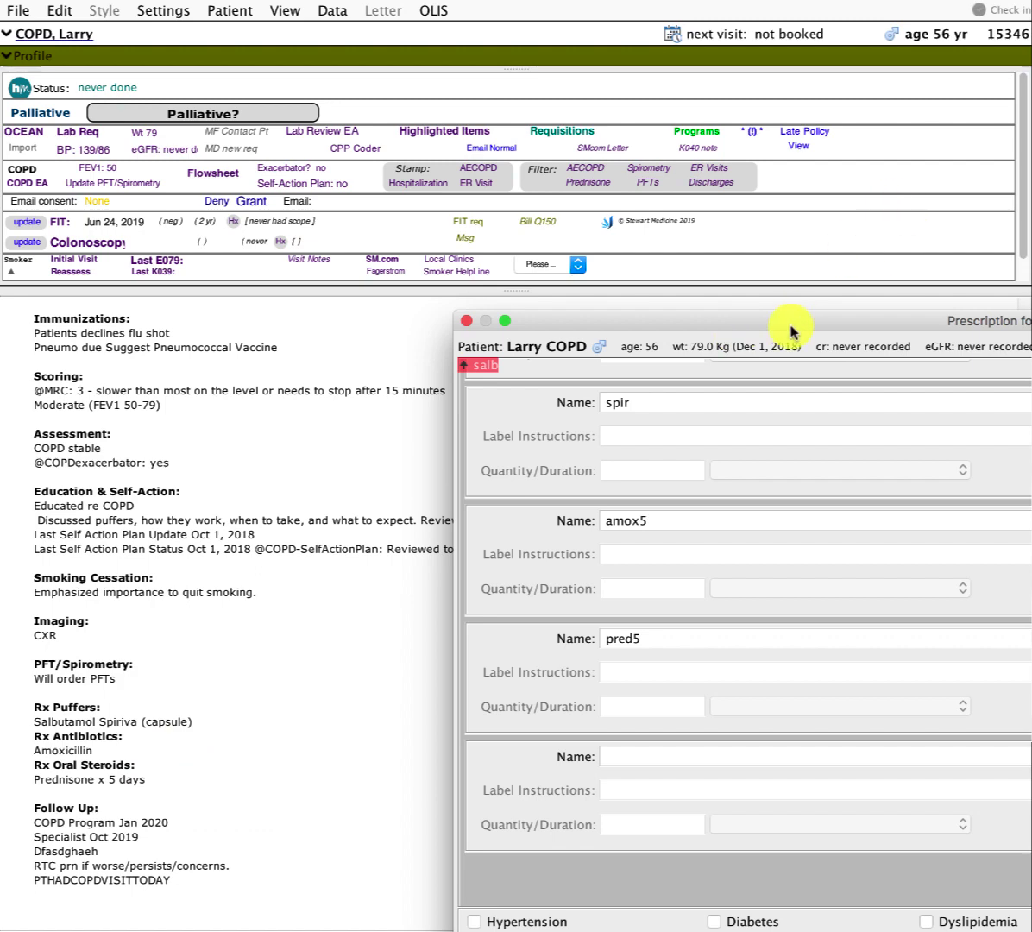
# Expand the spir, amox5 and pred5 shortcuts into full Spiriva, amoxicillin and prednisone prescriptions.
pyautogui.moveTo(756, 315); pyautogui.dragTo(374, 162)
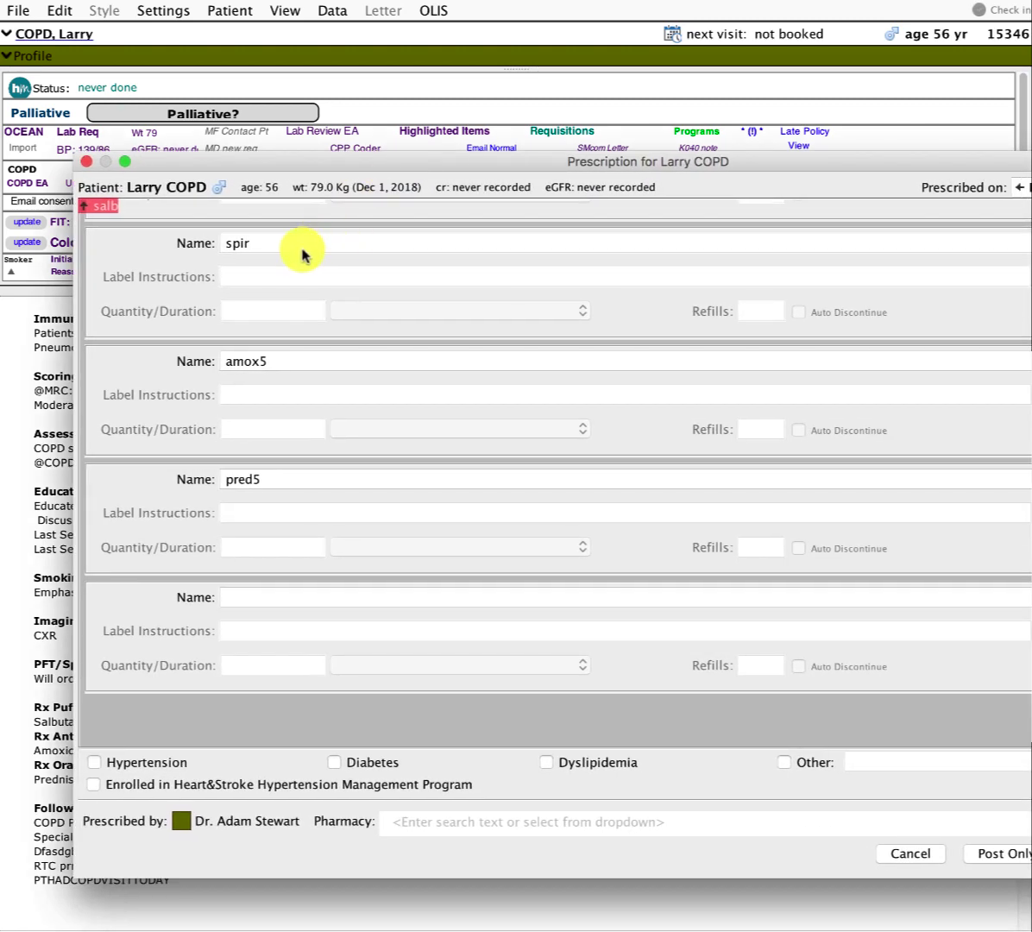
pyautogui.click(278, 252)
pyautogui.press('Return')
pyautogui.scroll(3, 296, 322)
pyautogui.click(293, 295)
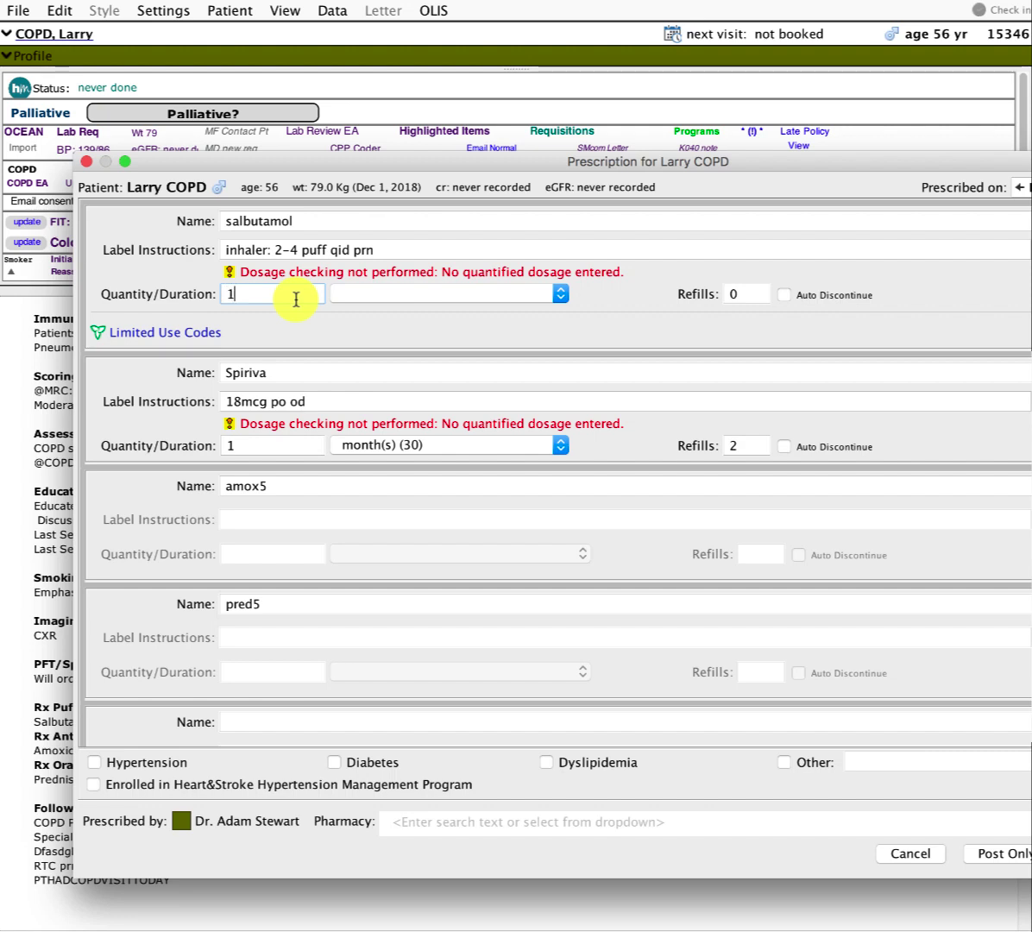
pyautogui.press('Tab')
pyautogui.press('Tab')
pyautogui.press('Tab')
pyautogui.press('Tab')
pyautogui.press('Tab')
pyautogui.press('Tab')
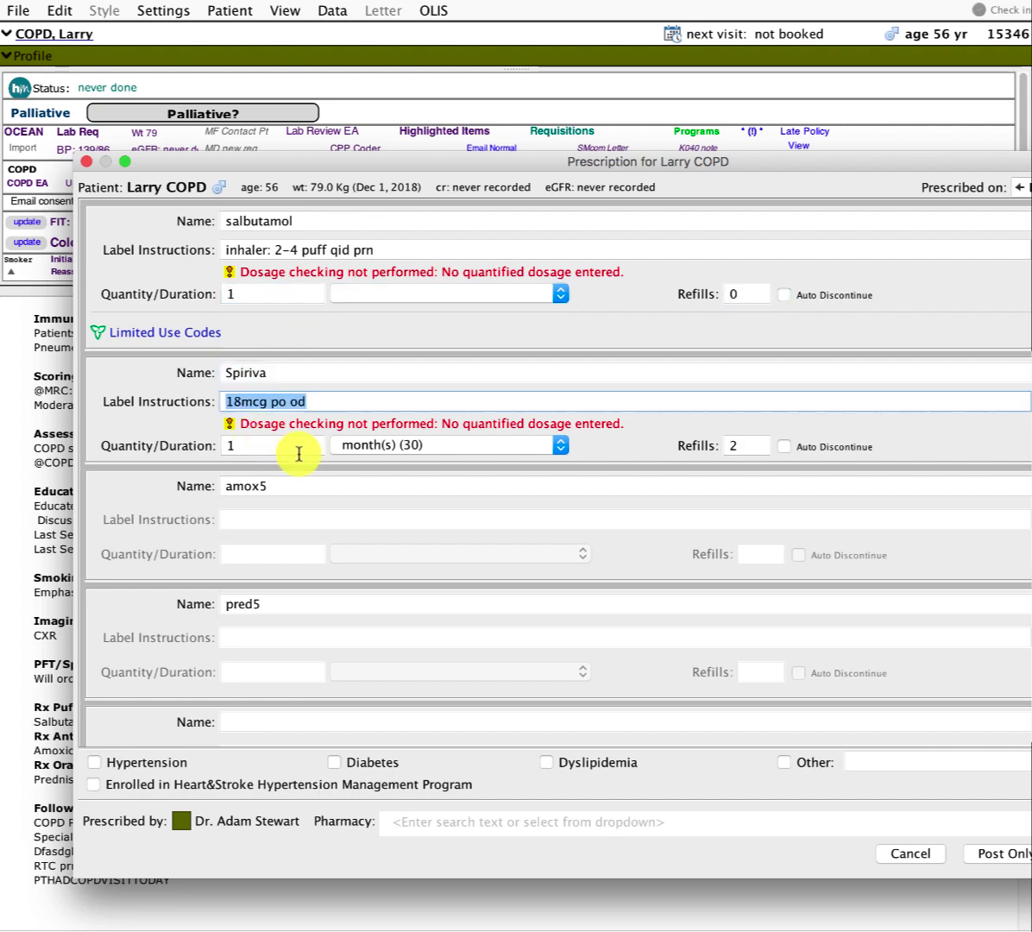
pyautogui.press('Tab')
pyautogui.press('Tab')
pyautogui.press('Tab')
pyautogui.press('Tab')
pyautogui.click(278, 484)
pyautogui.press('Return')
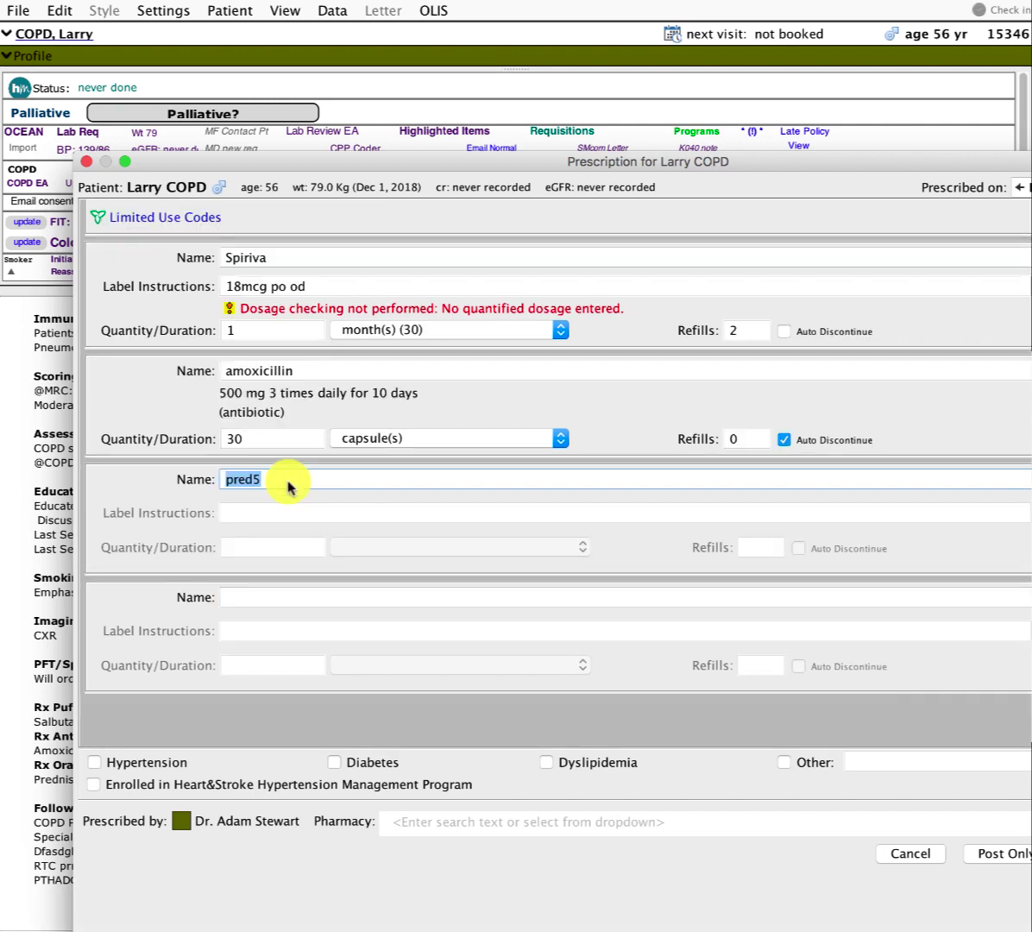
pyautogui.press('Return')
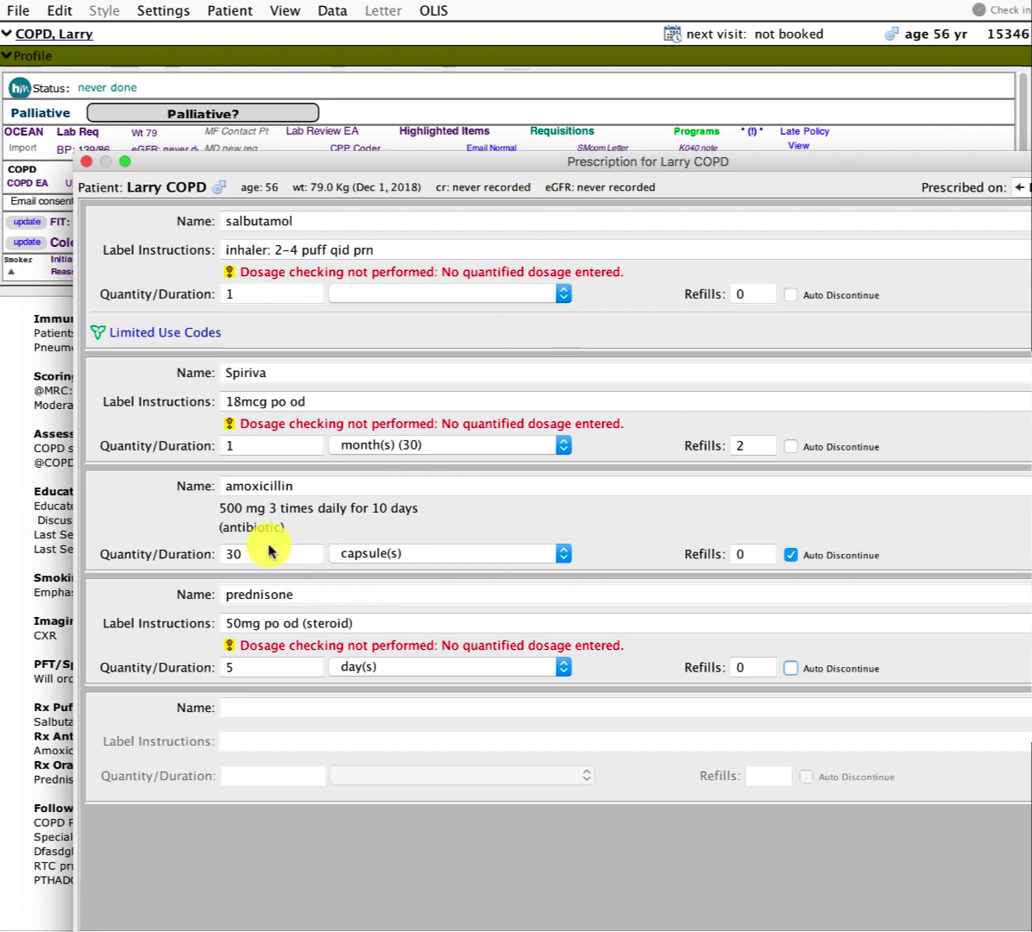
# Add pharmacy instructions about the self-action plan to the amoxicillin prescription.
pyautogui.click(668, 535)
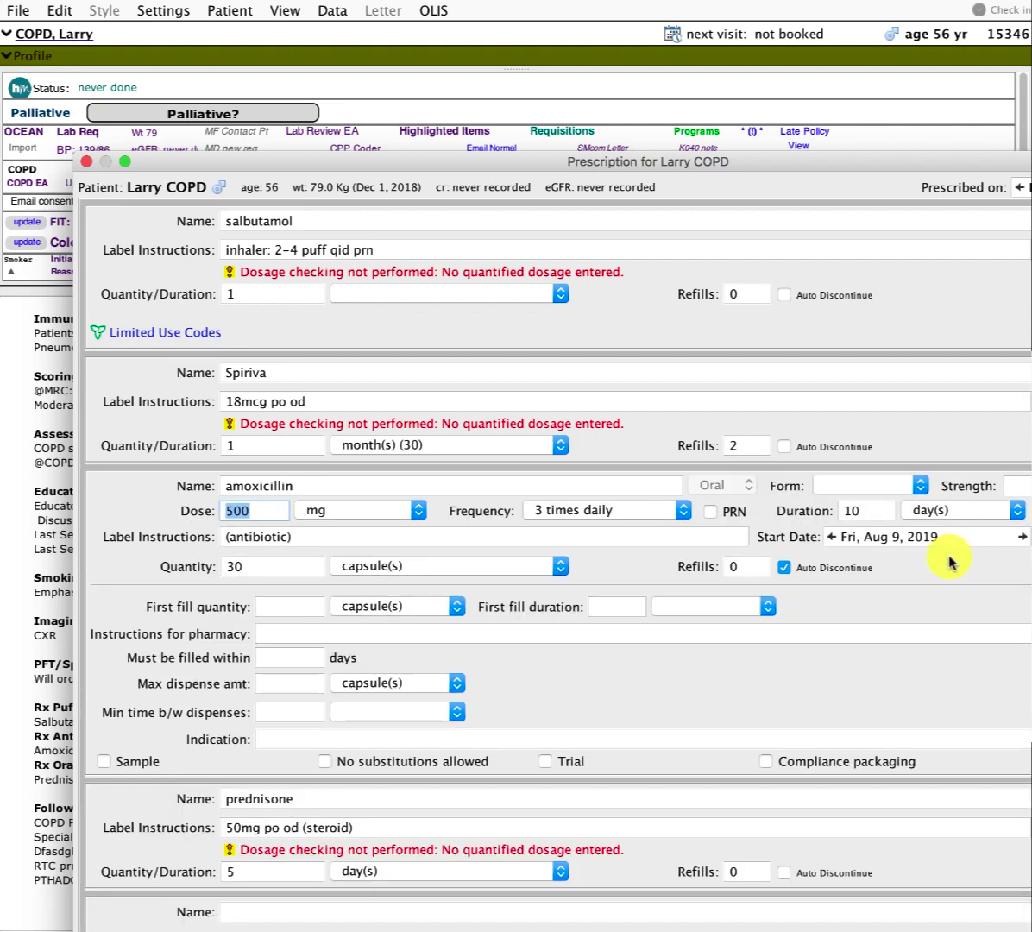
pyautogui.click(275, 630)
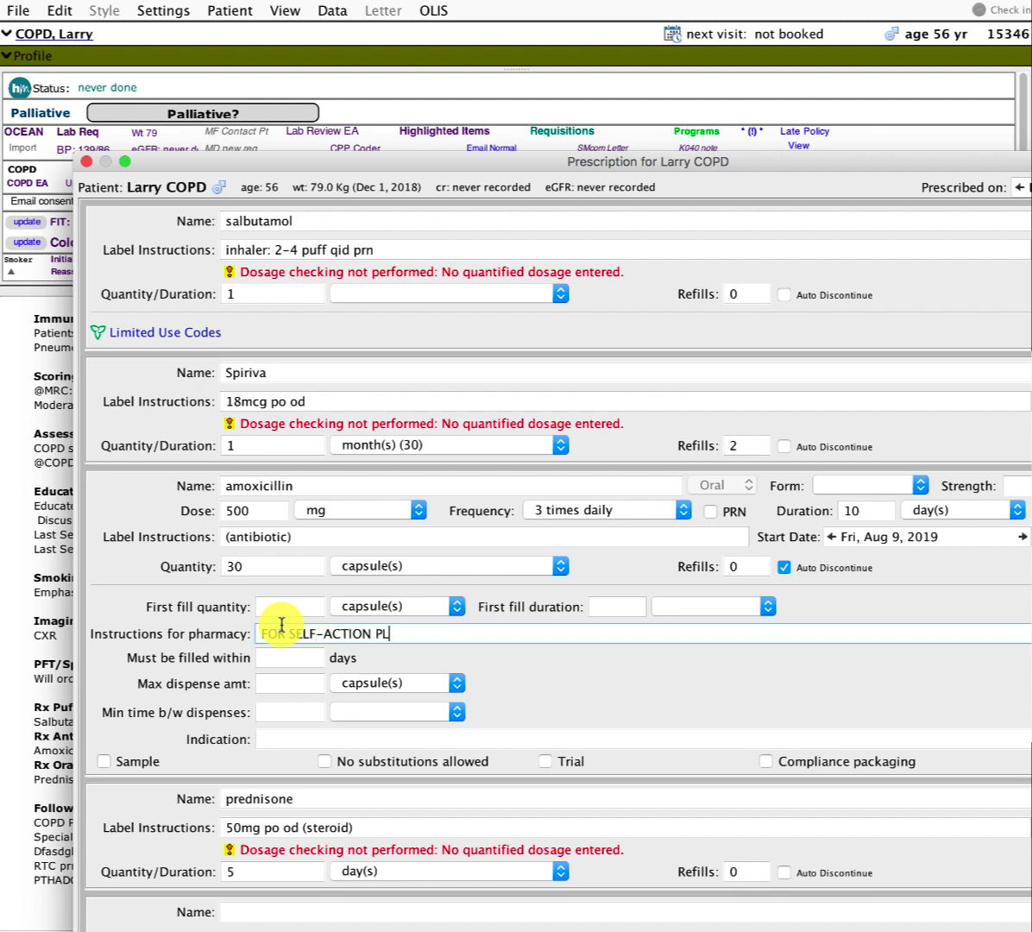
pyautogui.press('Return')
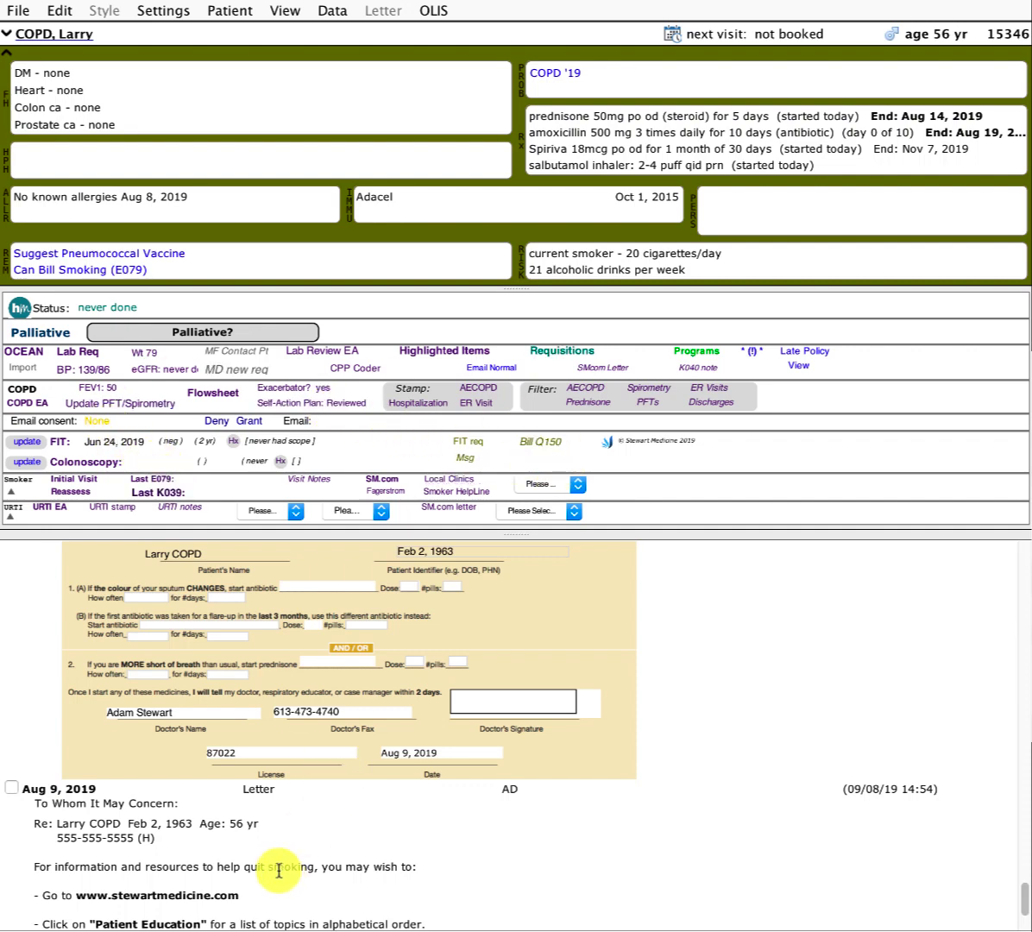
# Filter the chart for ER Visits and Discharges to confirm none exist.
pyautogui.scroll(5, 272, 871)
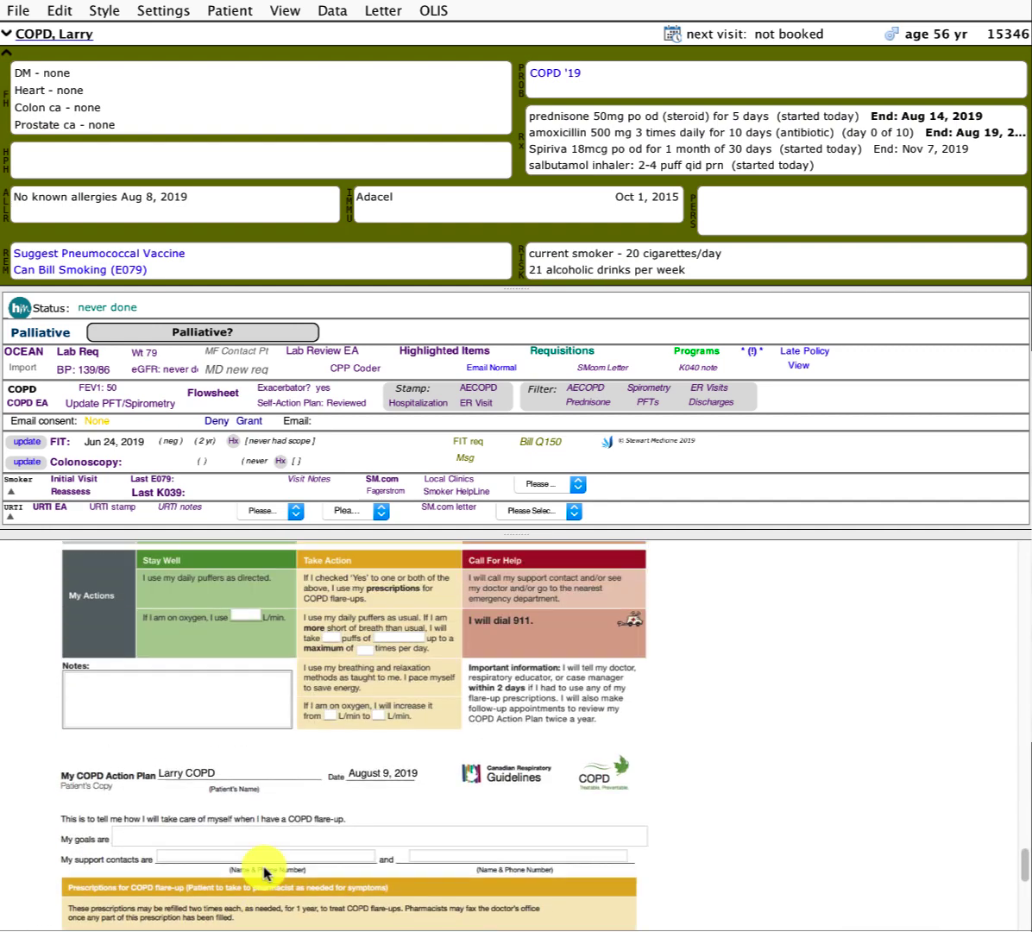
pyautogui.scroll(10, 265, 871)
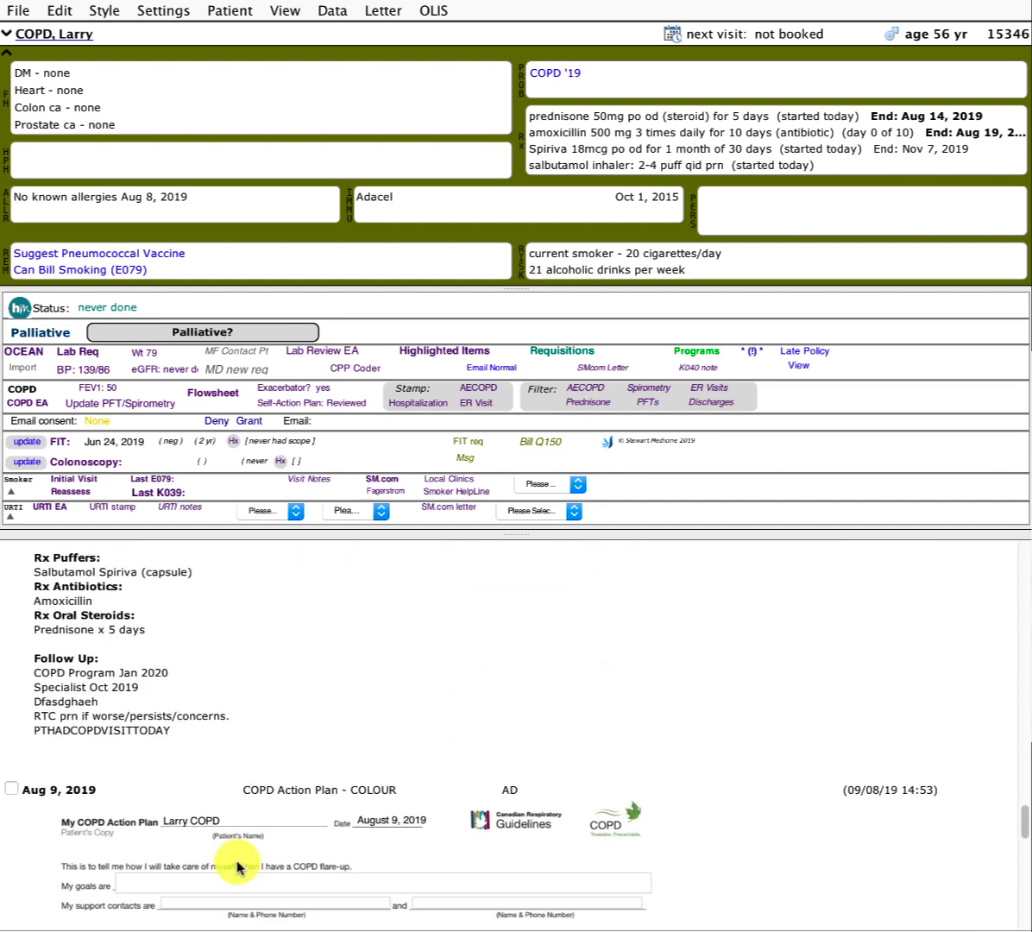
pyautogui.scroll(3, 237, 861)
pyautogui.scroll(4, 238, 862)
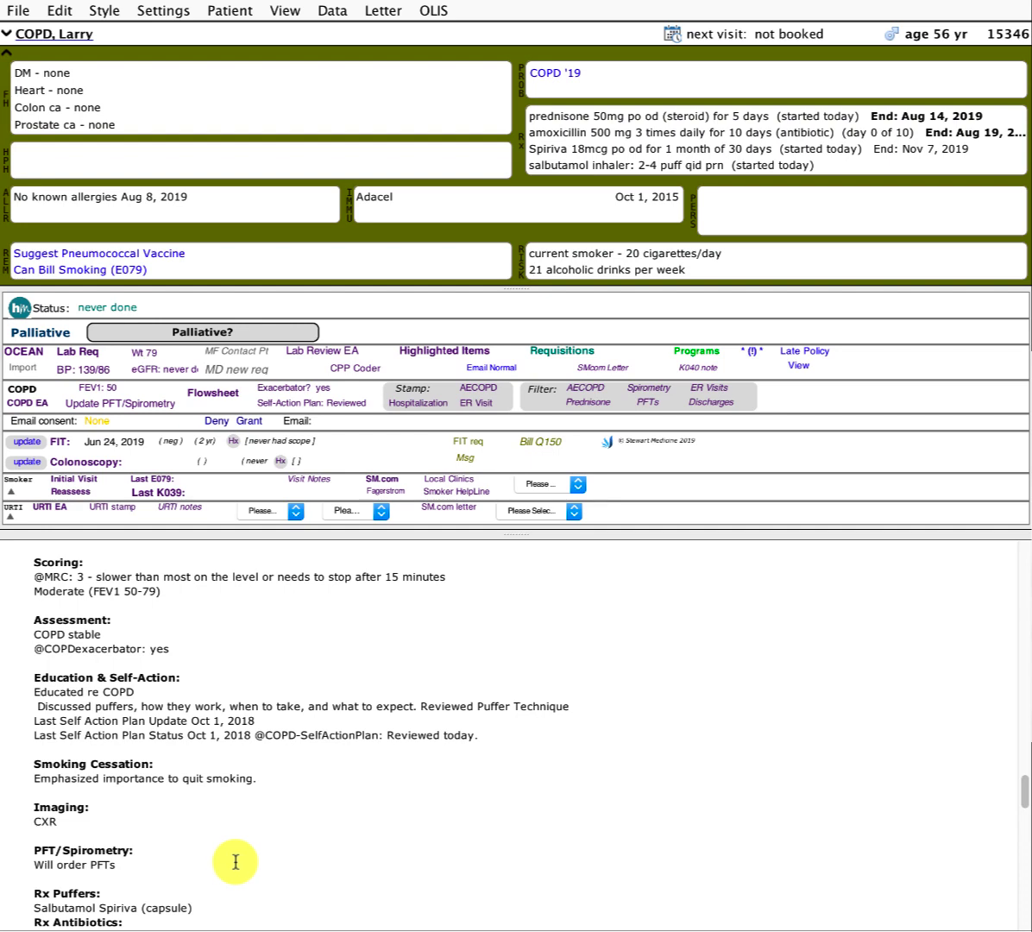
pyautogui.scroll(5, 215, 828)
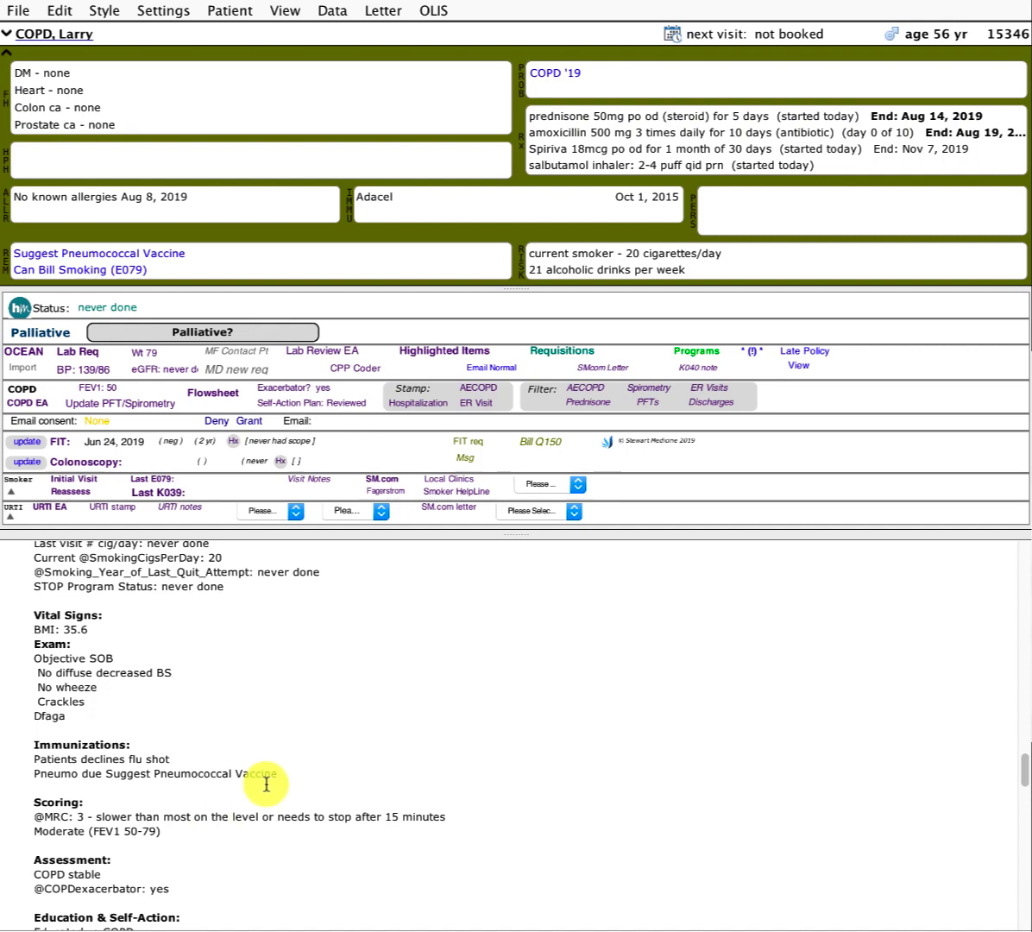
pyautogui.click(711, 393)
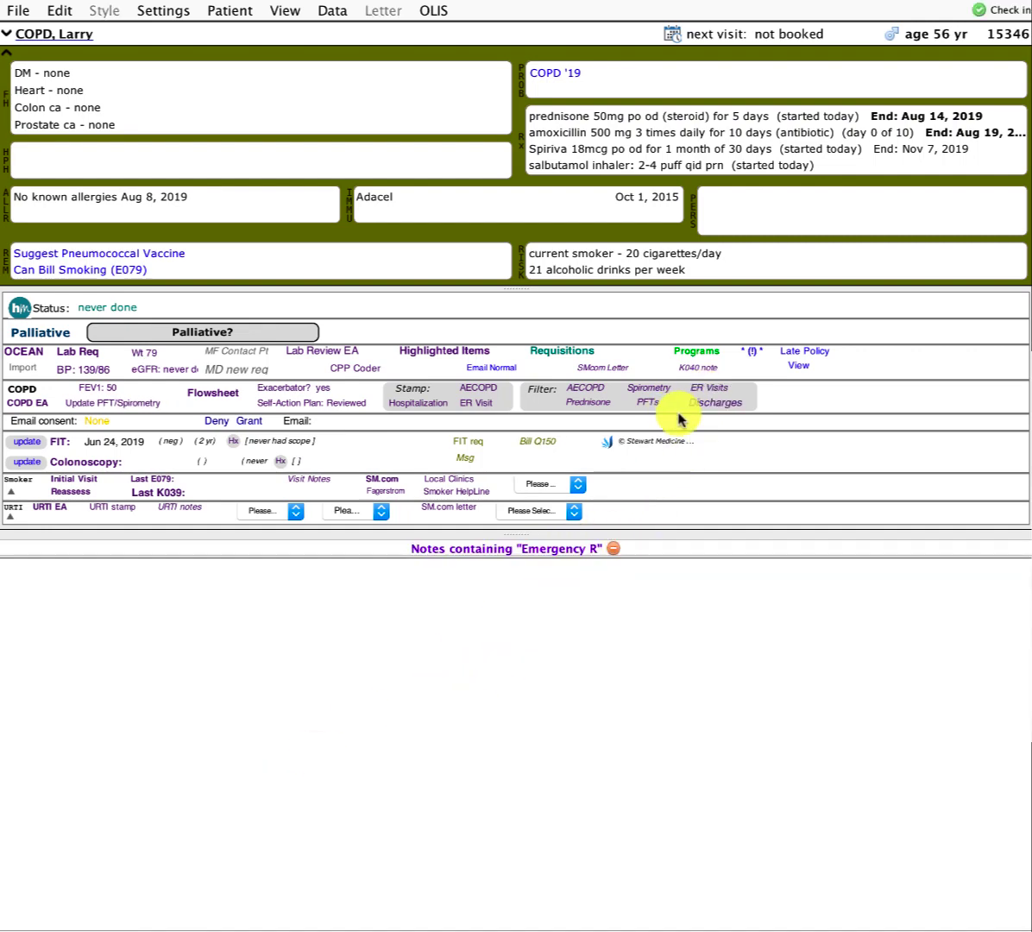
pyautogui.click(701, 403)
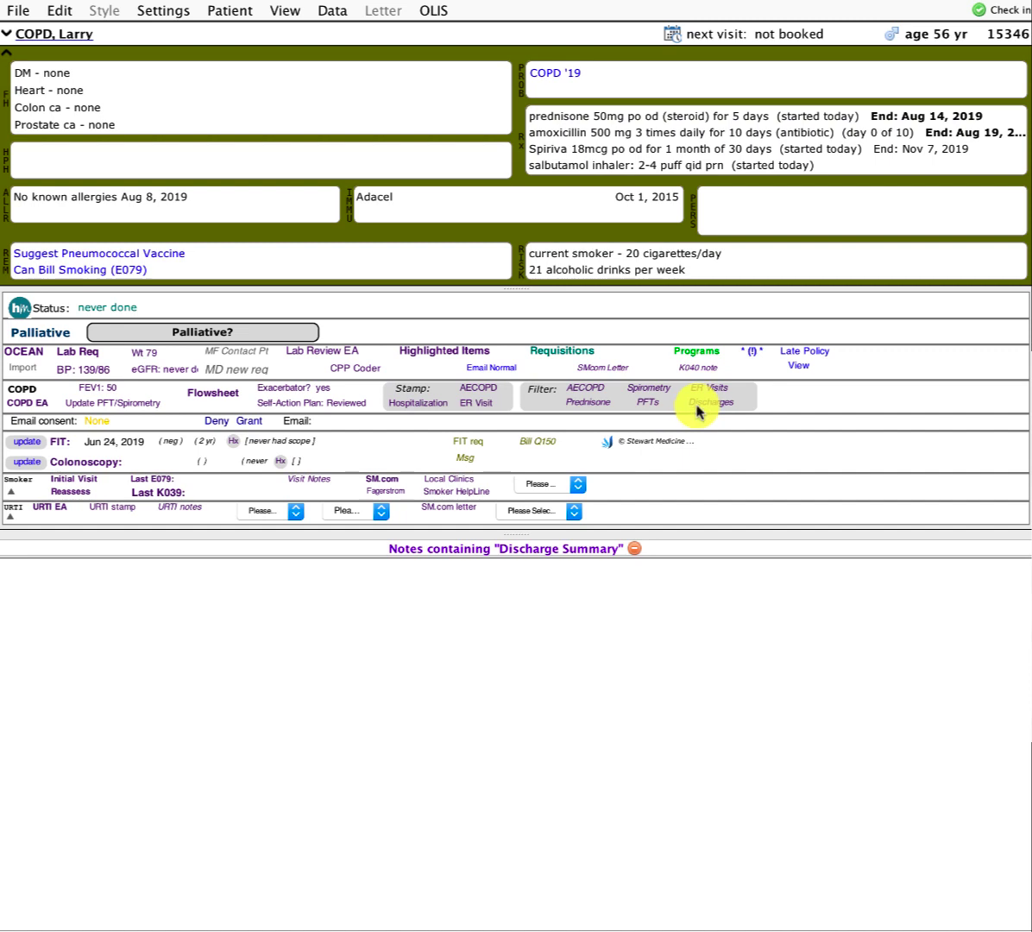
# Clear the filter and start a new report entry at the end of the notes.
pyautogui.click(477, 670)
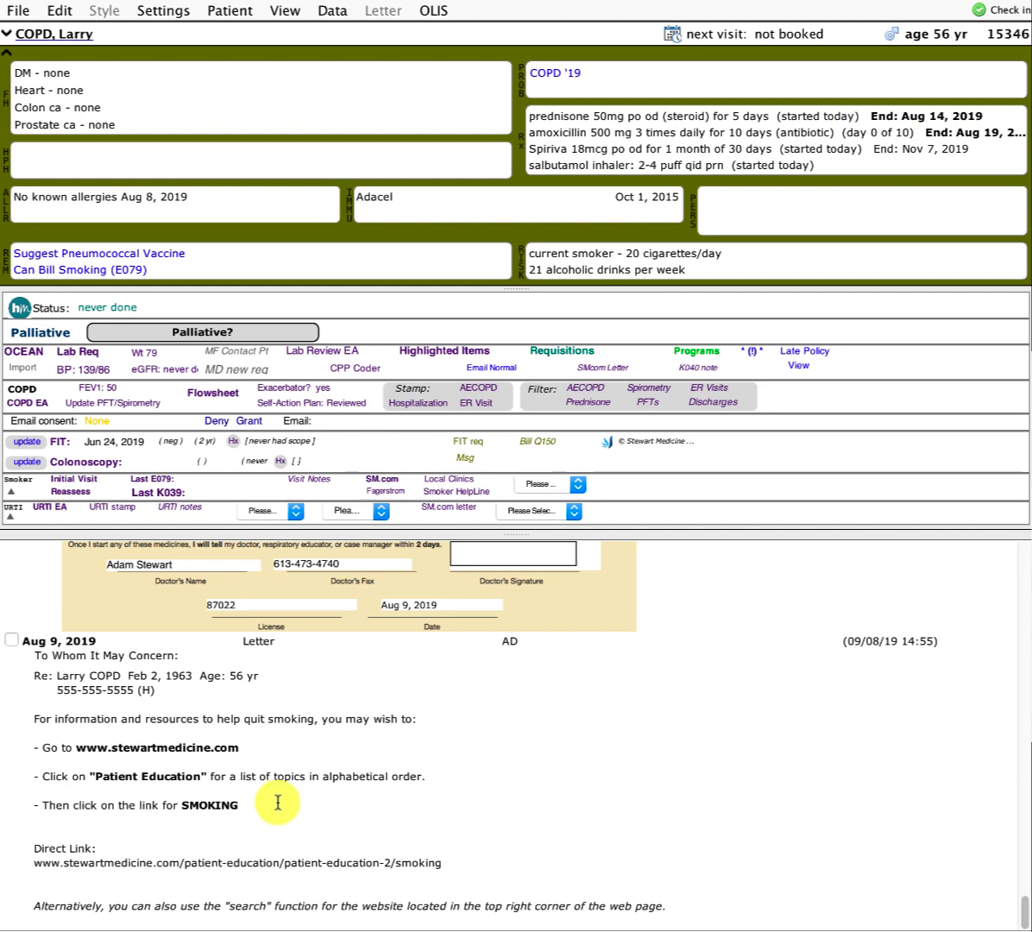
pyautogui.click(270, 796)
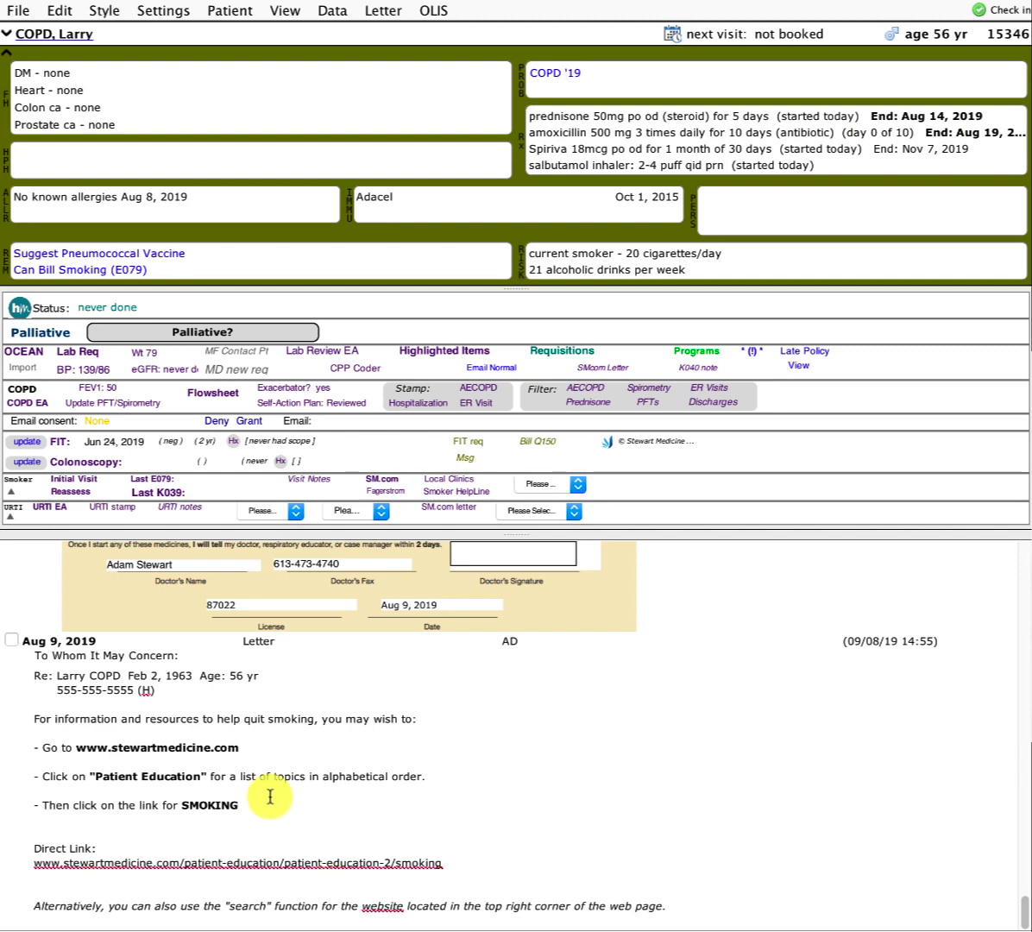
pyautogui.hotkey('ctrl', 's')
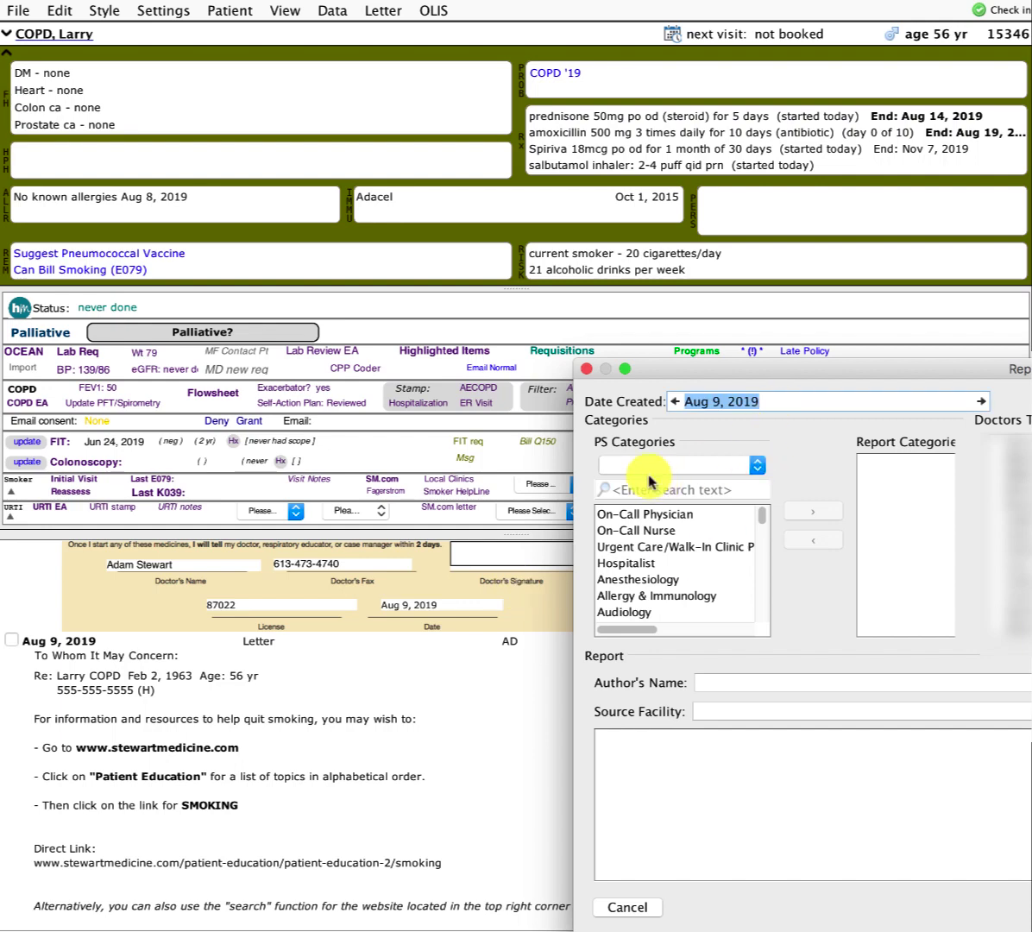
# Assign the new report the Emergency Medicine category.
pyautogui.click(637, 489)
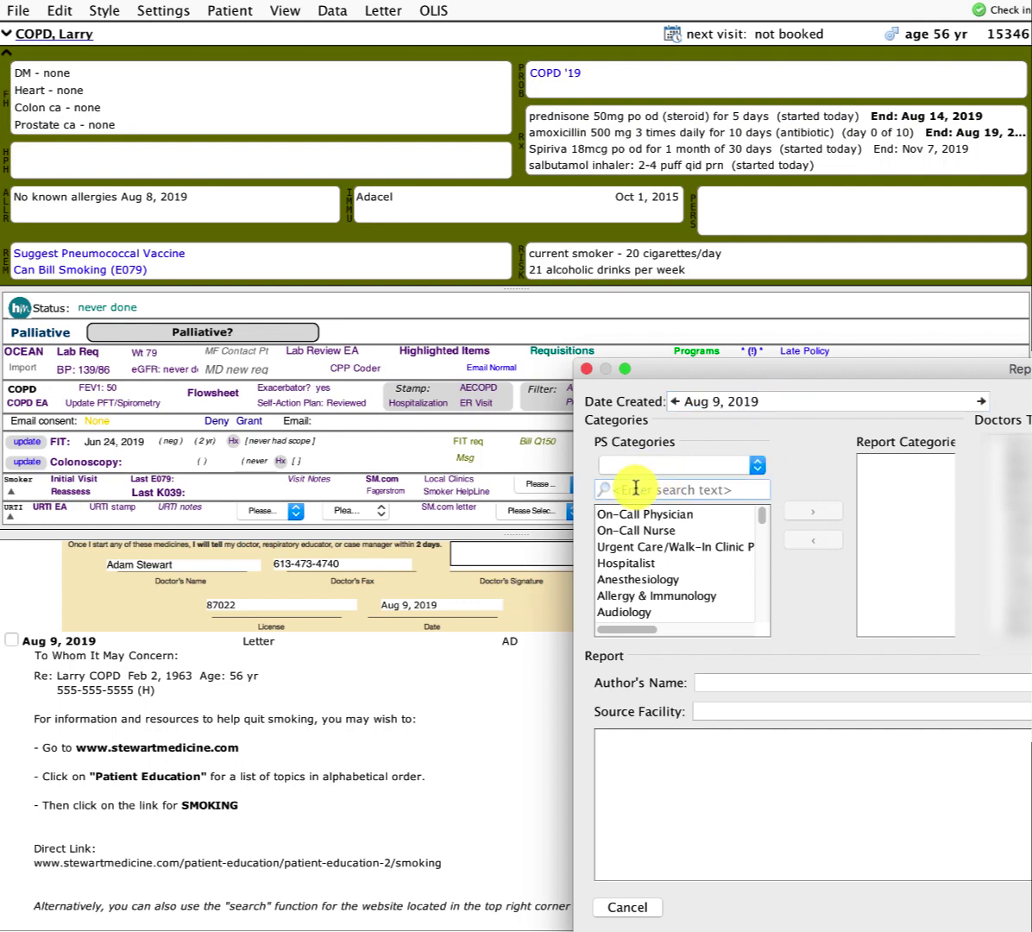
pyautogui.write('emer')
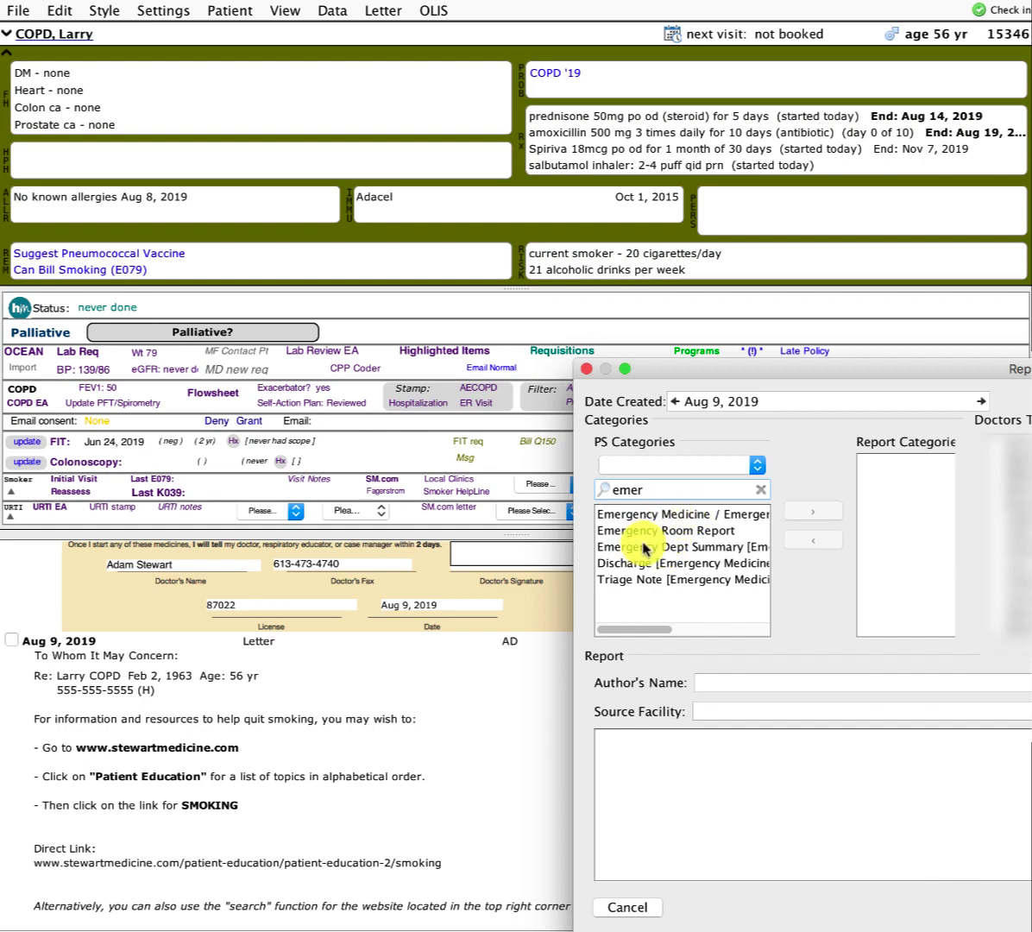
pyautogui.click(682, 514)
pyautogui.click(802, 512)
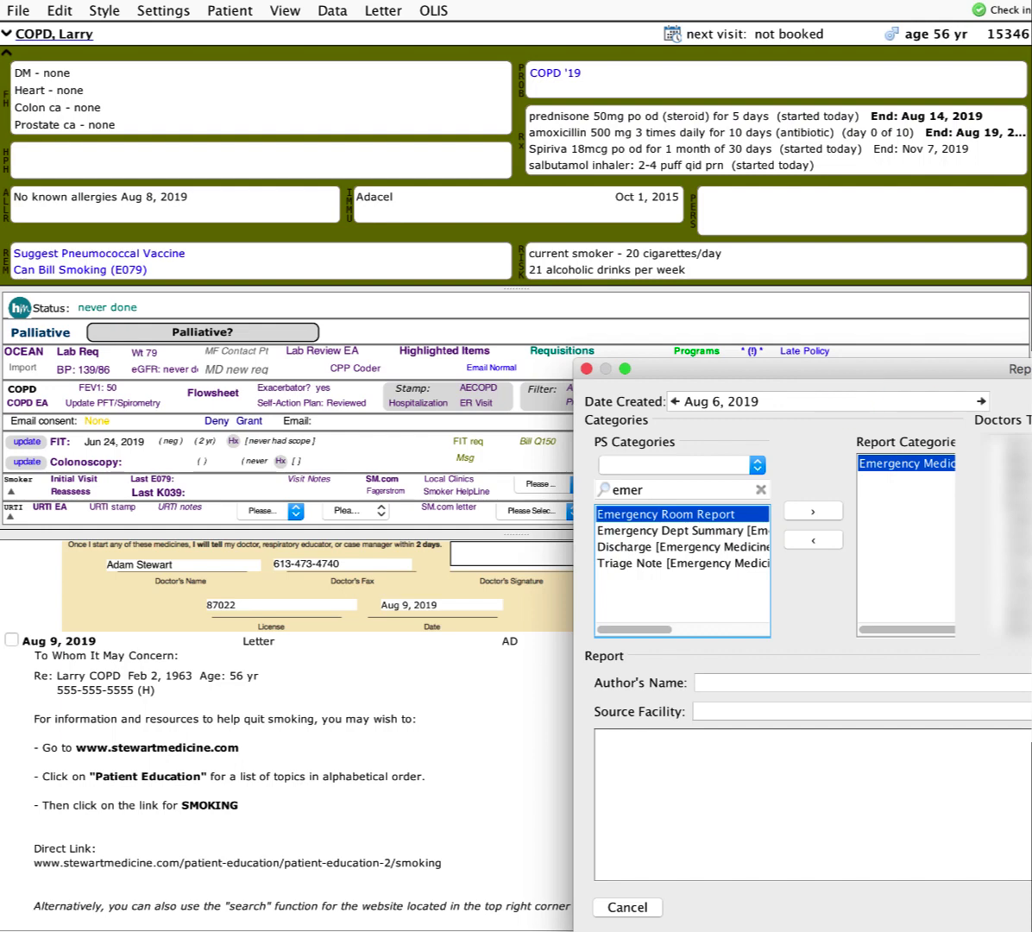
# Enter 'ER visit' and '+AECOPD' as the report text and save it.
pyautogui.click(846, 773)
pyautogui.write('ER visit')
pyautogui.press('Return')
pyautogui.write('EA')
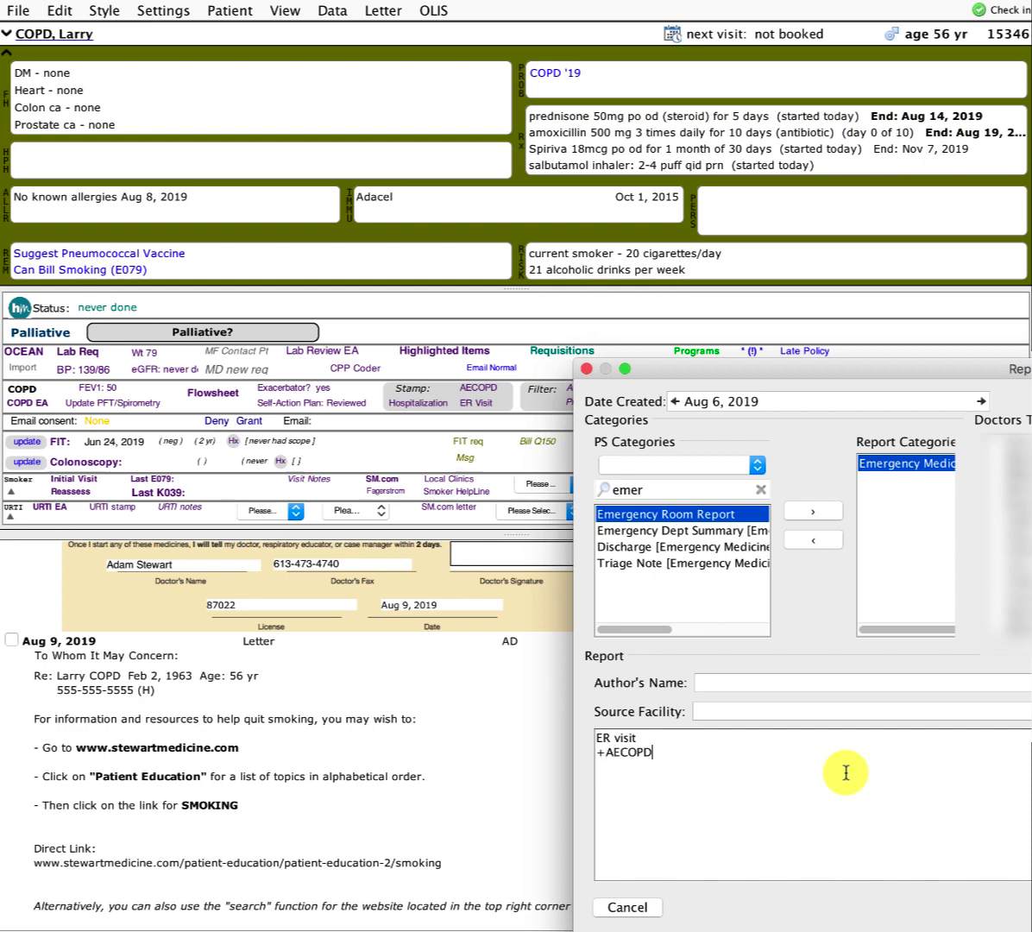
pyautogui.click(861, 917)
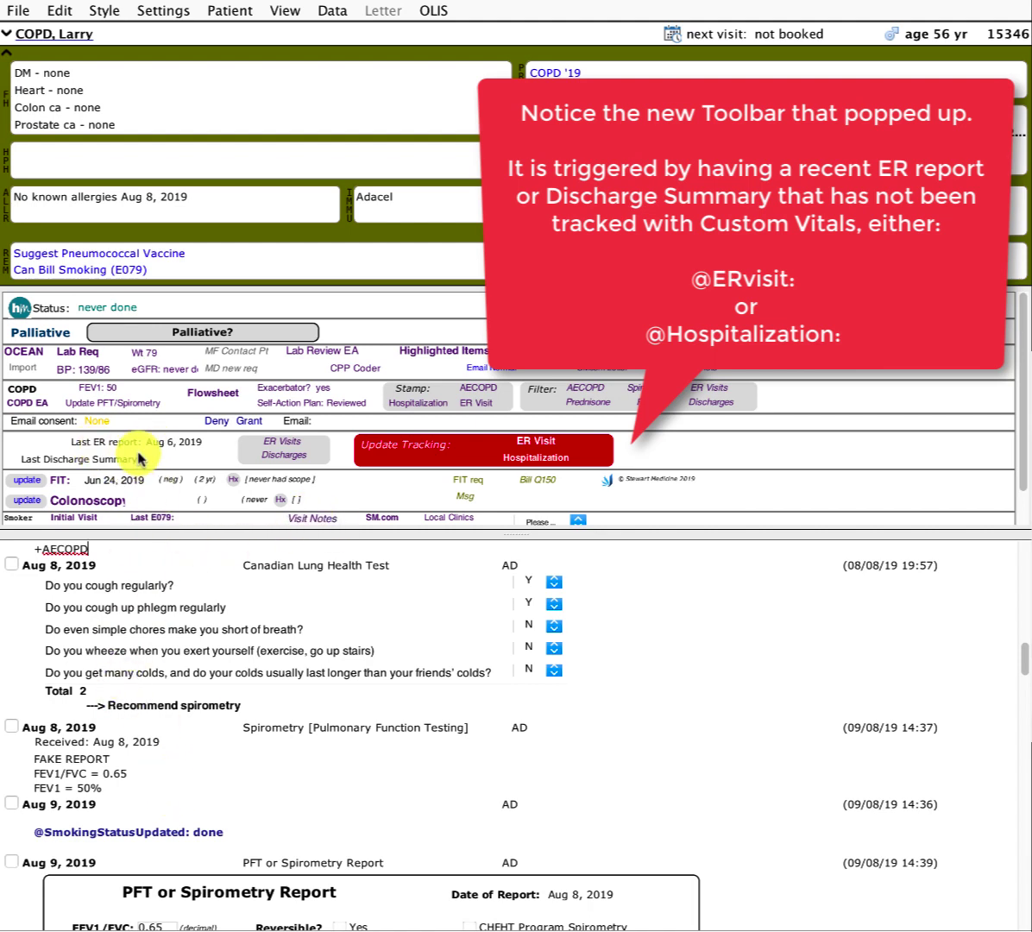
pyautogui.scroll(3, 104, 656)
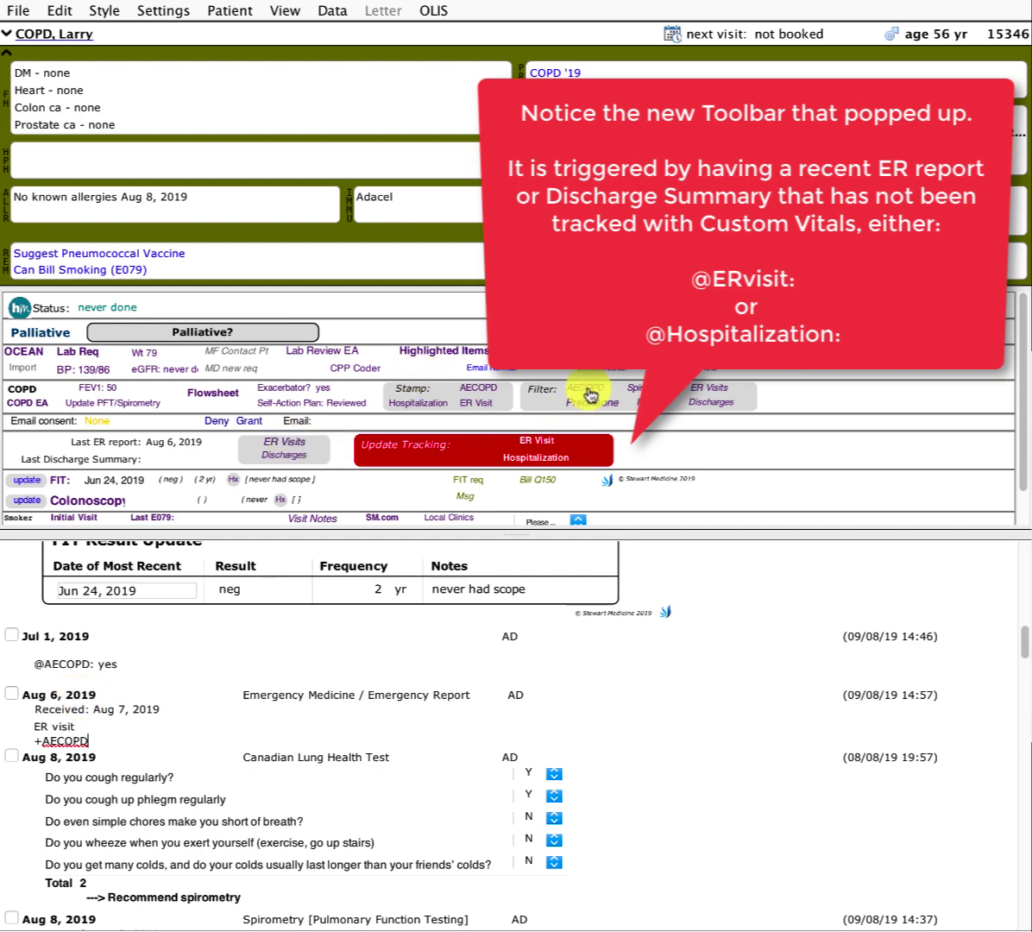
pyautogui.click(290, 445)
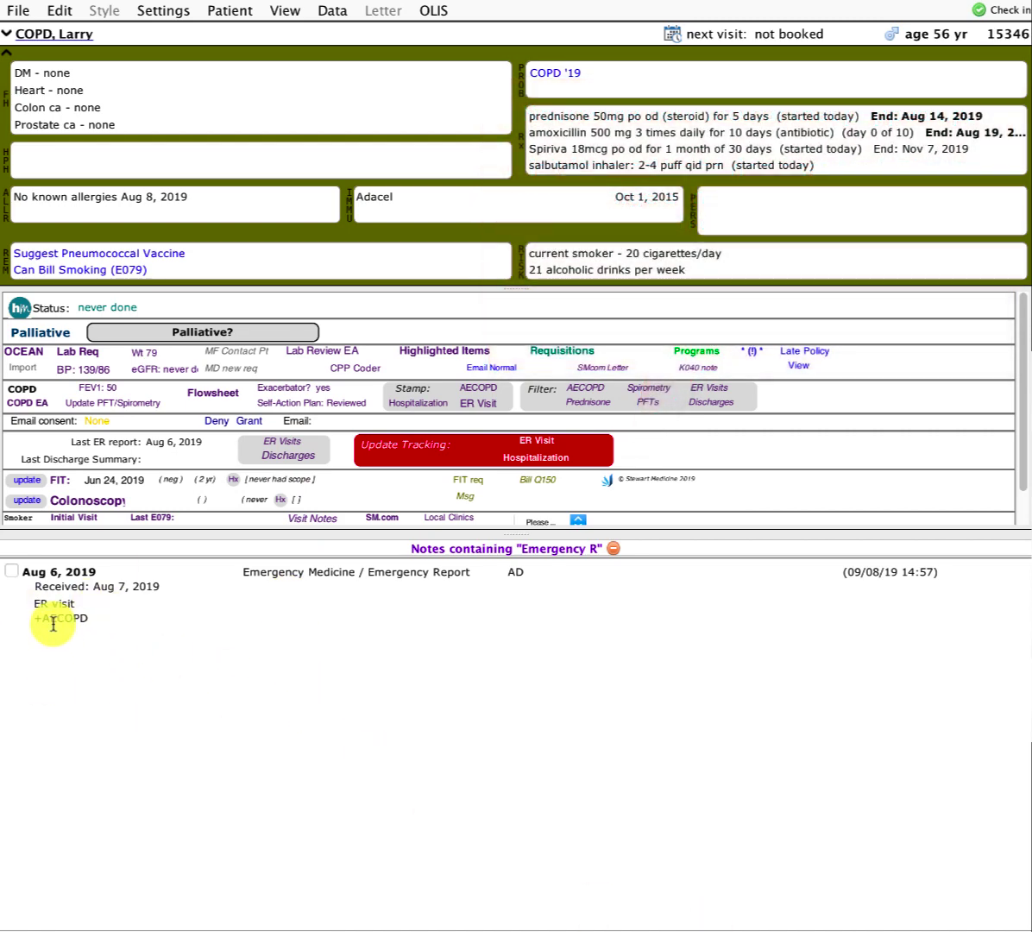
pyautogui.click(290, 455)
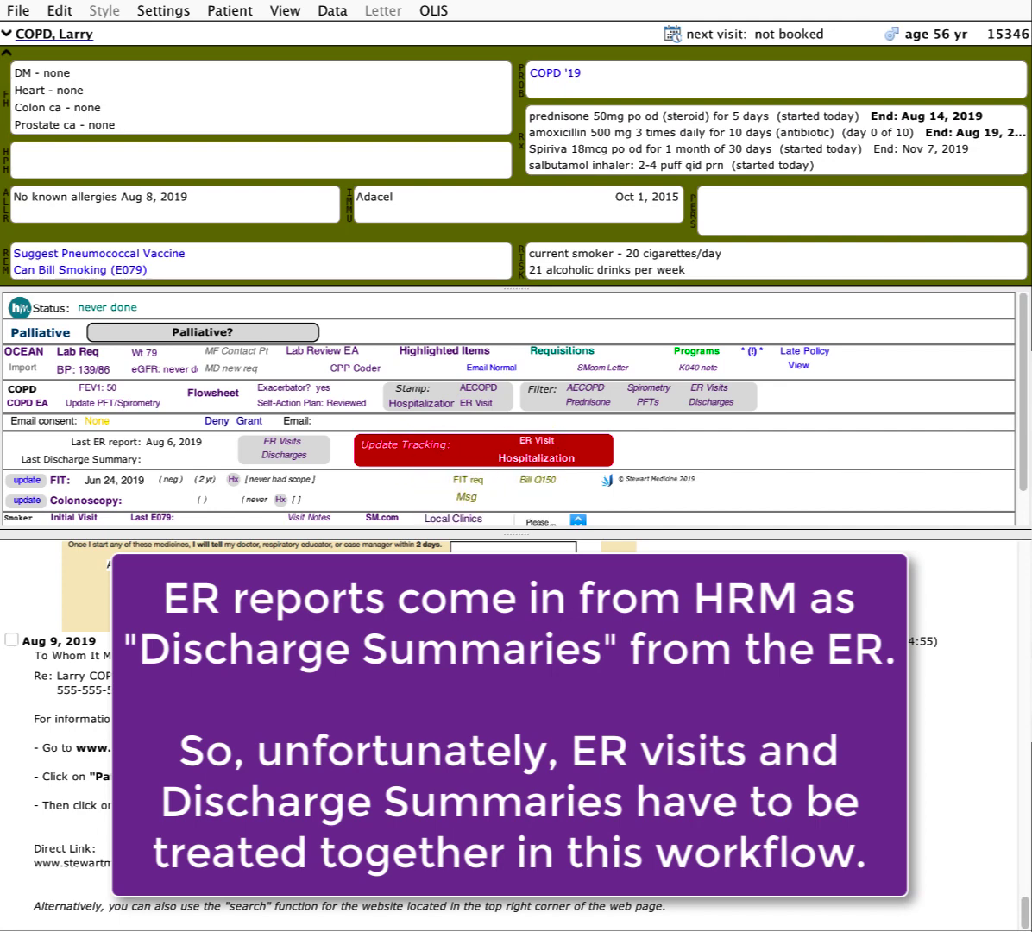
# Stamp AECOPD: yes and redate the new note to Aug 6, 2019.
pyautogui.scroll(5, 448, 690)
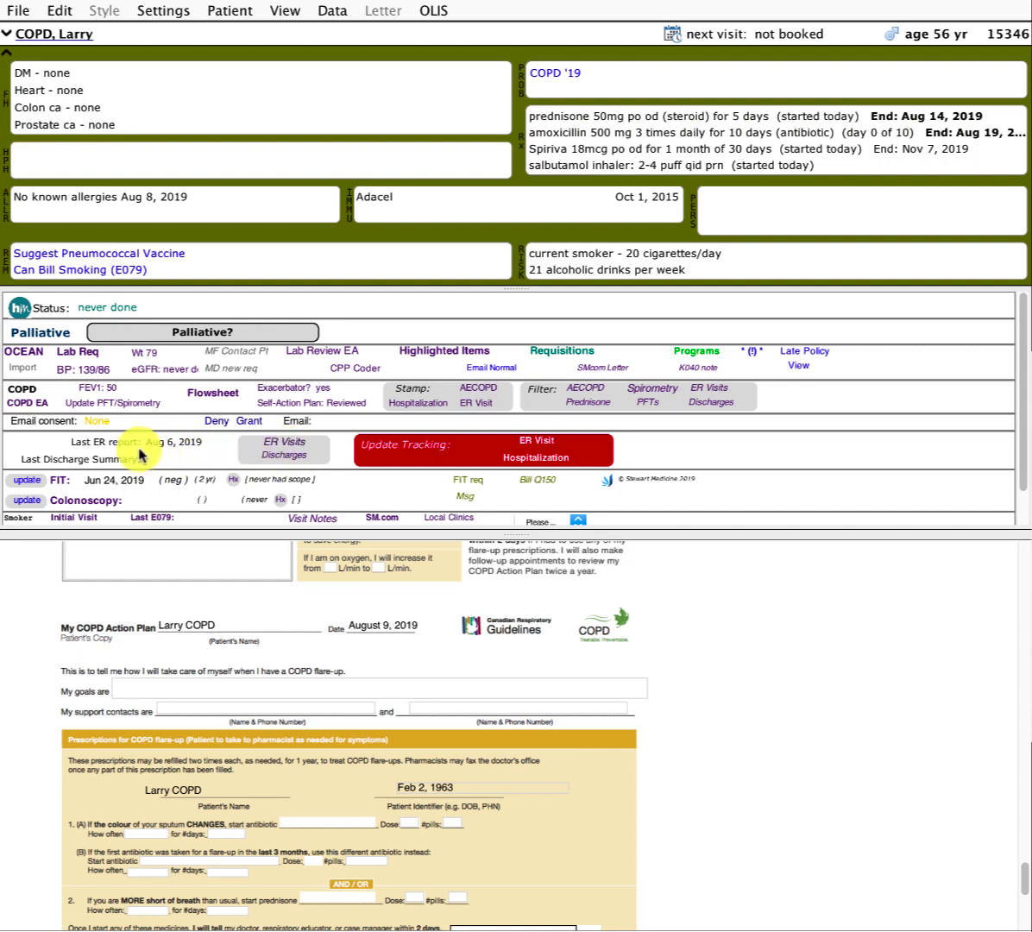
pyautogui.click(274, 445)
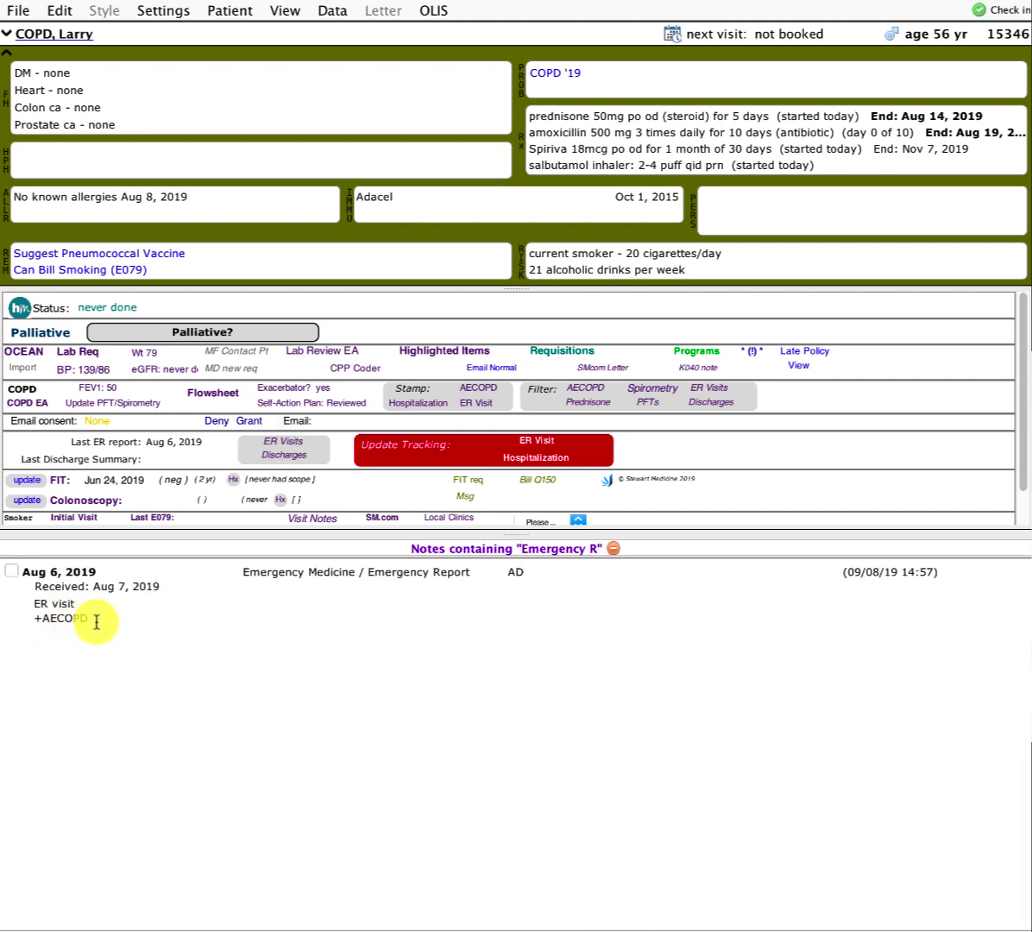
pyautogui.click(474, 391)
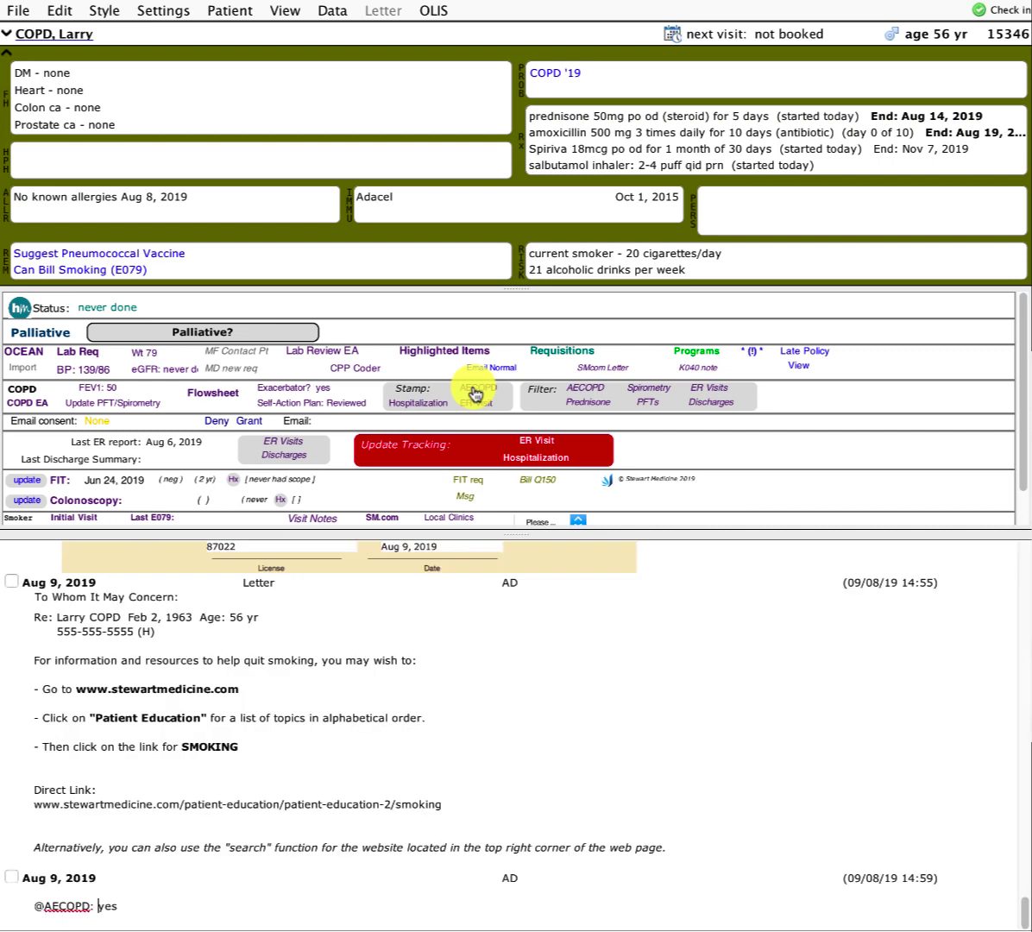
pyautogui.rightClick(76, 879)
pyautogui.click(128, 912)
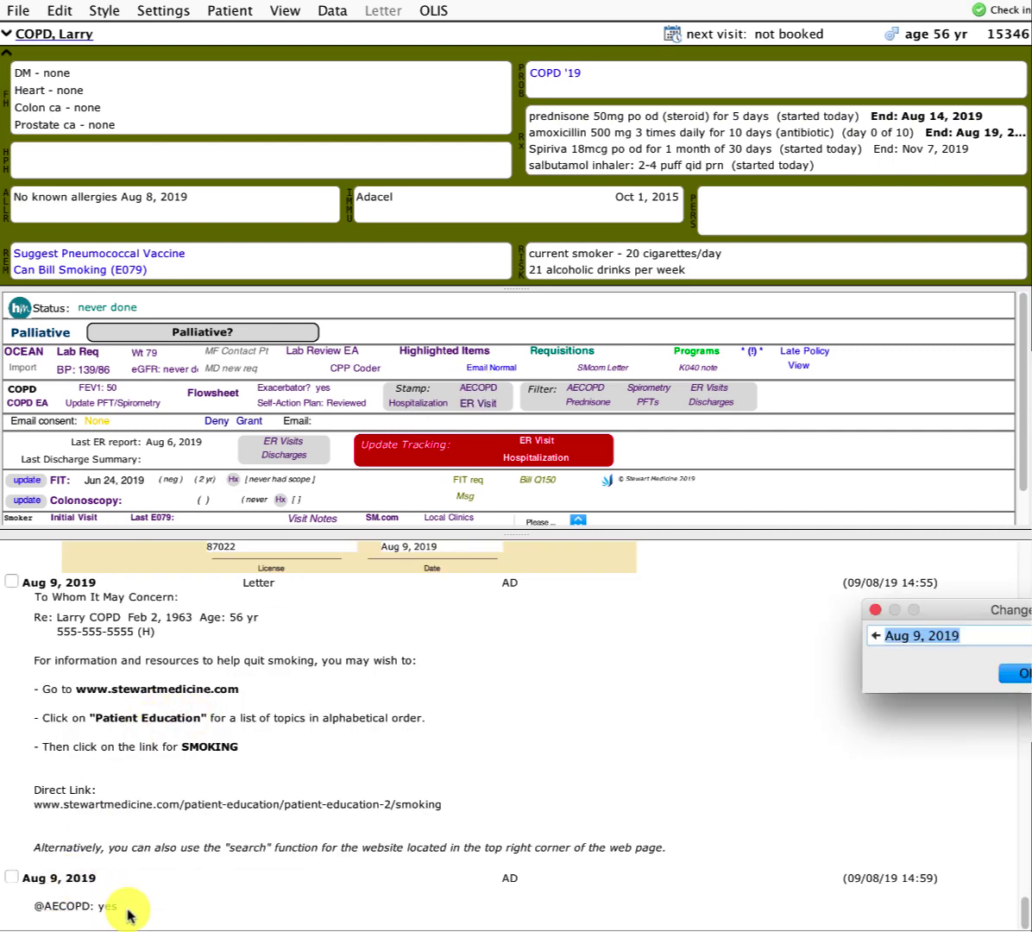
pyautogui.write('aug ')
pyautogui.write('6, 2019')
pyautogui.press('Return')
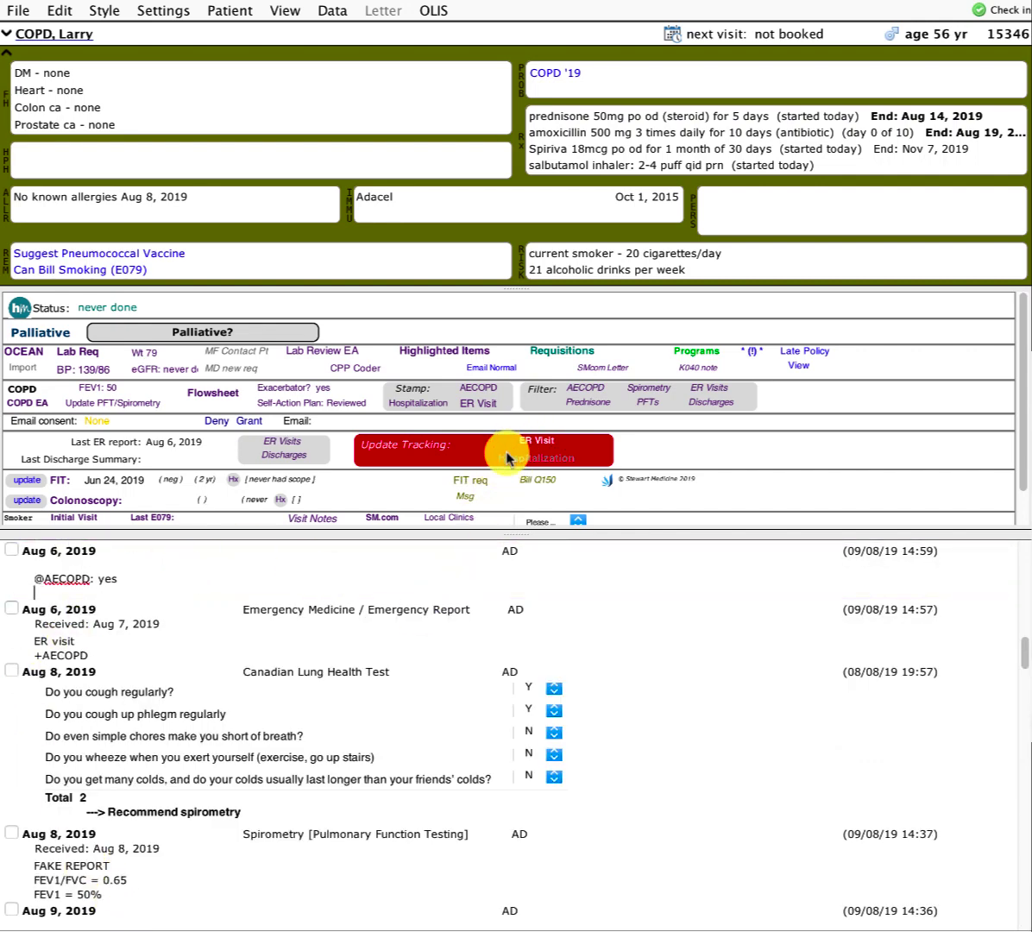
pyautogui.click(544, 442)
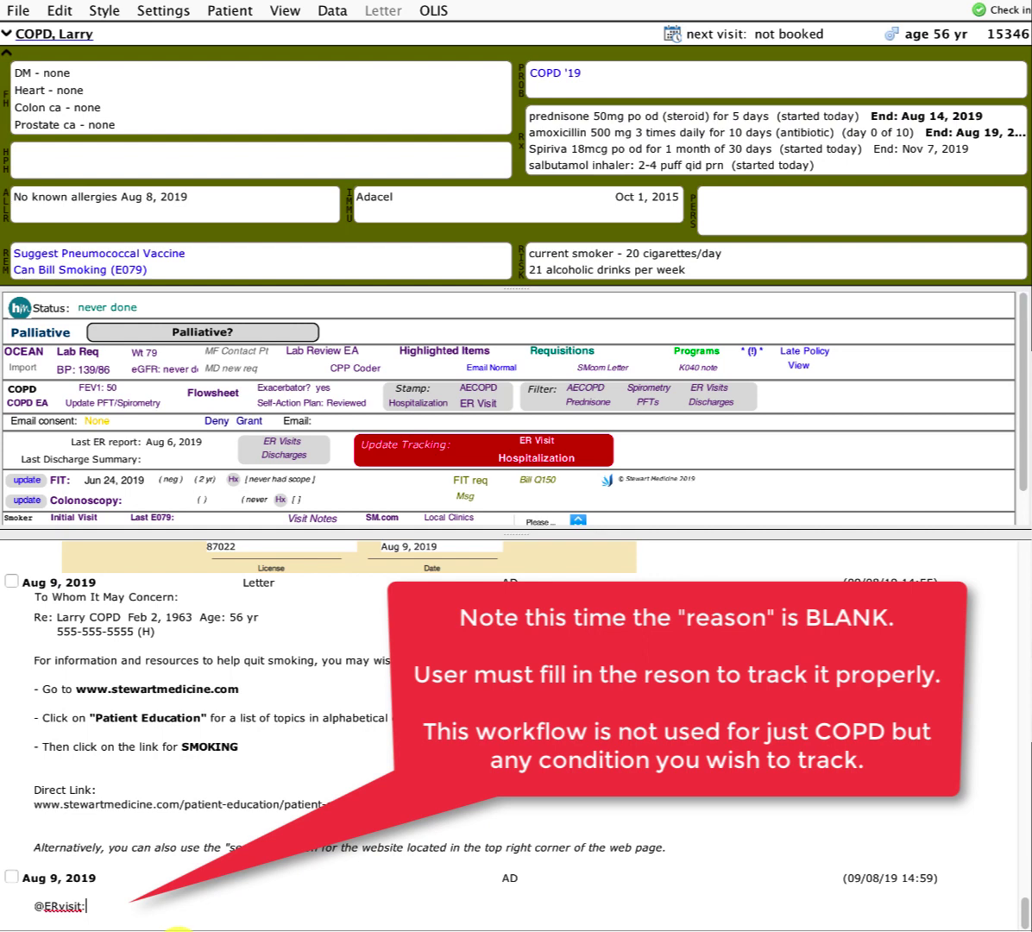
pyautogui.write('COPD')
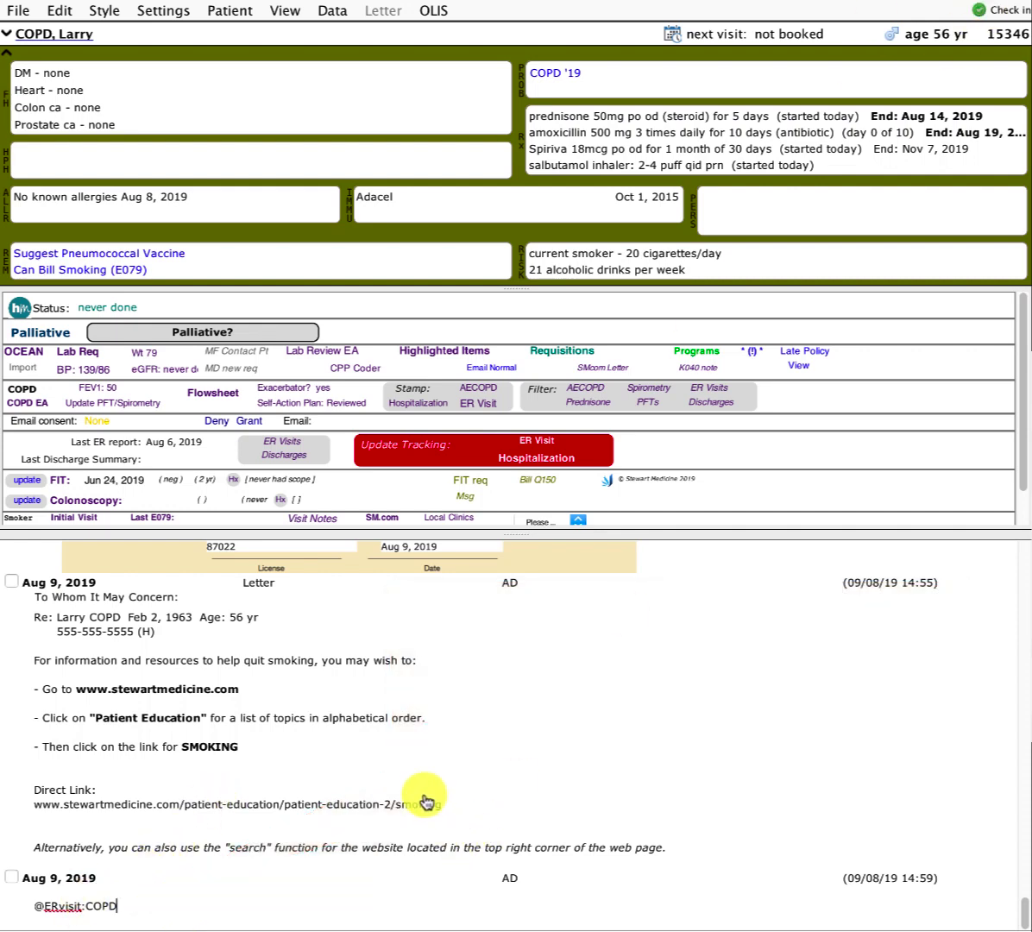
pyautogui.press('Return')
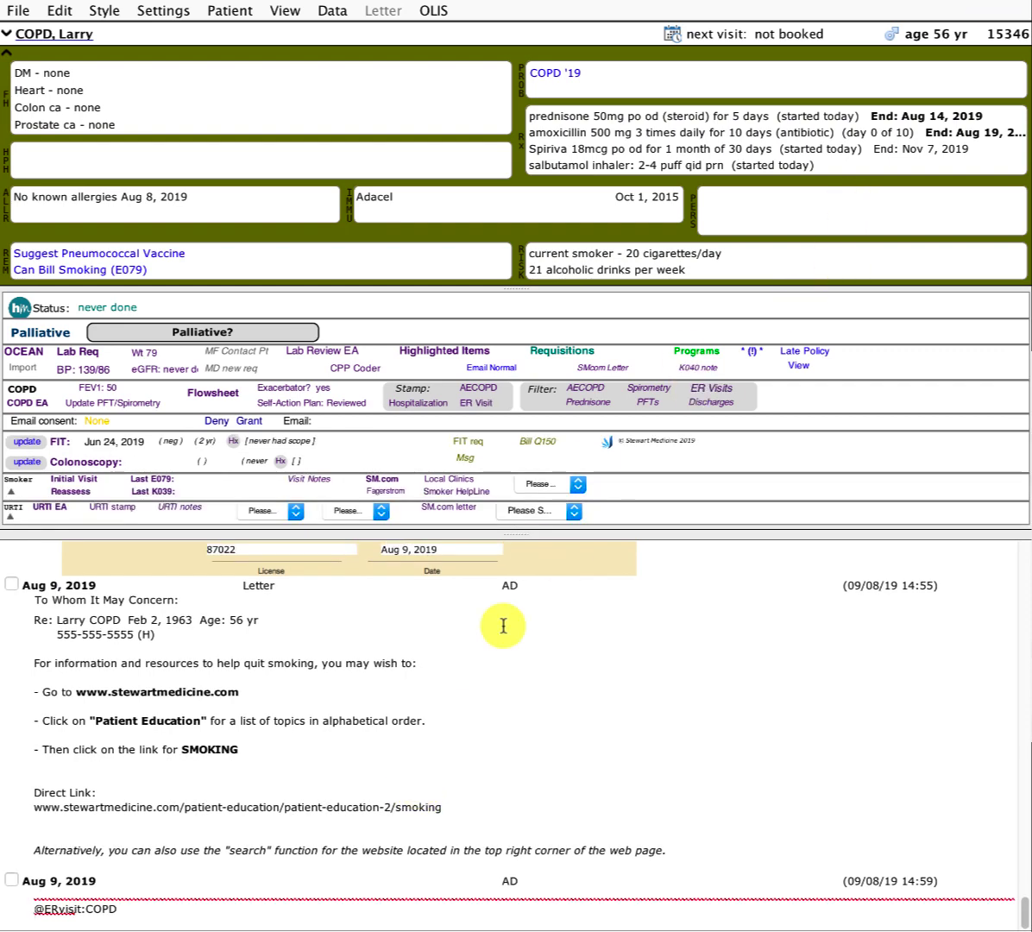